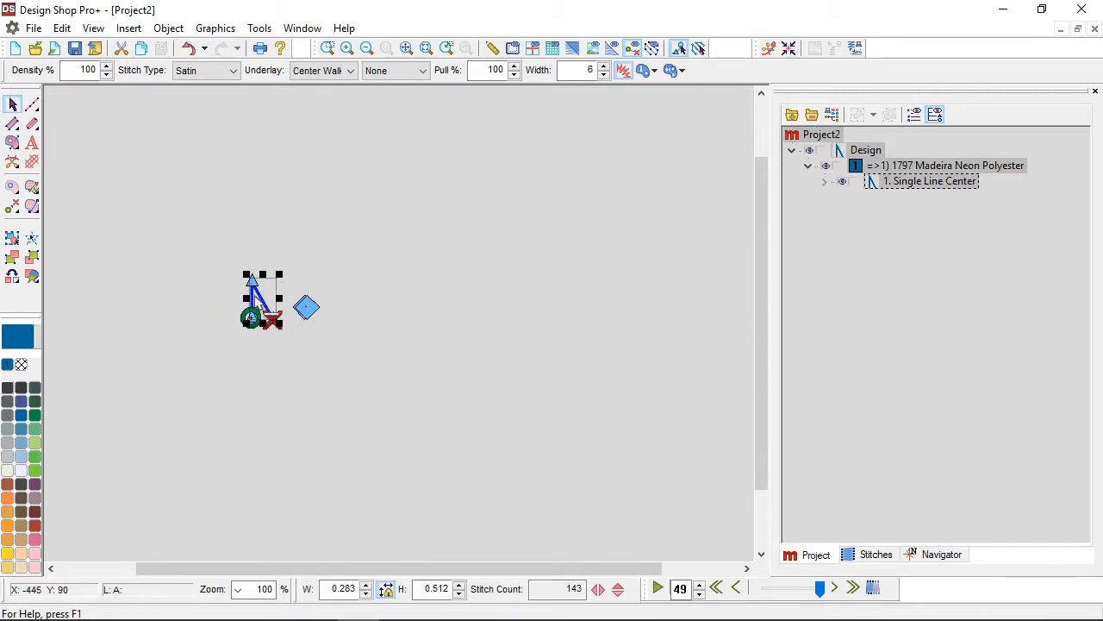
- Set the satin single-line object's width to 25 and deselect it
{"action": "double_click", "coordinate": [581, 71]}
{"action": "type", "text": "25"}
{"action": "key", "text": "Return"}
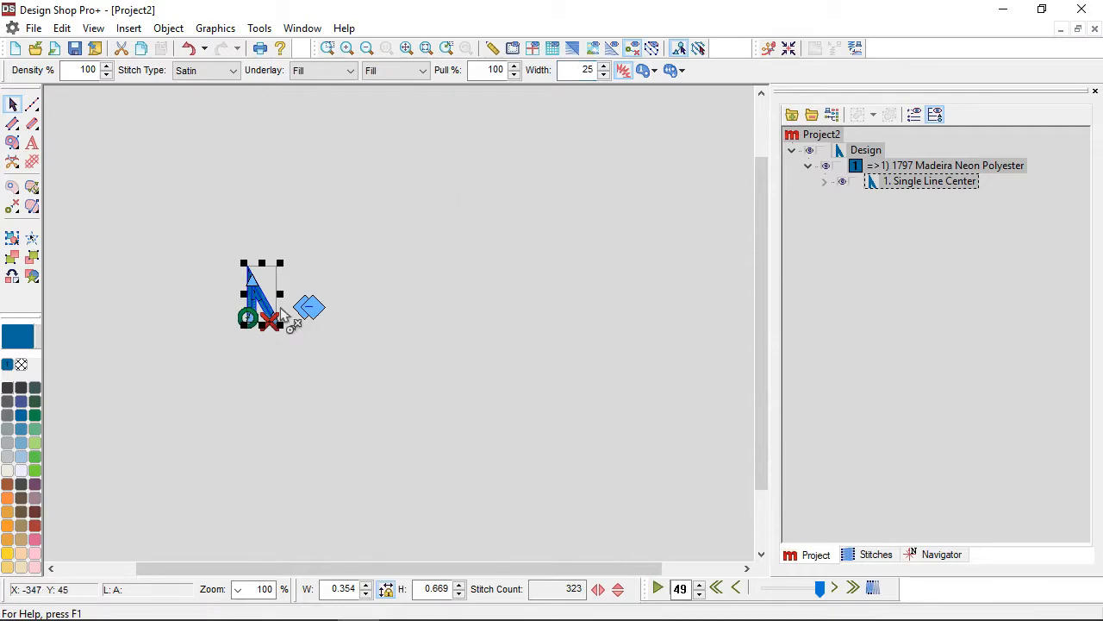
{"action": "scroll", "coordinate": [260, 295], "scroll_direction": "up", "scroll_amount": 5}
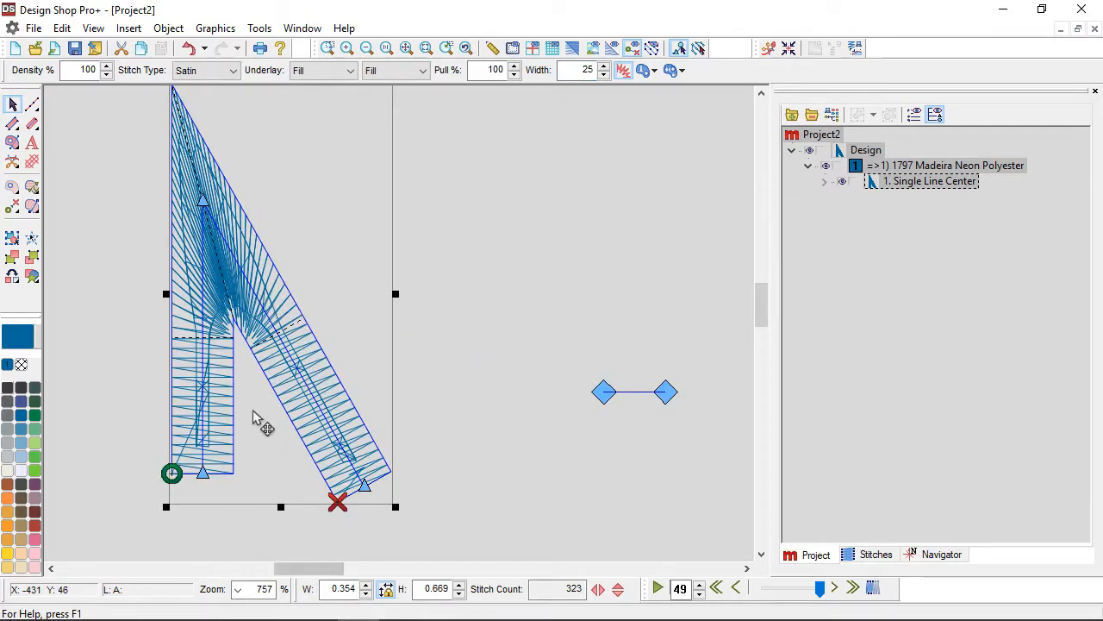
{"action": "scroll", "coordinate": [268, 416], "scroll_direction": "up", "scroll_amount": 2}
{"action": "scroll", "coordinate": [280, 429], "scroll_direction": "down", "scroll_amount": 1}
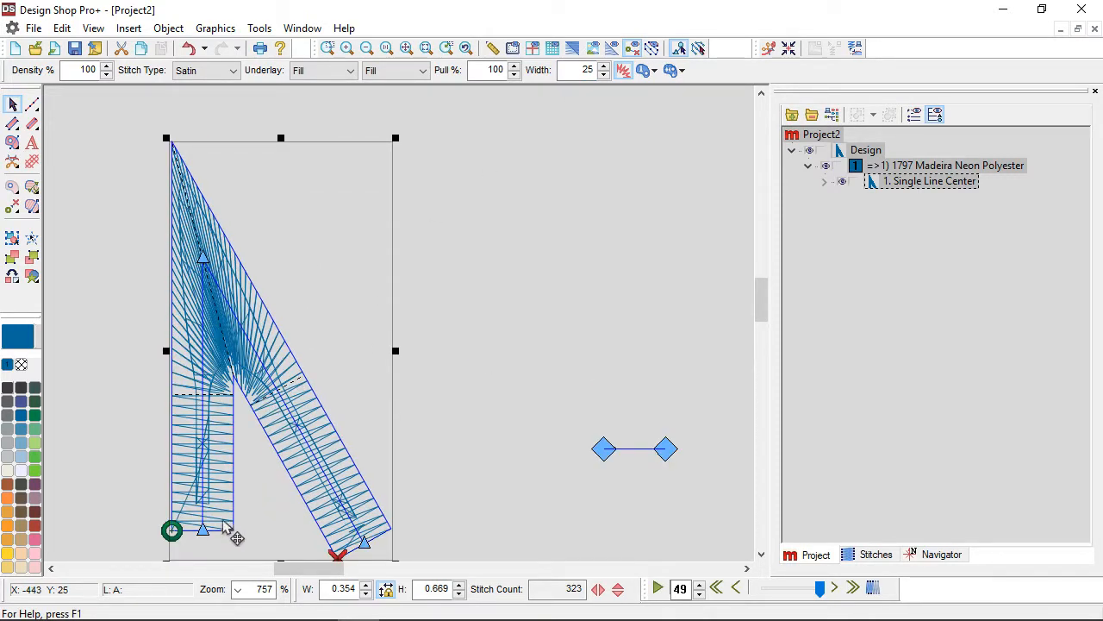
{"action": "left_click", "coordinate": [266, 277]}
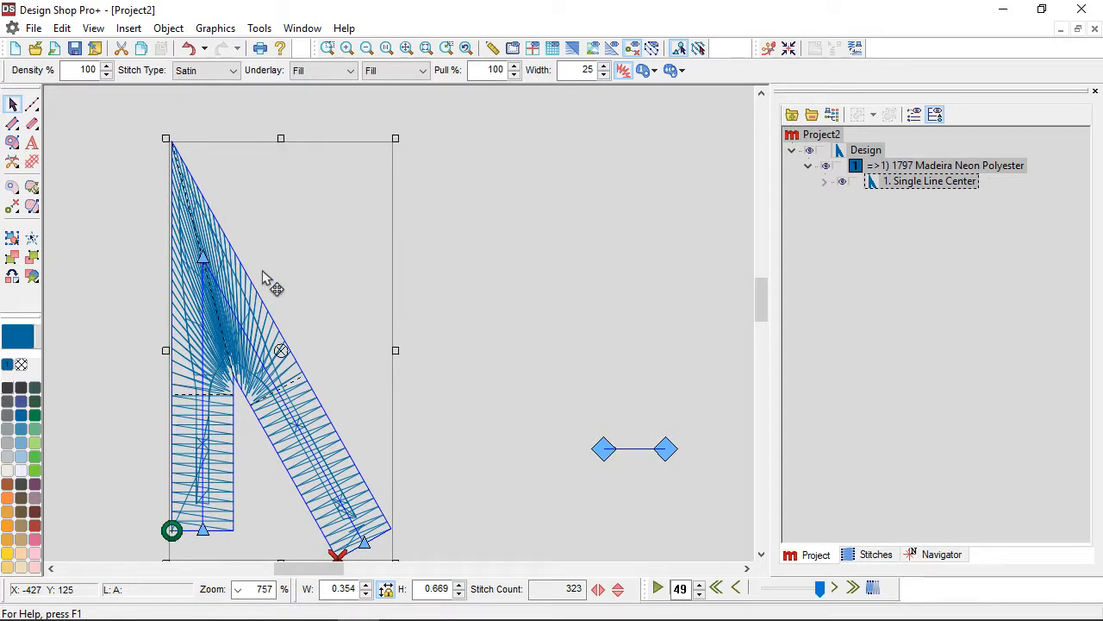
{"action": "left_click", "coordinate": [493, 391]}
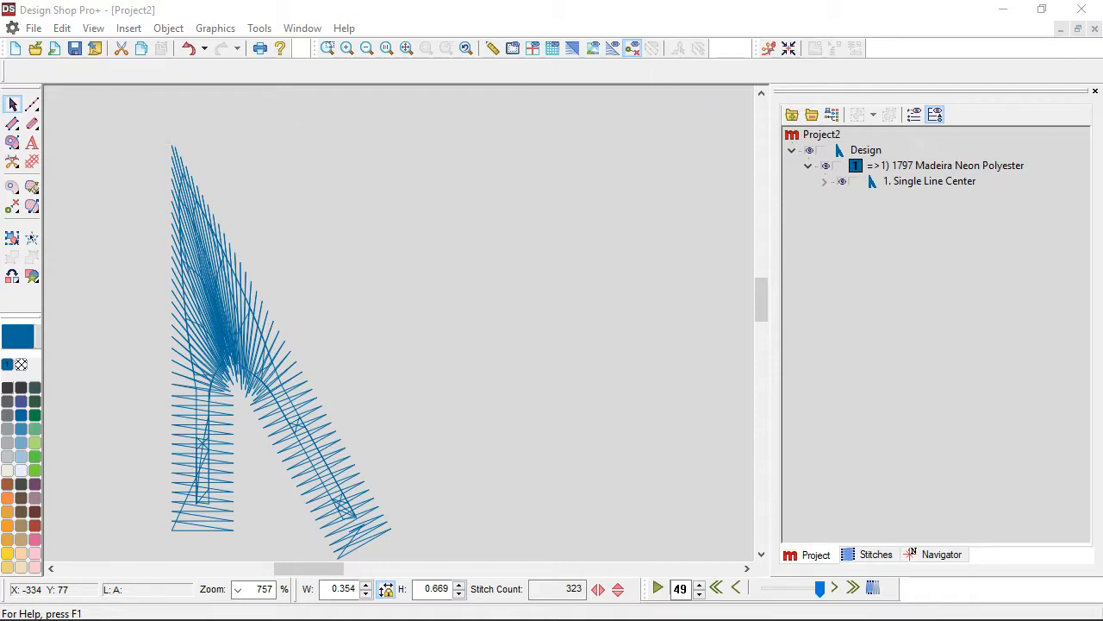
- Preview the widened stroke in 3D to examine its corner stitching, and return to the flat stitch view
{"action": "left_click", "coordinate": [570, 50]}
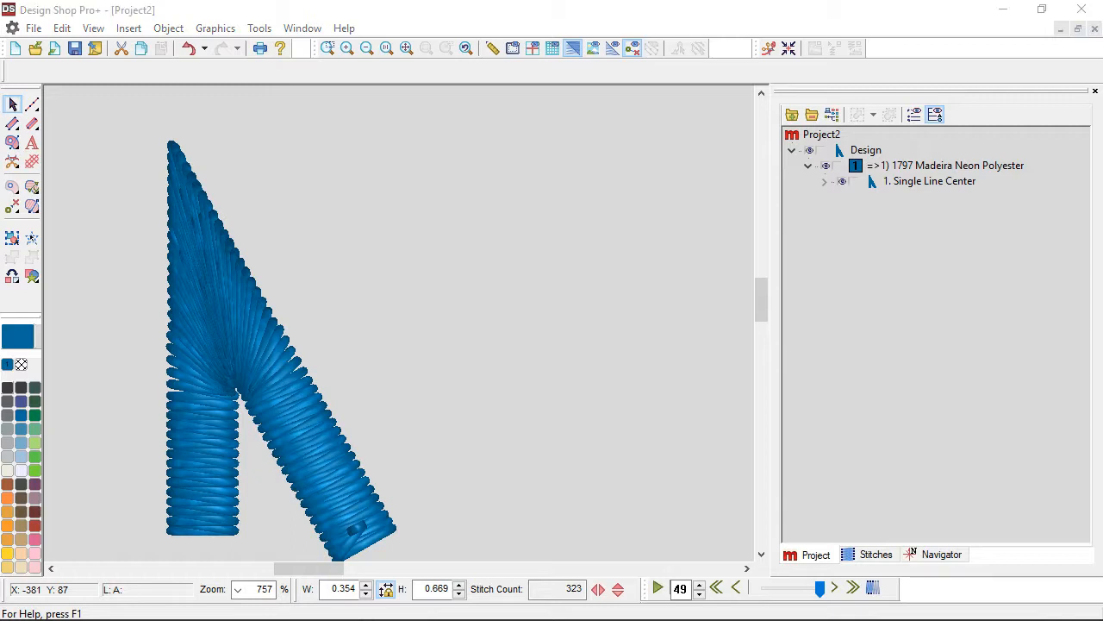
{"action": "mouse_move", "coordinate": [191, 223]}
{"action": "left_mouse_down"}
{"action": "mouse_move", "coordinate": [233, 402]}
{"action": "mouse_move", "coordinate": [238, 389]}
{"action": "mouse_move", "coordinate": [181, 280]}
{"action": "mouse_move", "coordinate": [220, 379]}
{"action": "mouse_move", "coordinate": [177, 297]}
{"action": "mouse_move", "coordinate": [255, 310]}
{"action": "left_mouse_up"}
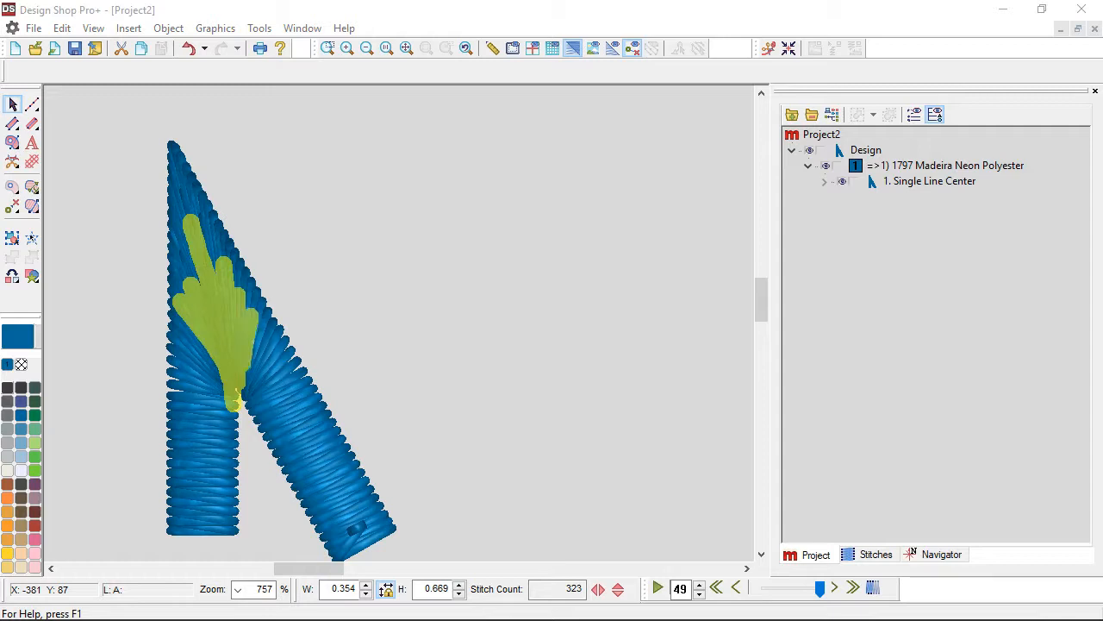
{"action": "mouse_move", "coordinate": [244, 366]}
{"action": "left_mouse_down"}
{"action": "mouse_move", "coordinate": [242, 386]}
{"action": "mouse_move", "coordinate": [194, 332]}
{"action": "left_mouse_up"}
{"action": "mouse_move", "coordinate": [212, 267]}
{"action": "left_mouse_down"}
{"action": "mouse_move", "coordinate": [202, 230]}
{"action": "mouse_move", "coordinate": [181, 277]}
{"action": "left_mouse_up"}
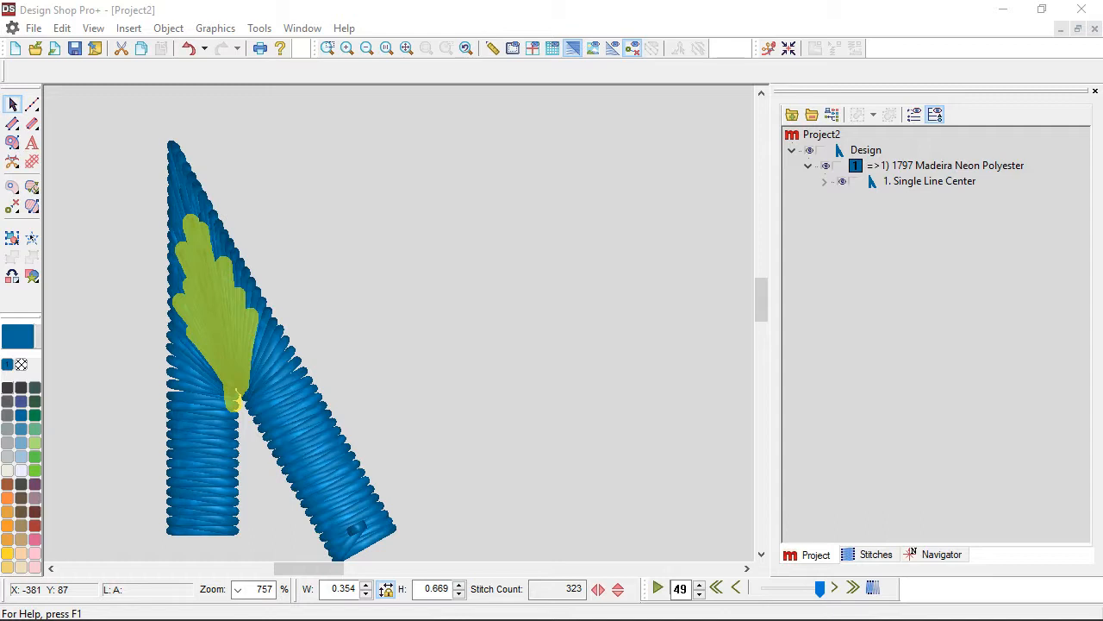
{"action": "key", "text": "Escape"}
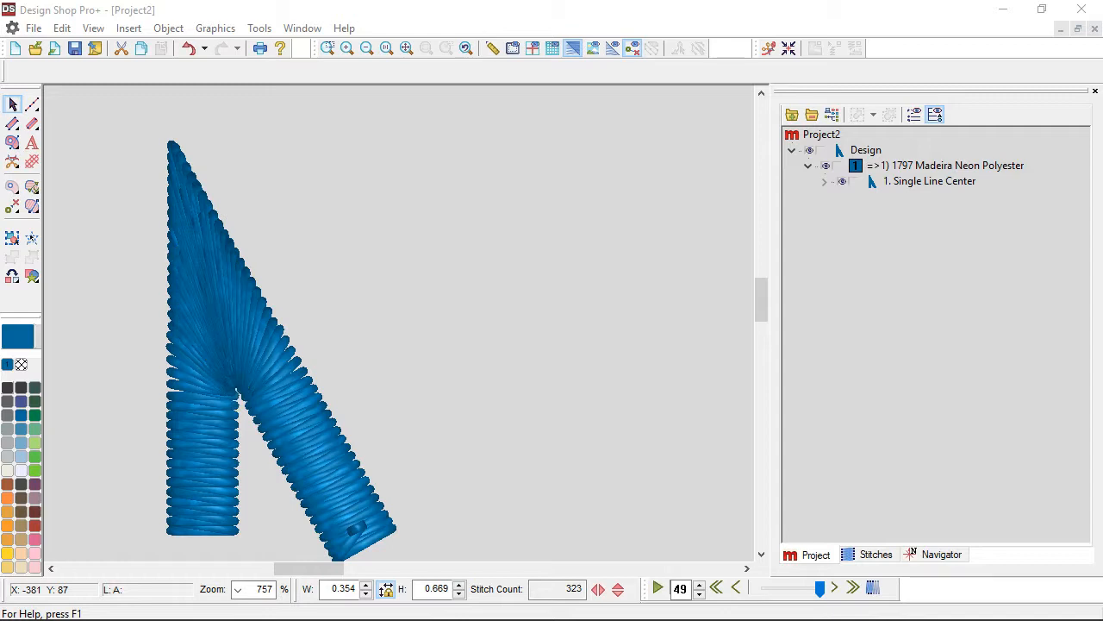
{"action": "left_click", "coordinate": [573, 48]}
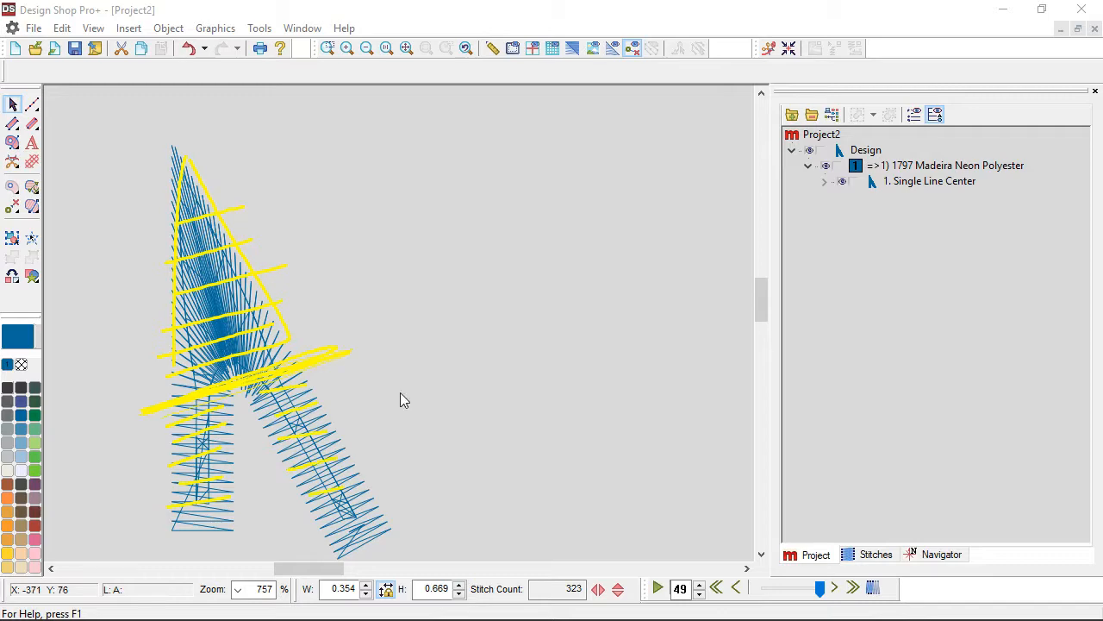
- Recolor the Single Line Center object to the grey thread 1613 Madeira Poly Neon and deselect it
{"action": "scroll", "coordinate": [399, 392], "scroll_direction": "right", "scroll_amount": 2}
{"action": "scroll", "coordinate": [400, 392], "scroll_direction": "left", "scroll_amount": 3}
{"action": "scroll", "coordinate": [400, 400], "scroll_direction": "left", "scroll_amount": 2}
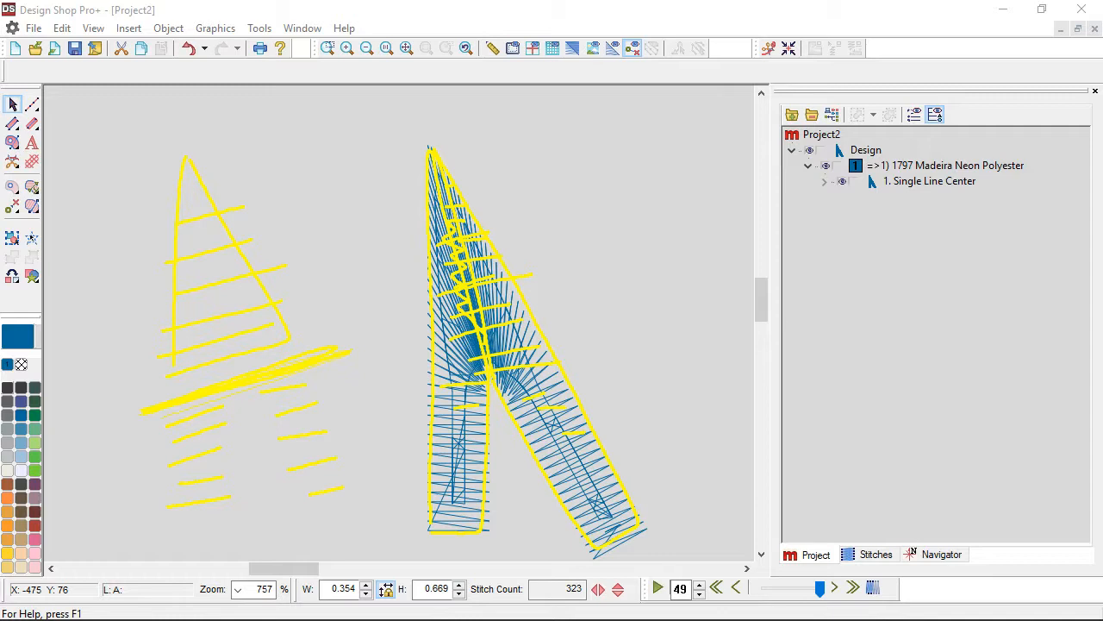
{"action": "key", "text": "Escape"}
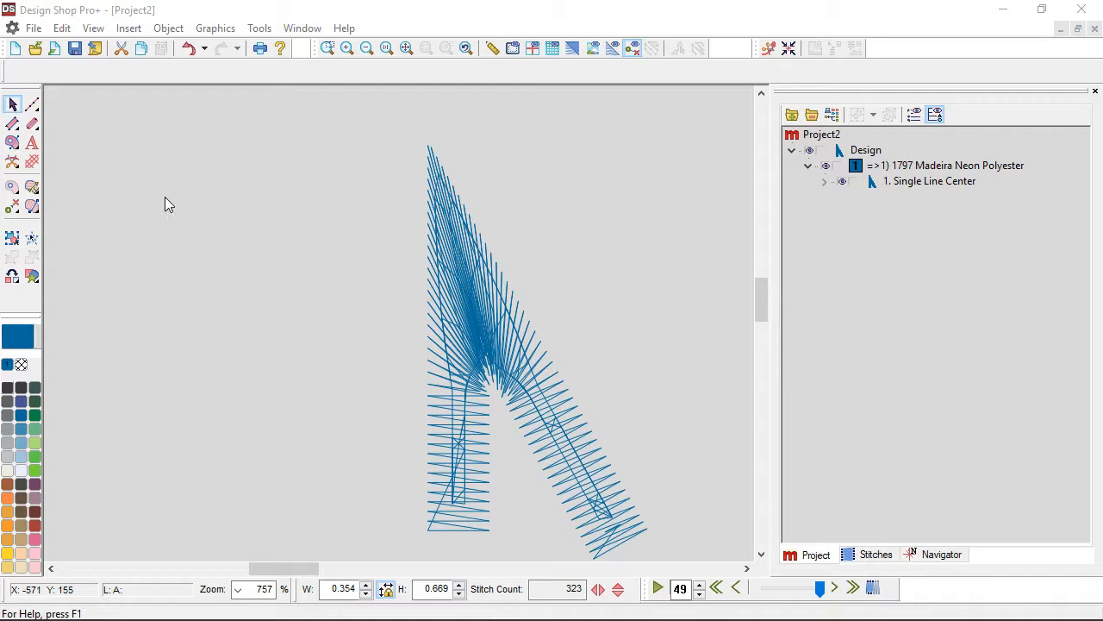
{"action": "left_click", "coordinate": [948, 184]}
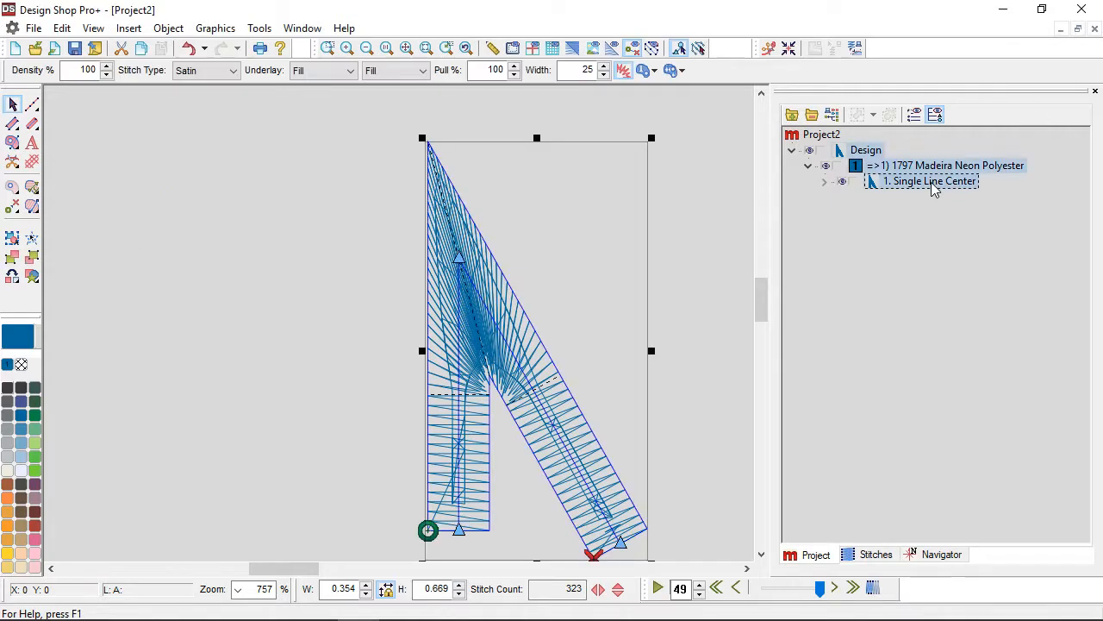
{"action": "left_click", "coordinate": [11, 436]}
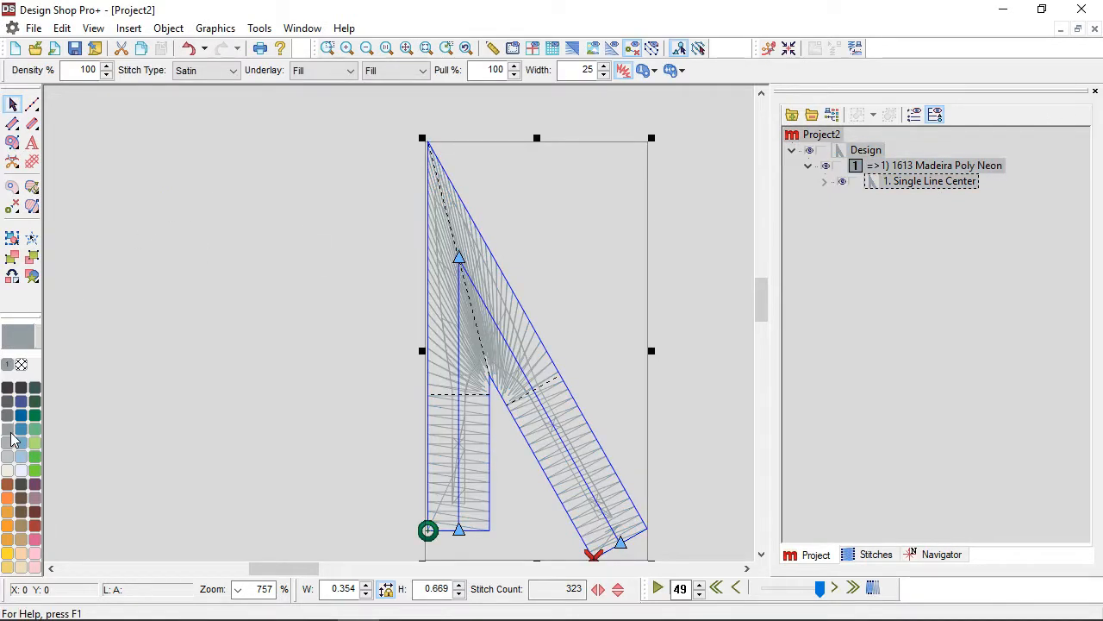
{"action": "left_click", "coordinate": [224, 317]}
{"action": "scroll", "coordinate": [439, 353], "scroll_direction": "right", "scroll_amount": 5}
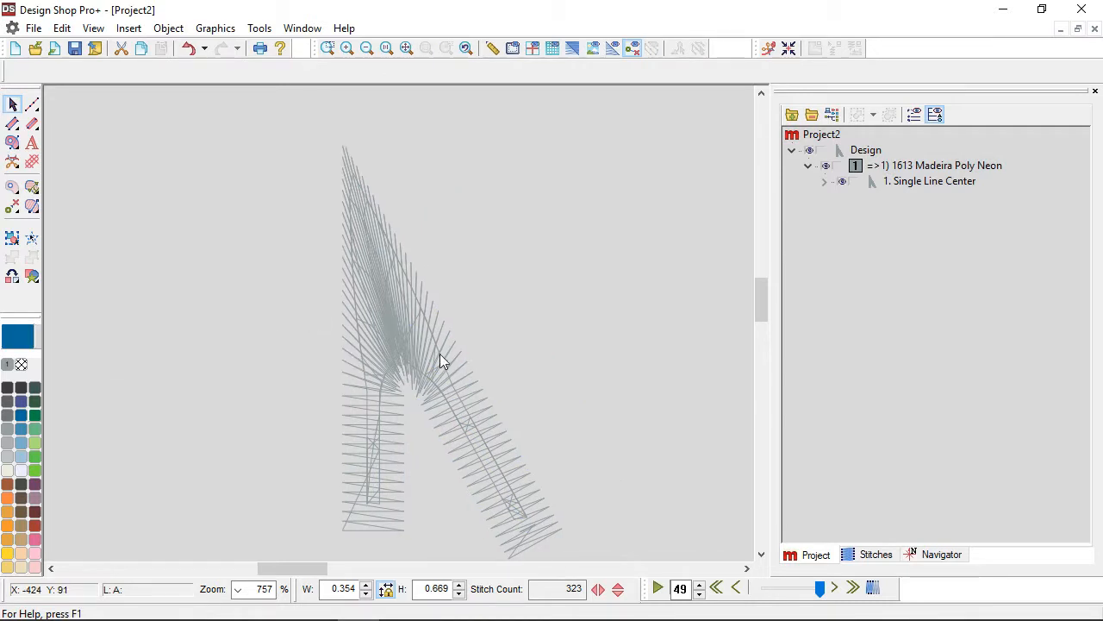
{"action": "left_click", "coordinate": [14, 128]}
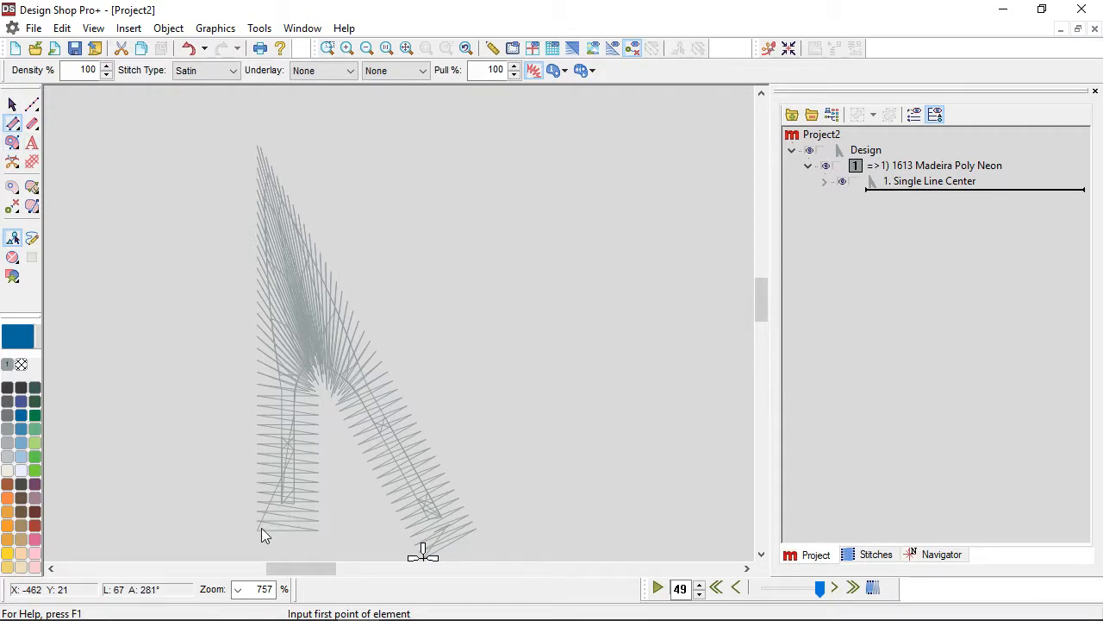
{"action": "left_click", "coordinate": [318, 531]}
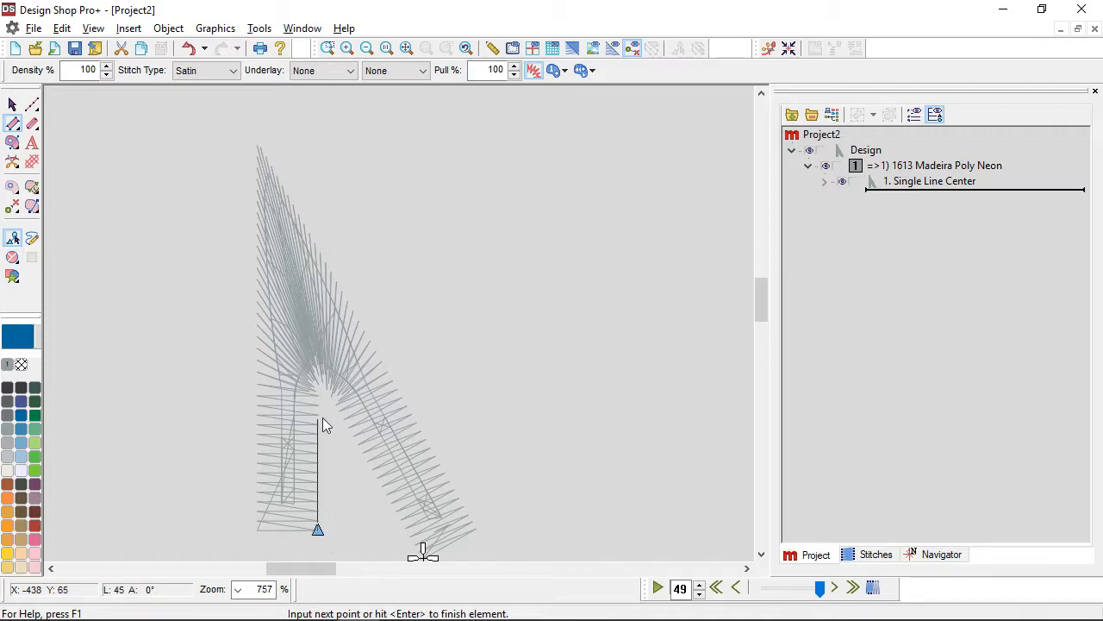
{"action": "left_click", "coordinate": [320, 362]}
{"action": "key", "text": "Return"}
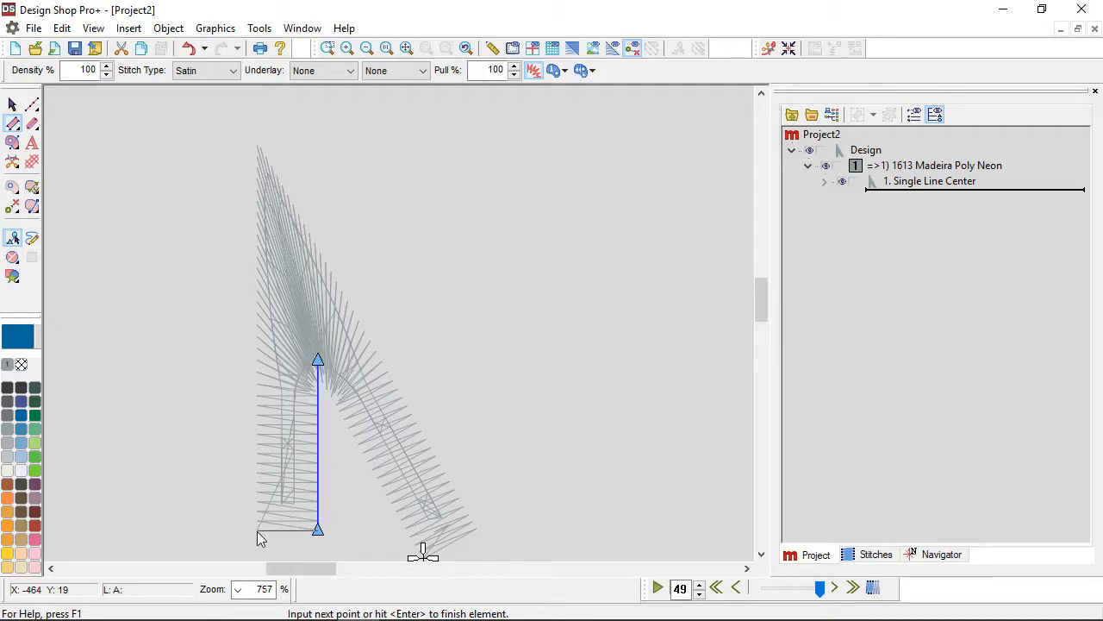
{"action": "left_click", "coordinate": [258, 531]}
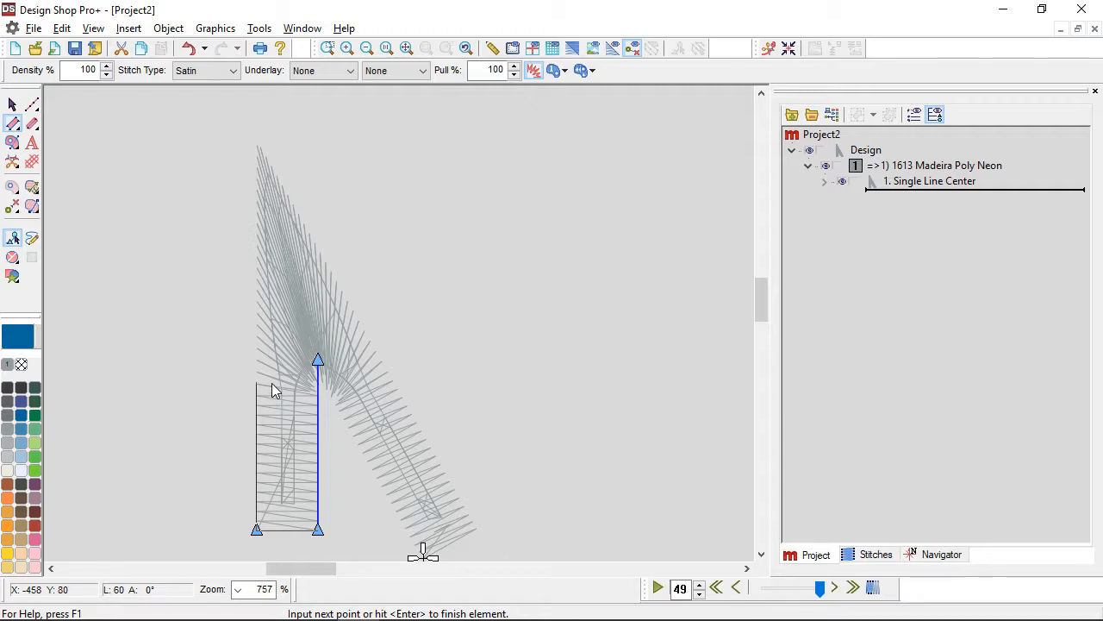
{"action": "key", "text": "Escape"}
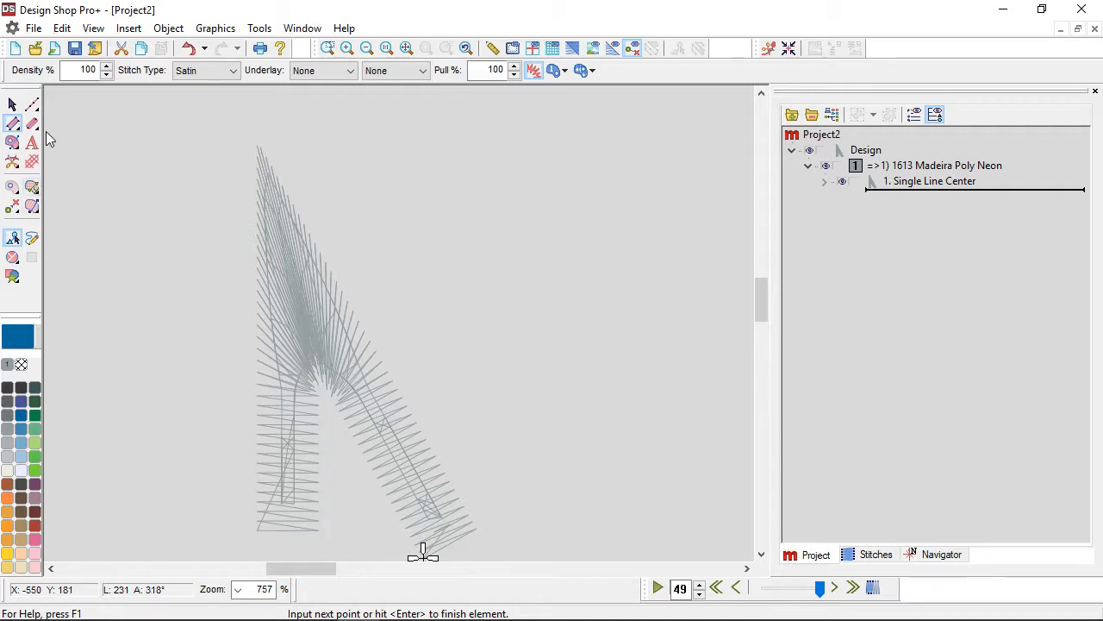
- Draw a slanted vector guide line across the junction of the two legs, about 0.35 wide and 0.14 high
{"action": "left_click", "coordinate": [39, 105]}
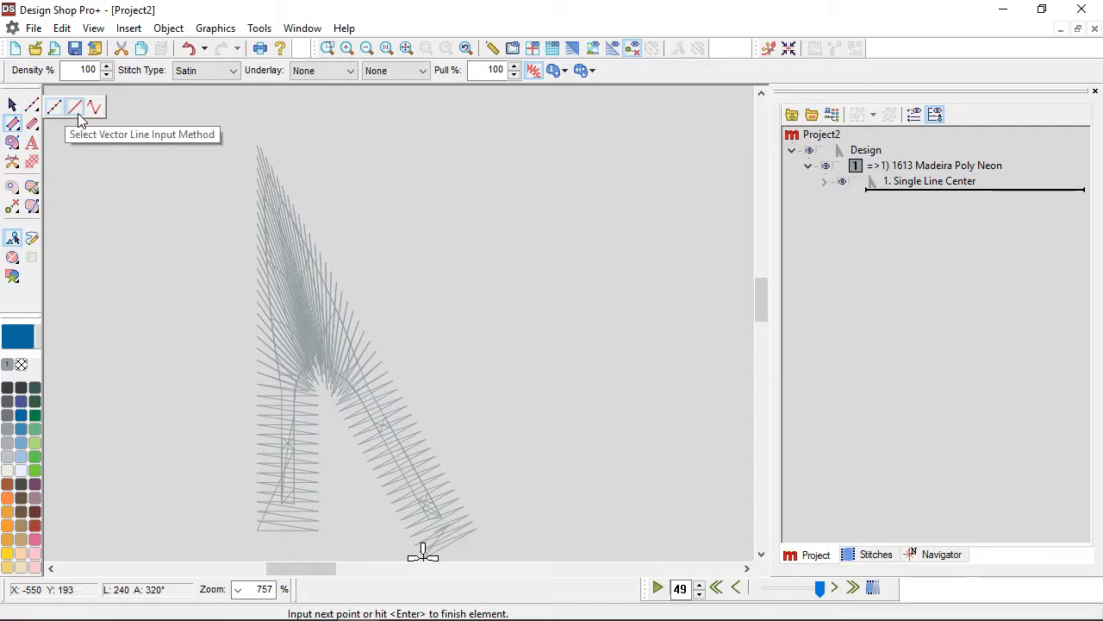
{"action": "left_click", "coordinate": [74, 107]}
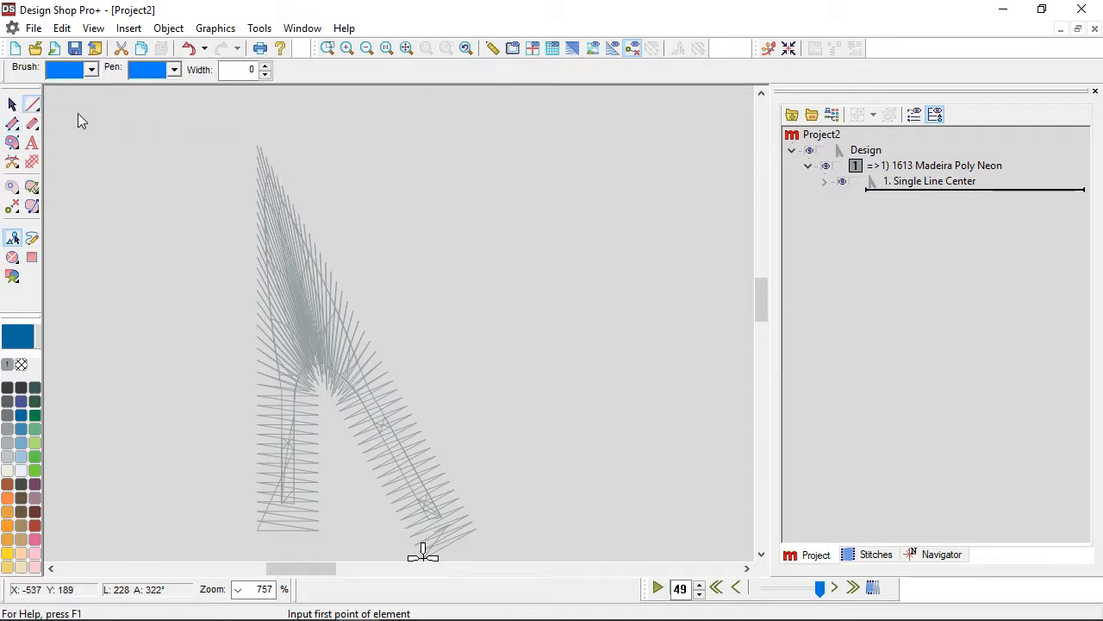
{"action": "left_click", "coordinate": [222, 420]}
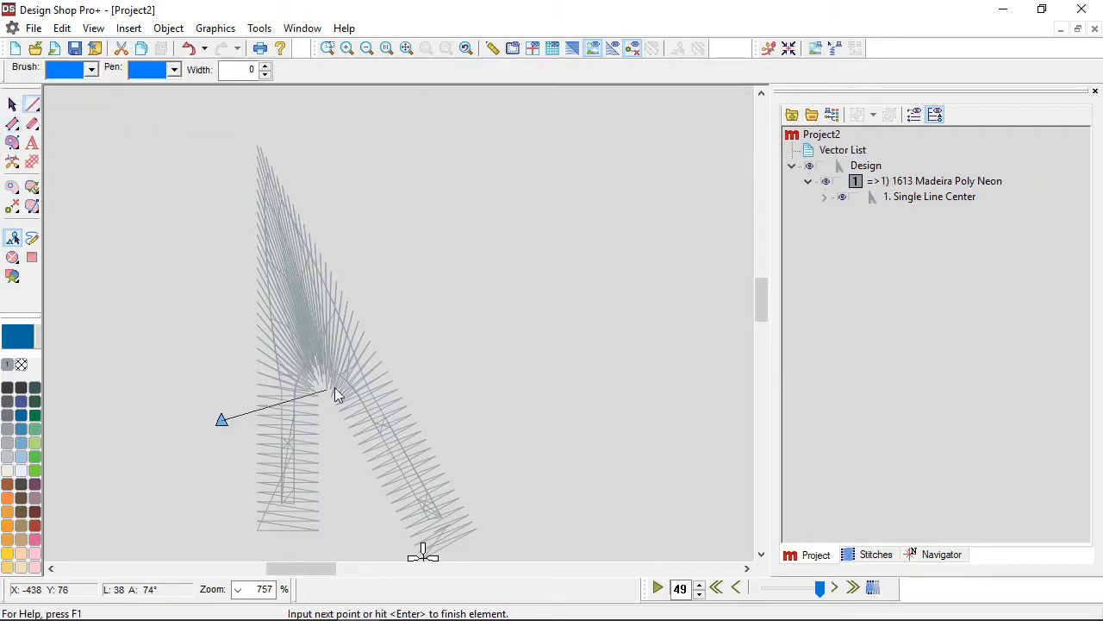
{"action": "left_click", "coordinate": [438, 335]}
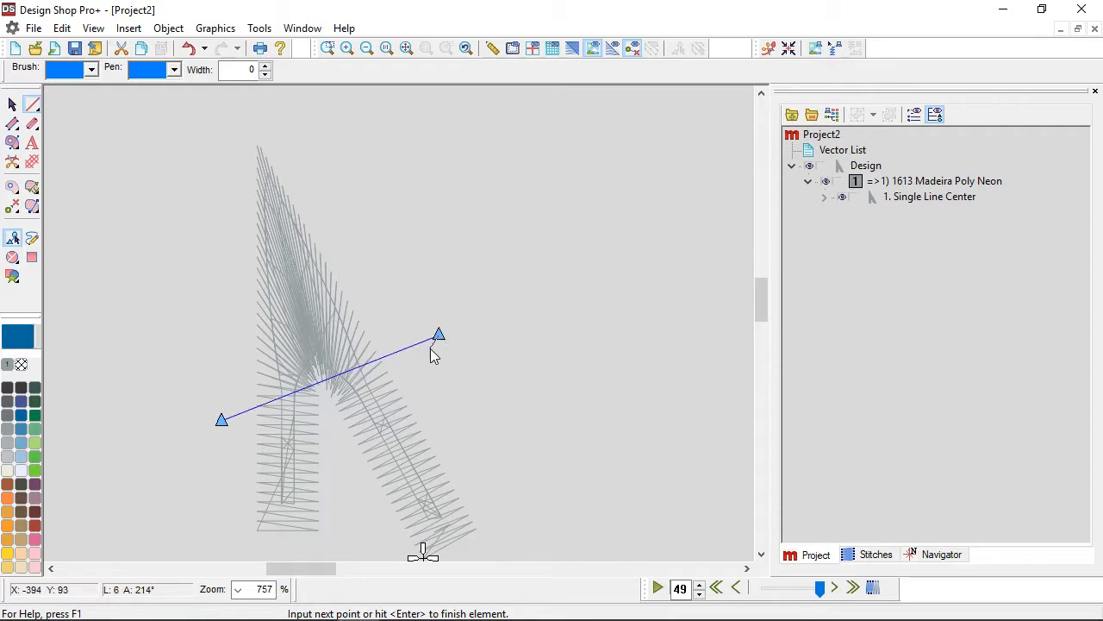
{"action": "key", "text": "Return"}
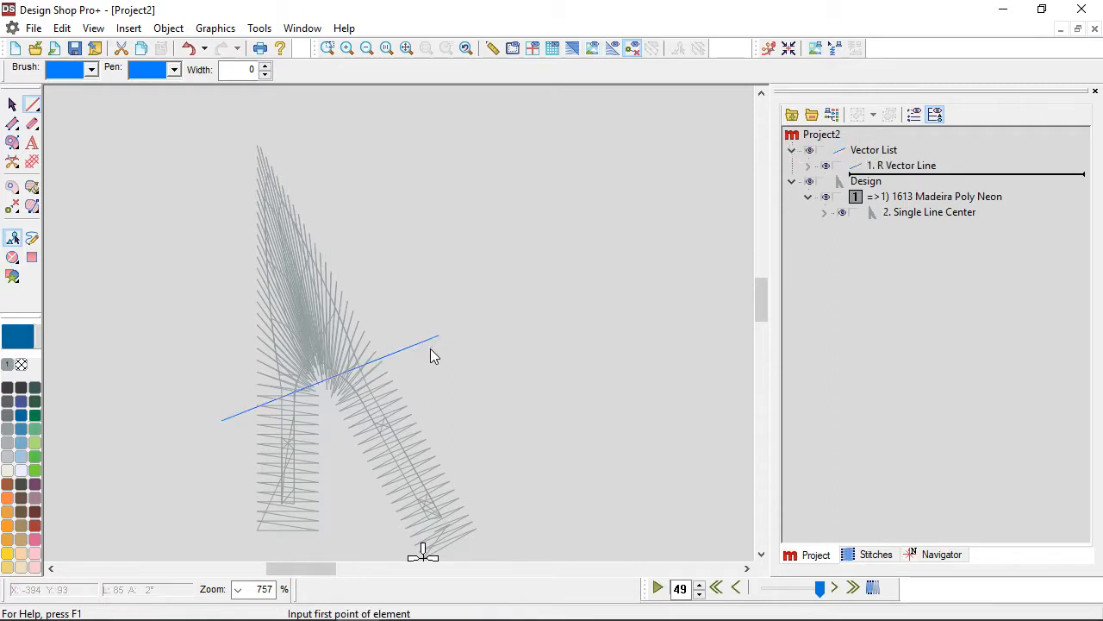
- Move the guide line's lower-left endpoint slightly up and outward to a width of about 0.36 and height of 0.13, and deselect the line
{"action": "left_click", "coordinate": [12, 103]}
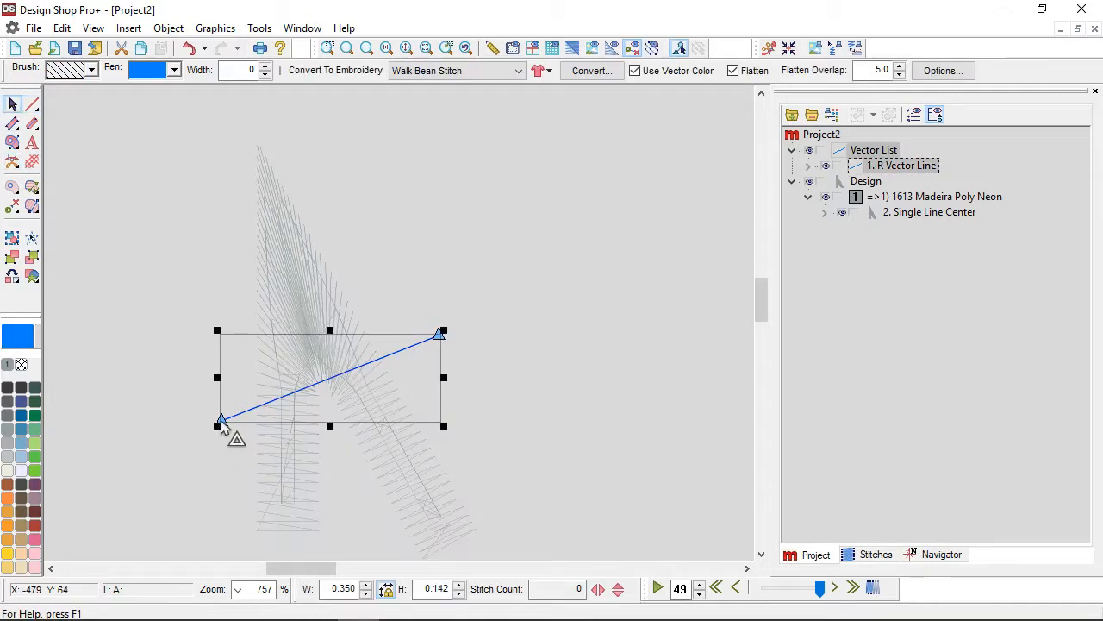
{"action": "left_click_drag", "start_coordinate": [220, 421], "coordinate": [216, 415]}
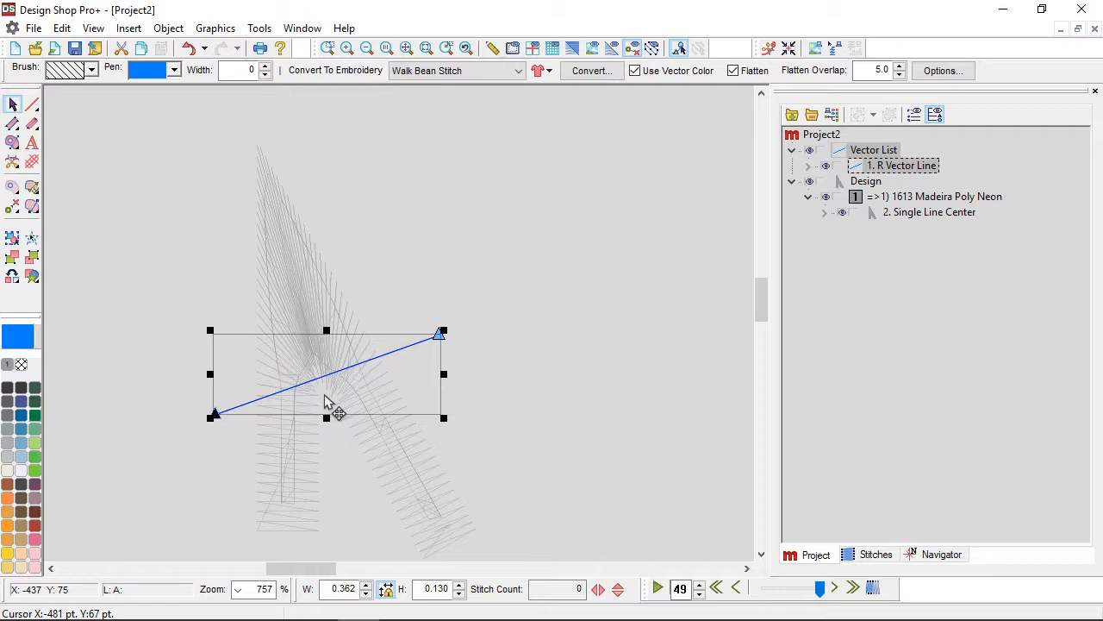
{"action": "left_click", "coordinate": [142, 252]}
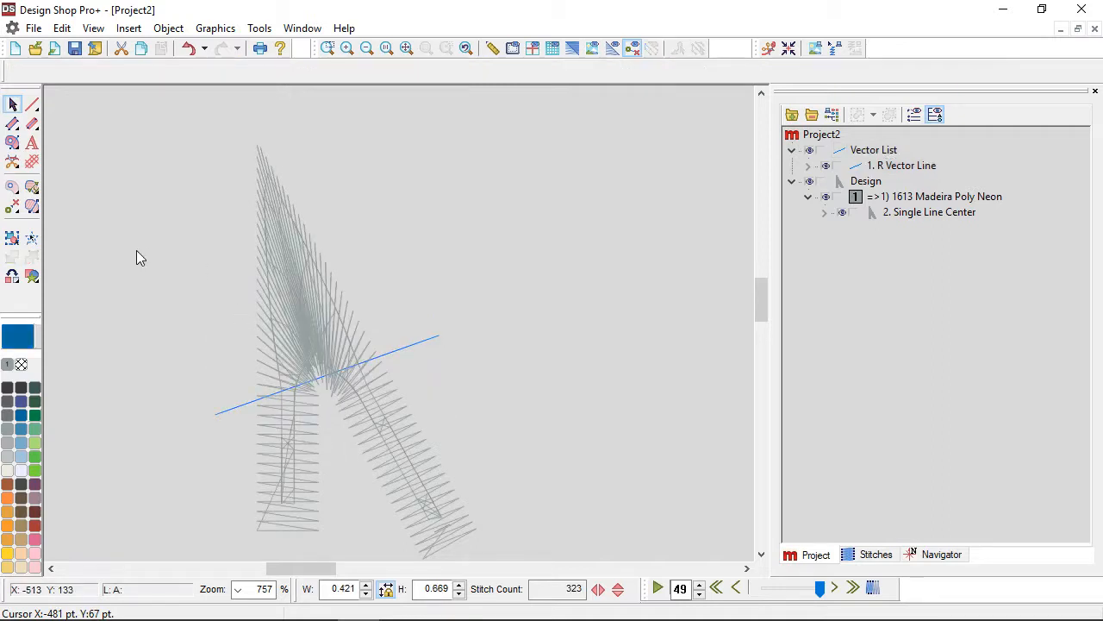
- Digitize a satin column over the vertical leg, ending on the guide line, with a slightly slanted stitch direction across it
{"action": "left_click", "coordinate": [12, 124]}
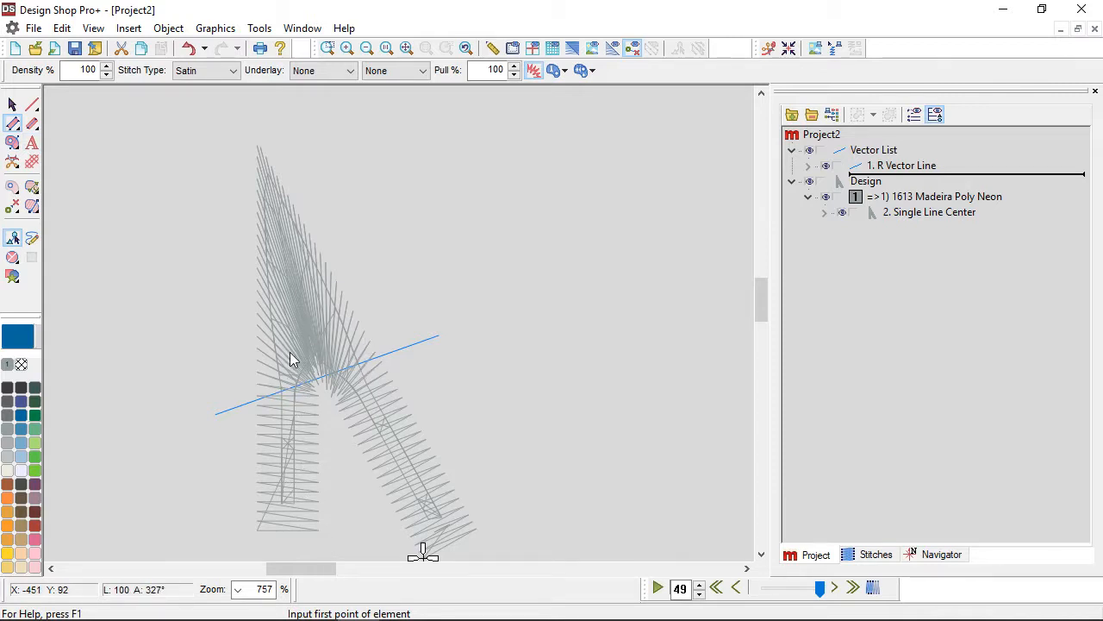
{"action": "left_click", "coordinate": [318, 530]}
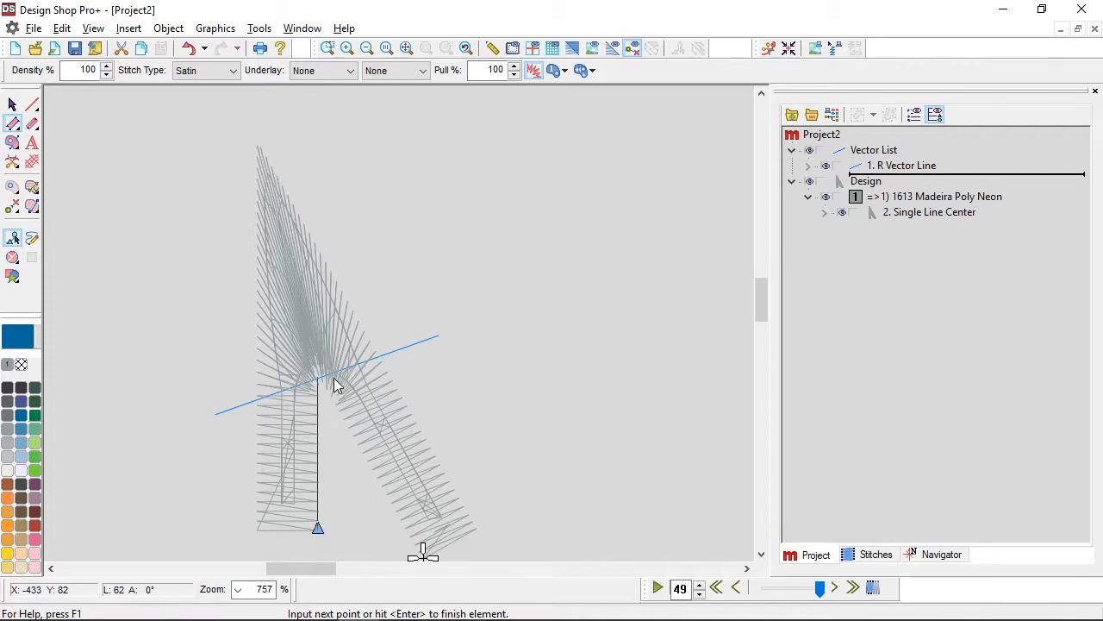
{"action": "left_click", "coordinate": [334, 378]}
{"action": "left_click", "coordinate": [318, 527]}
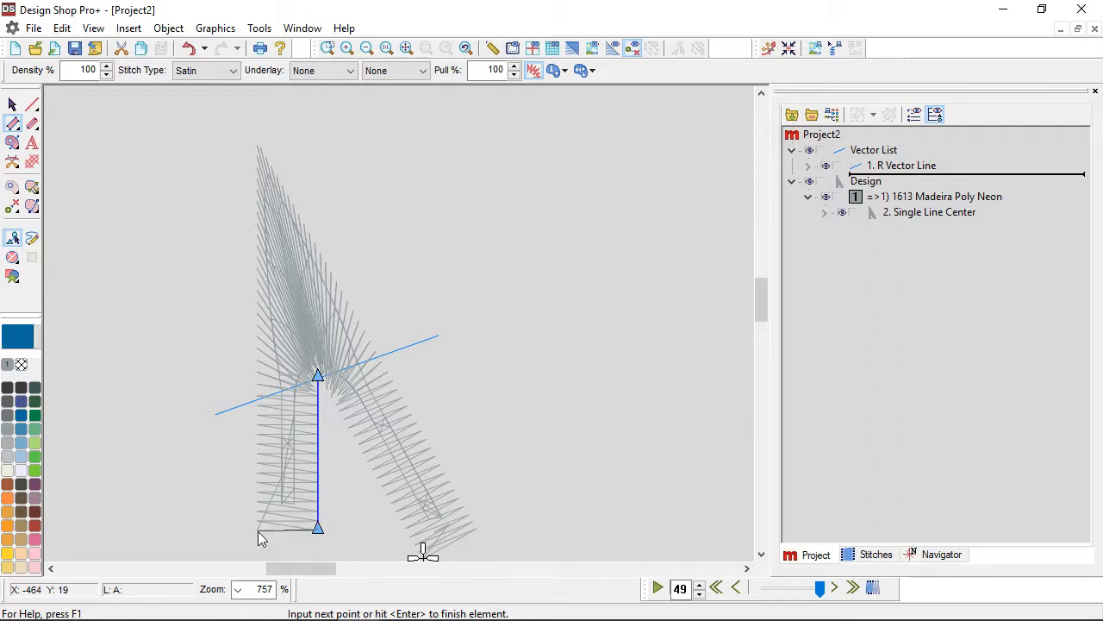
{"action": "left_click", "coordinate": [258, 530]}
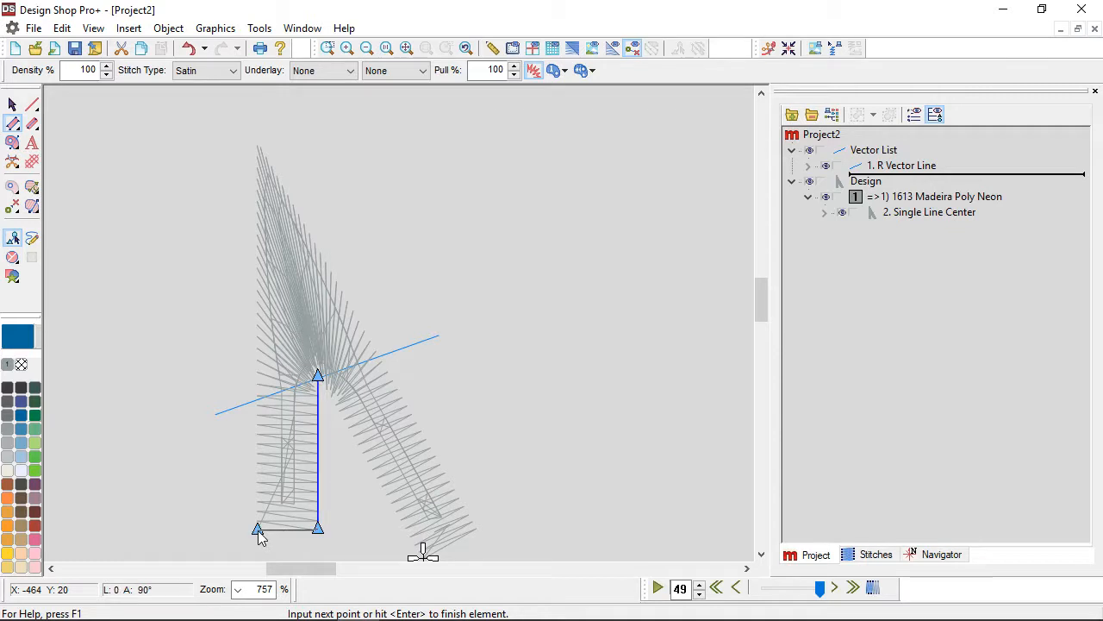
{"action": "left_click", "coordinate": [271, 399]}
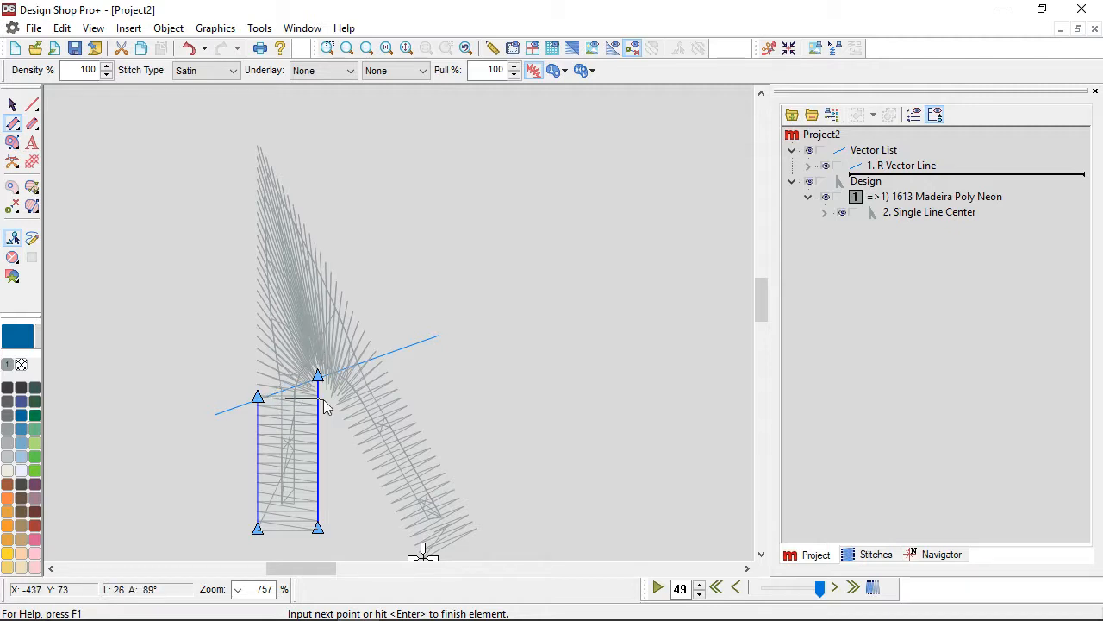
{"action": "key", "text": "Return"}
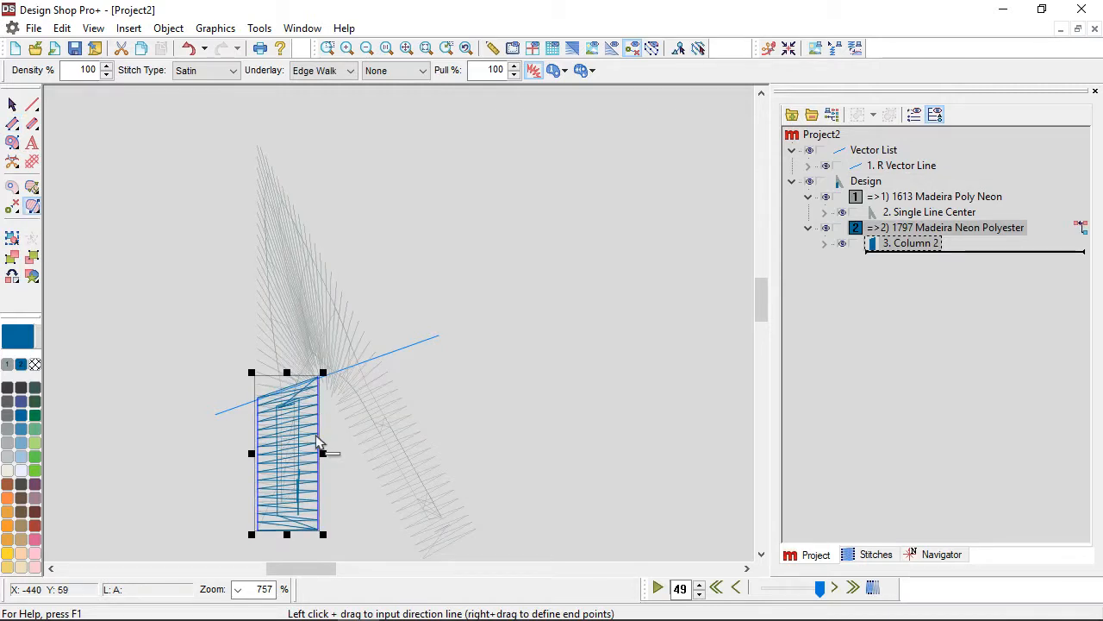
{"action": "left_click_drag", "start_coordinate": [258, 447], "coordinate": [318, 434]}
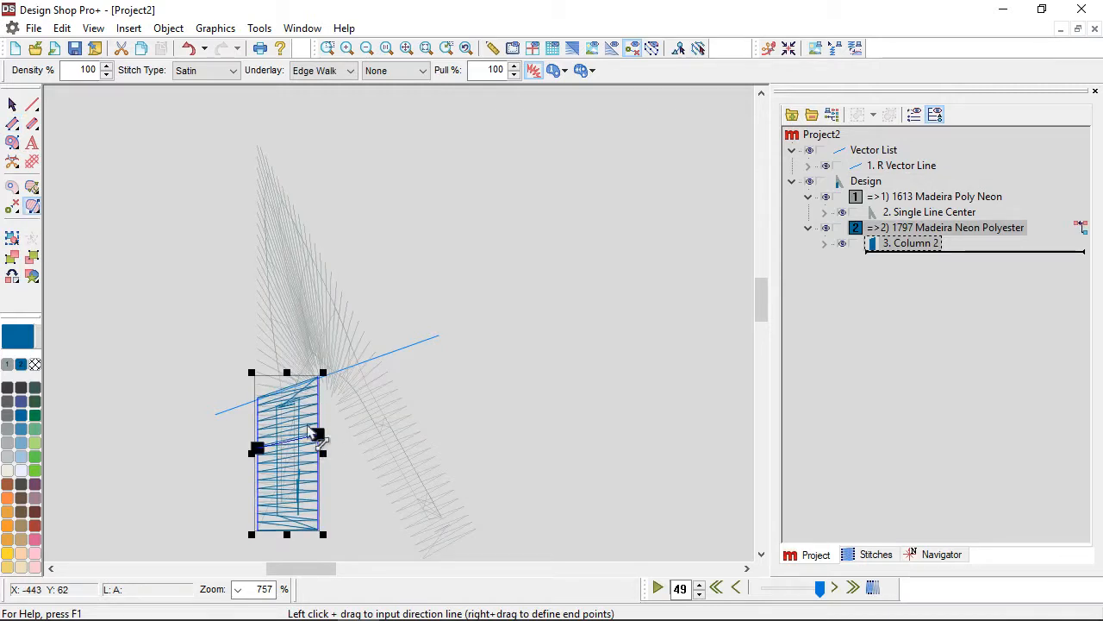
- Digitize a triangular satin column about 0.20 wide and 0.40 high from the tip to the guide line, with stitch direction parallel to that line
{"action": "left_click", "coordinate": [12, 123]}
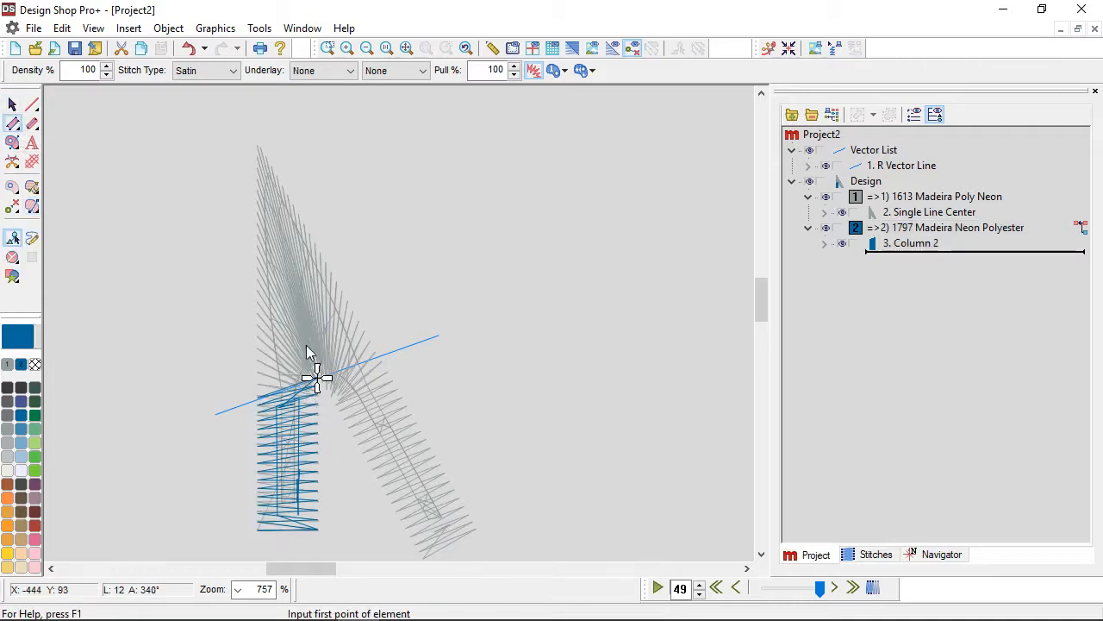
{"action": "left_click", "coordinate": [257, 149]}
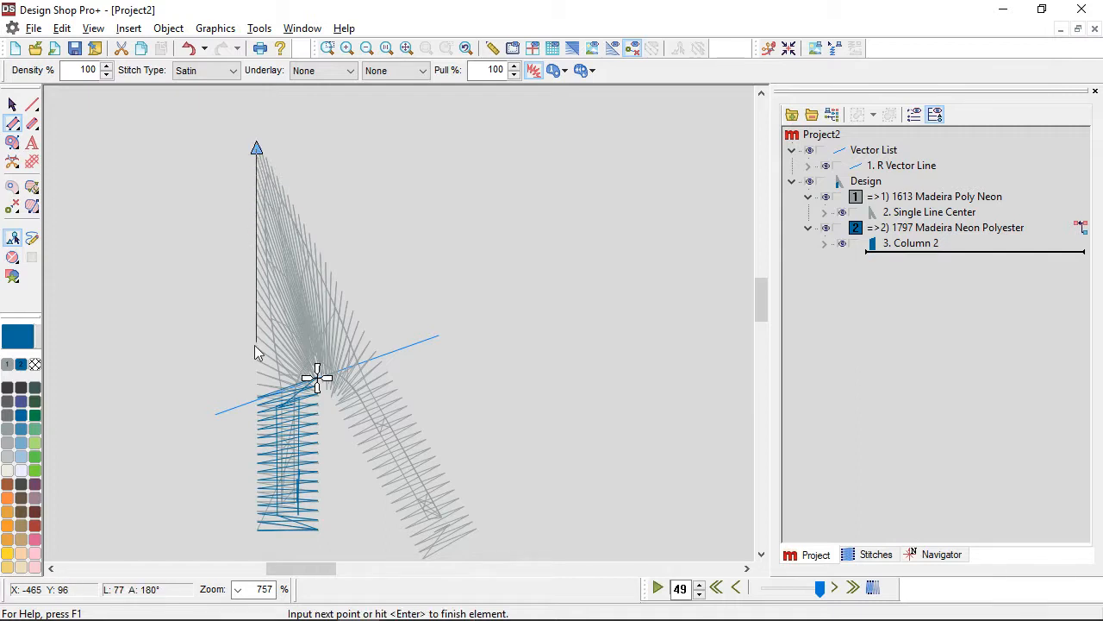
{"action": "left_click", "coordinate": [266, 403]}
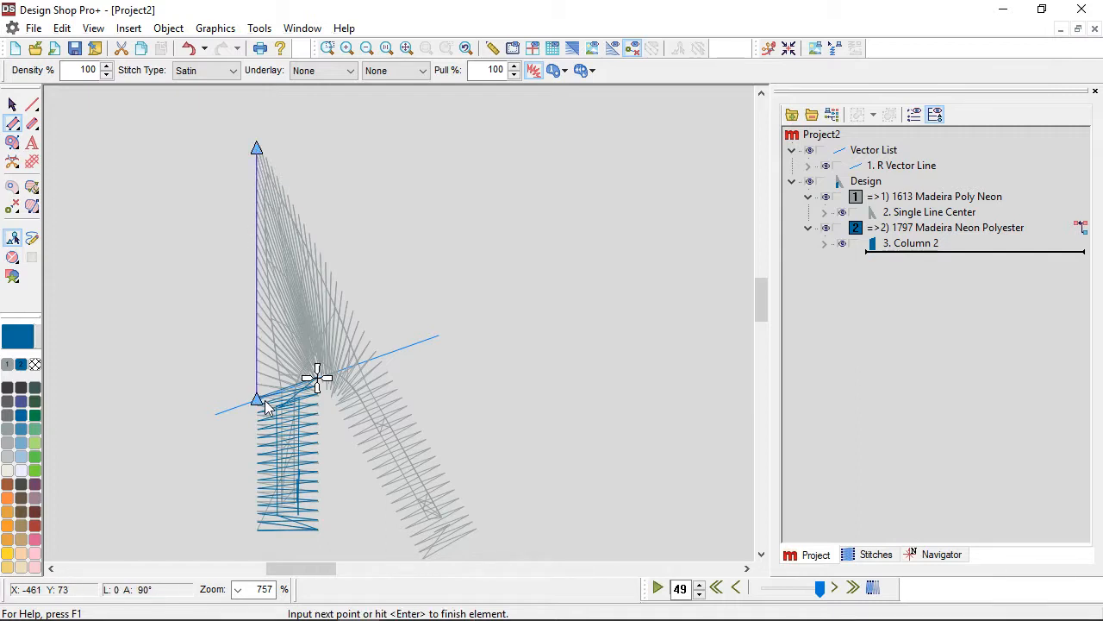
{"action": "left_click", "coordinate": [265, 157]}
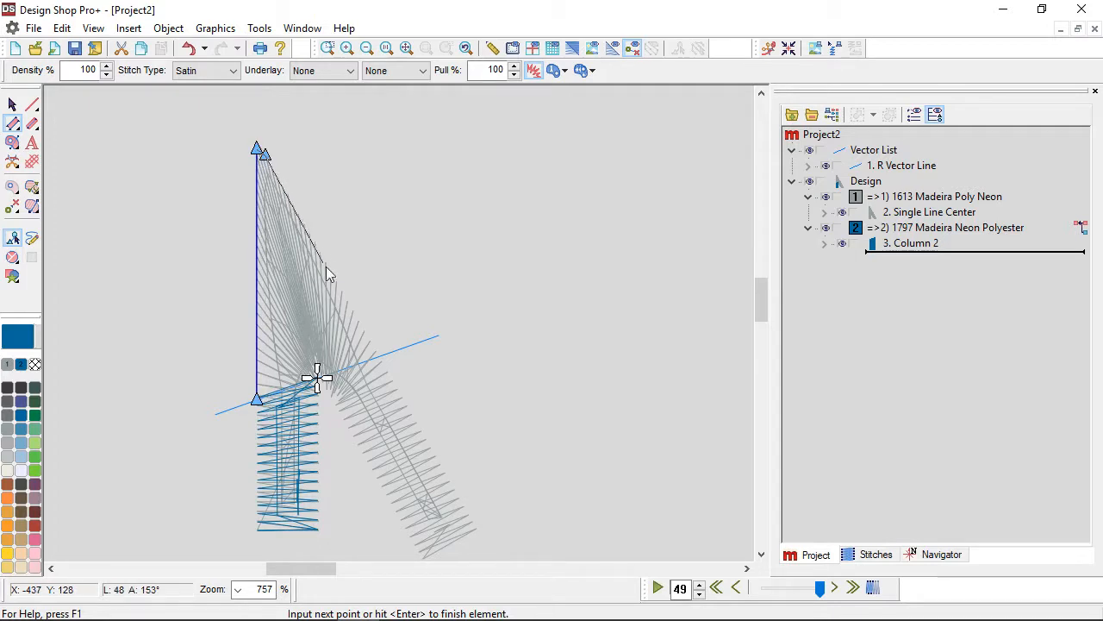
{"action": "left_click", "coordinate": [380, 356]}
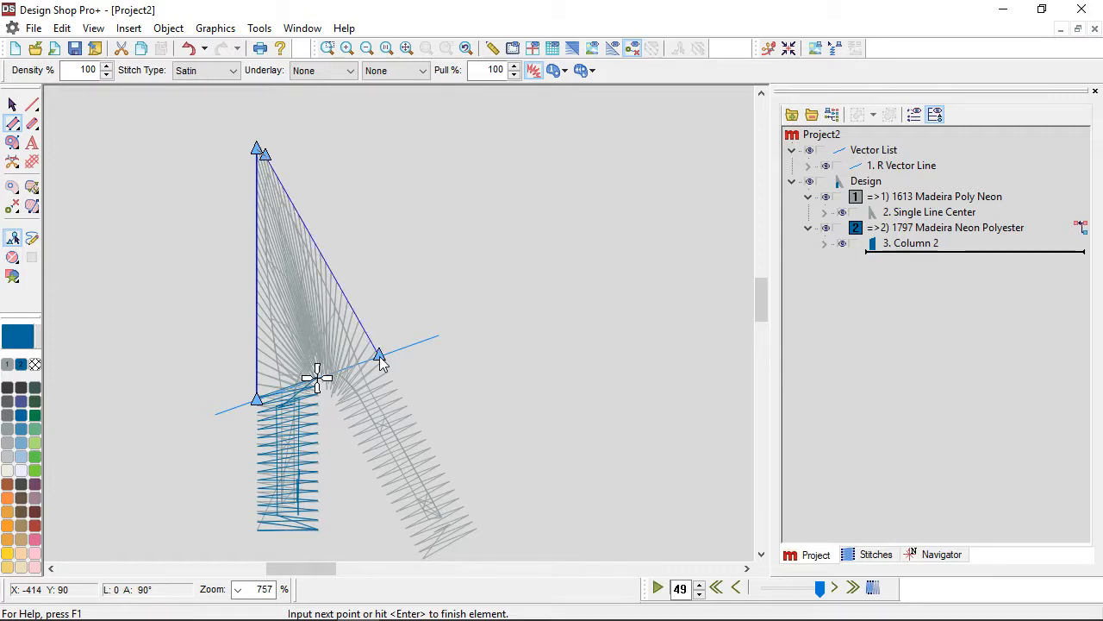
{"action": "key", "text": "Return"}
{"action": "left_click", "coordinate": [344, 291]}
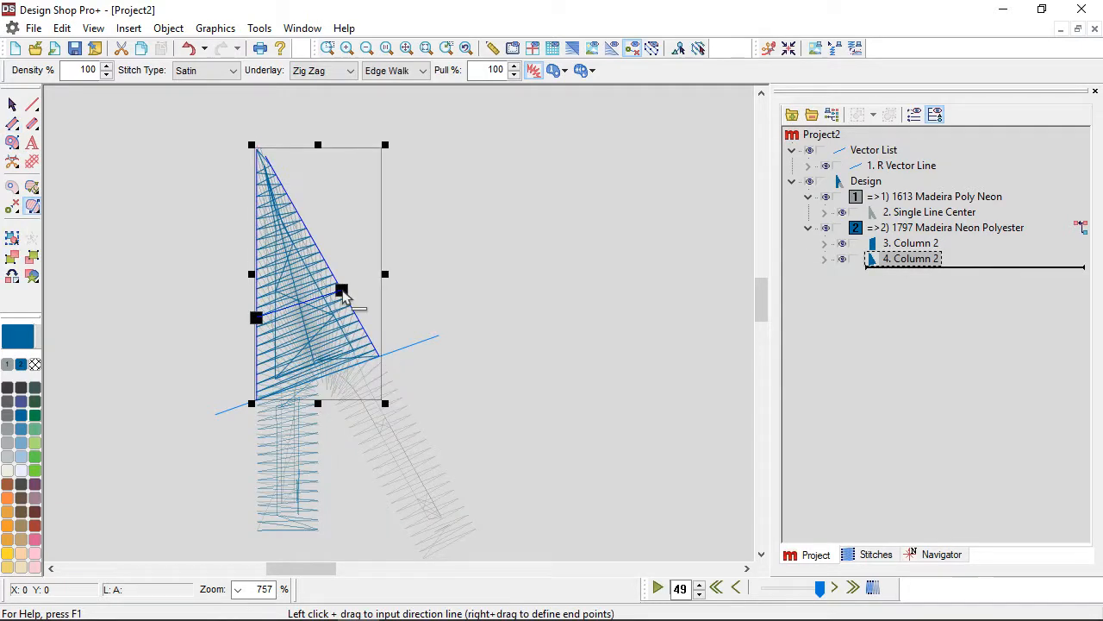
- Move the triangular column's second tip point slightly down along its slanted edge to open up the tip
{"action": "left_click", "coordinate": [13, 103]}
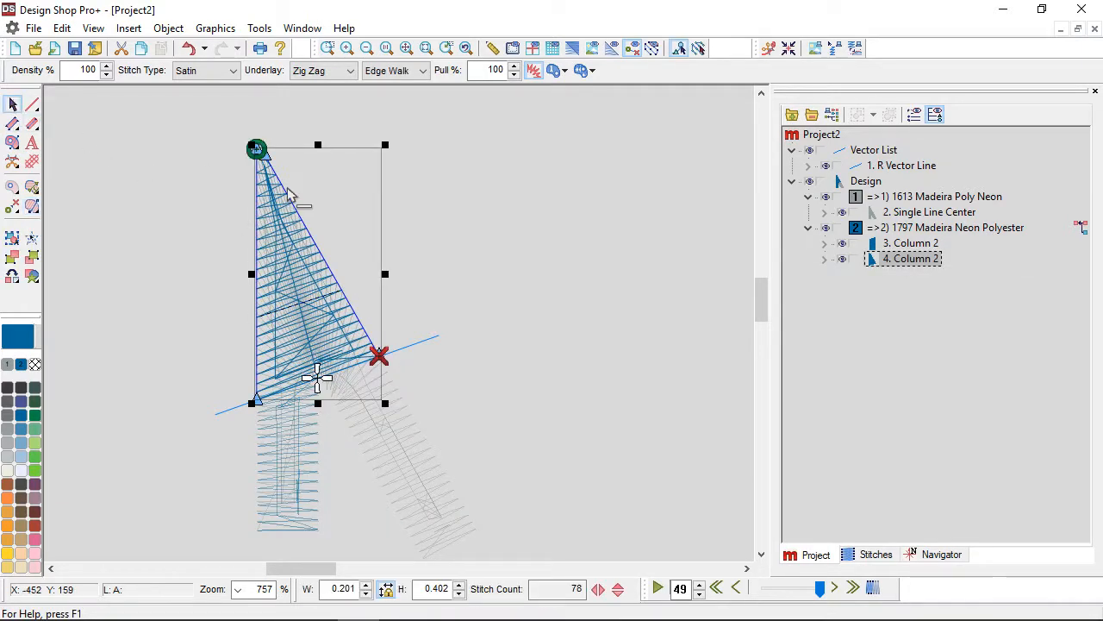
{"action": "scroll", "coordinate": [284, 190], "scroll_direction": "up", "scroll_amount": 2}
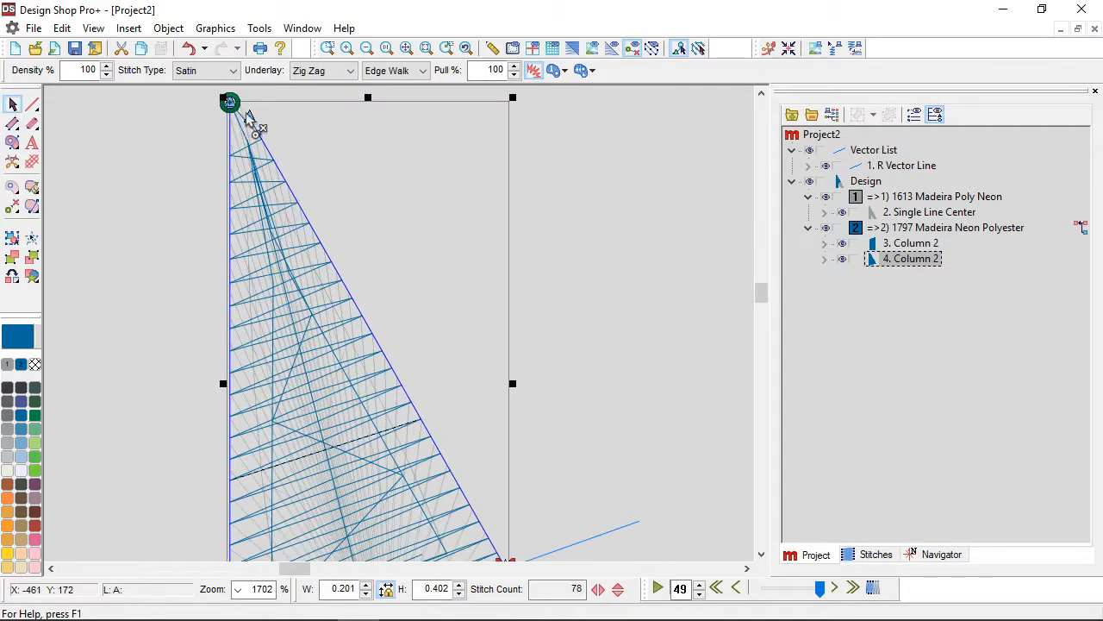
{"action": "left_click_drag", "start_coordinate": [252, 119], "coordinate": [267, 151]}
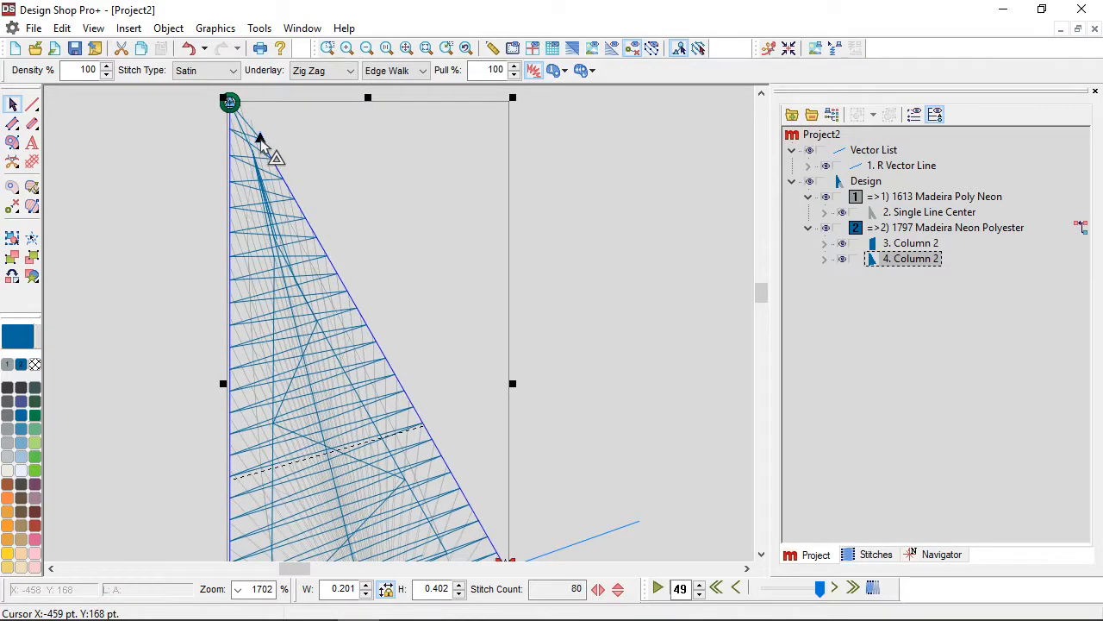
{"action": "scroll", "coordinate": [360, 349], "scroll_direction": "down", "scroll_amount": 2}
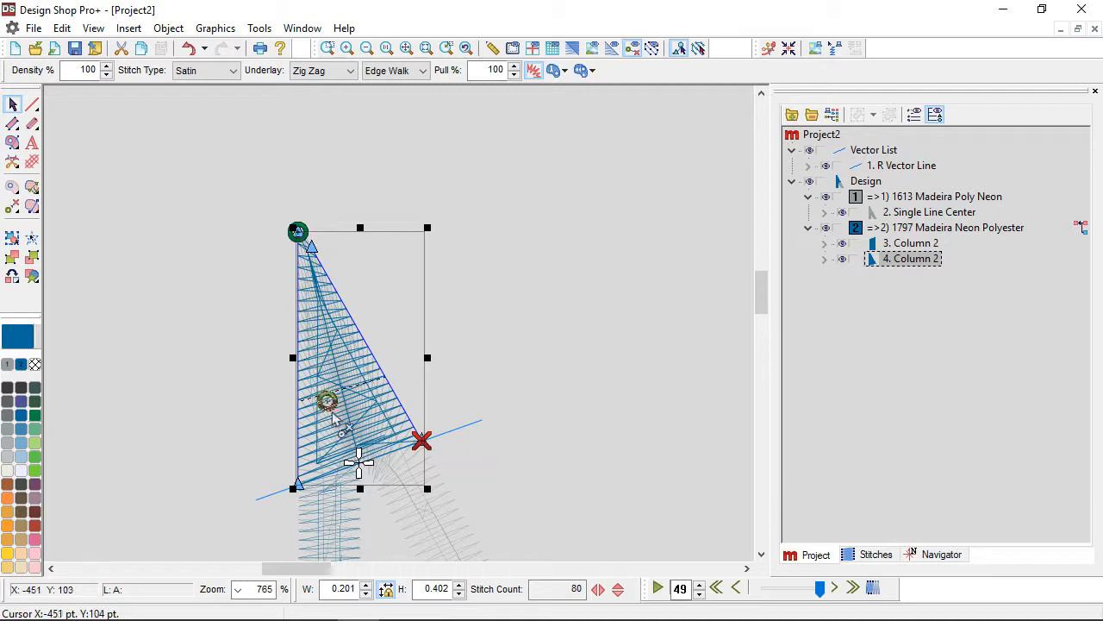
- Move the triangular column's start point from the tip to the vertical column's end point on the guide line
{"action": "left_click", "coordinate": [360, 463]}
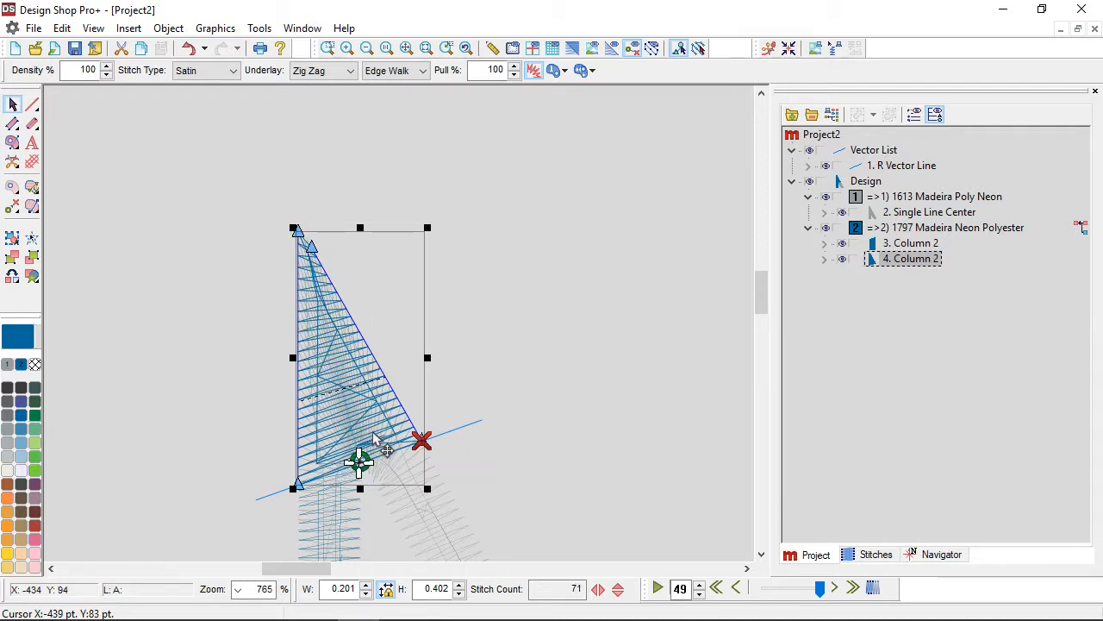
{"action": "scroll", "coordinate": [377, 440], "scroll_direction": "up", "scroll_amount": 1}
{"action": "scroll", "coordinate": [376, 439], "scroll_direction": "down", "scroll_amount": 2}
{"action": "scroll", "coordinate": [388, 435], "scroll_direction": "down", "scroll_amount": 3}
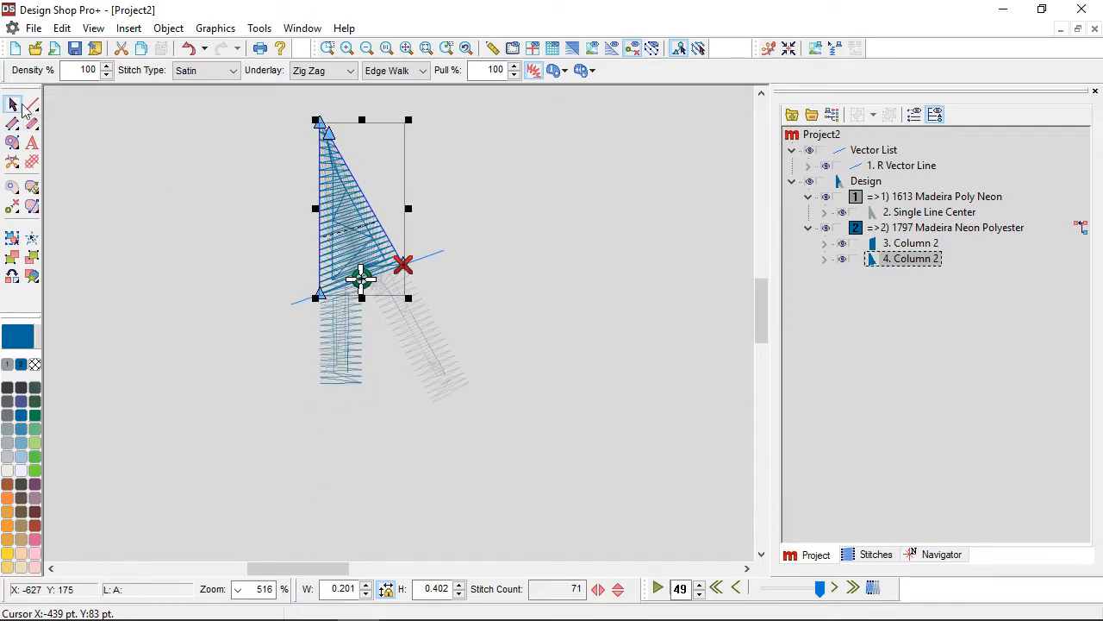
- Digitize a satin column over the slanted leg from the guide line down, with a slightly slanted stitch direction across it
{"action": "left_click", "coordinate": [12, 123]}
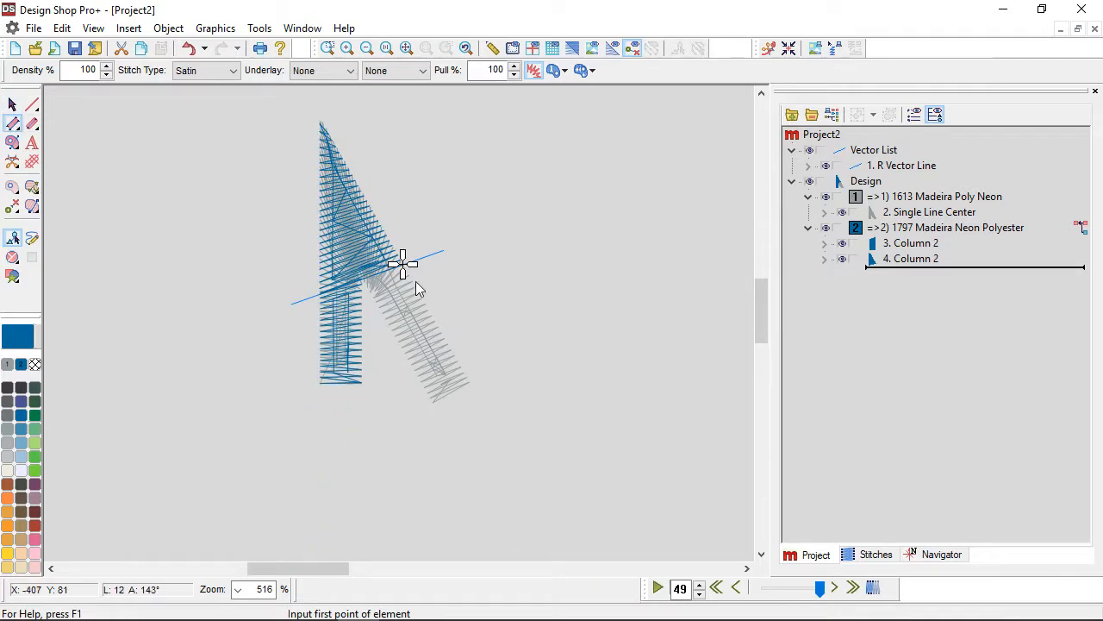
{"action": "scroll", "coordinate": [415, 281], "scroll_direction": "up", "scroll_amount": 1}
{"action": "scroll", "coordinate": [401, 269], "scroll_direction": "up", "scroll_amount": 1}
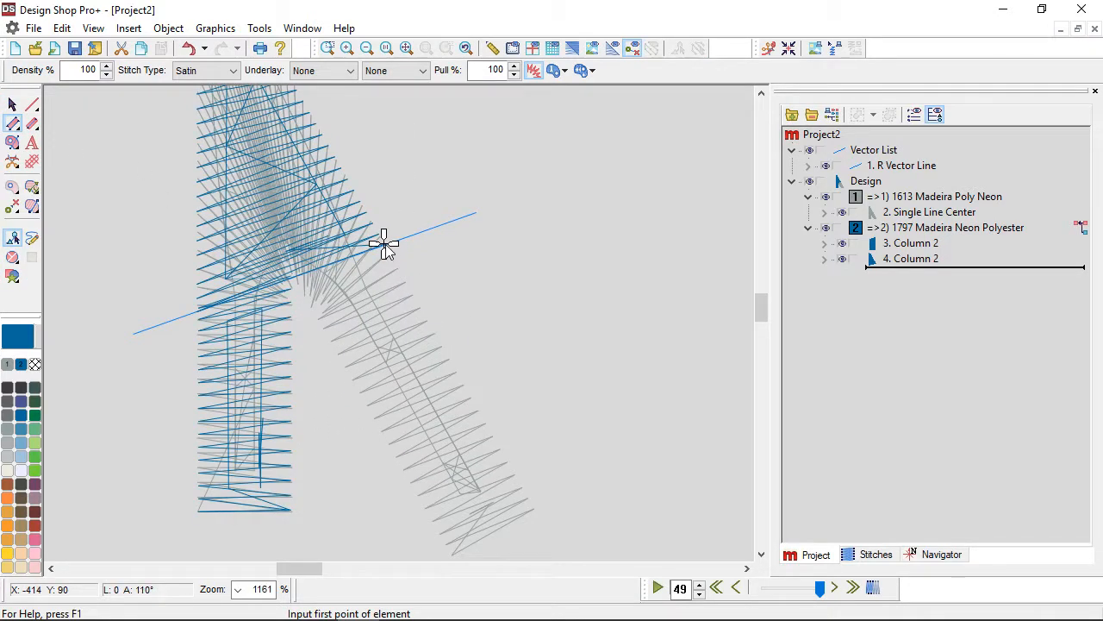
{"action": "left_click", "coordinate": [383, 244]}
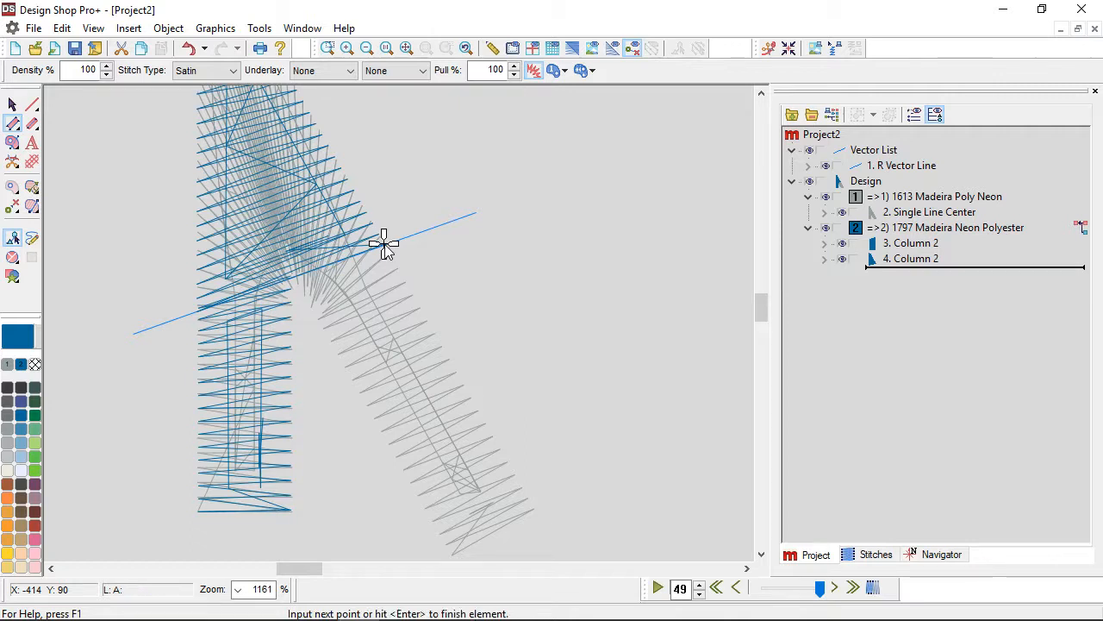
{"action": "left_click", "coordinate": [528, 497]}
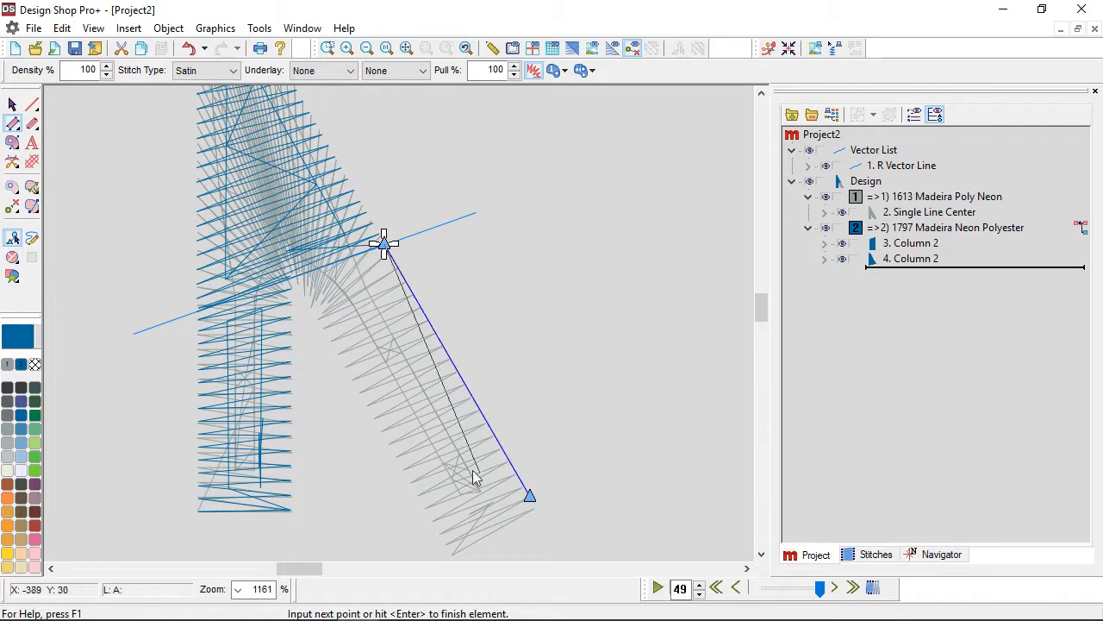
{"action": "left_click", "coordinate": [293, 275]}
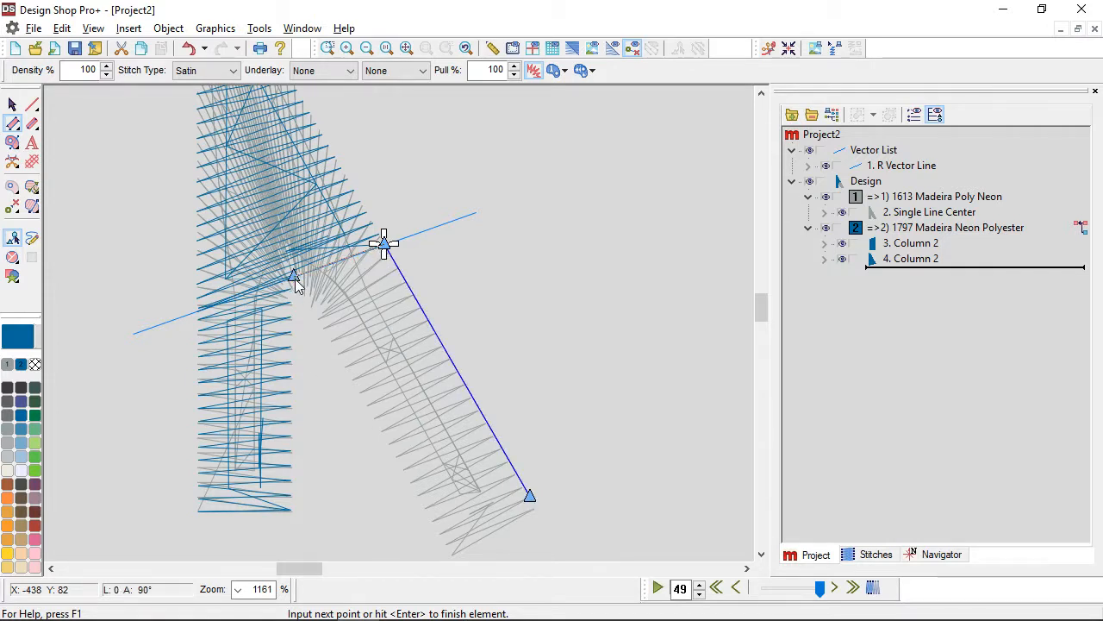
{"action": "left_click", "coordinate": [427, 509]}
{"action": "key", "text": "Return"}
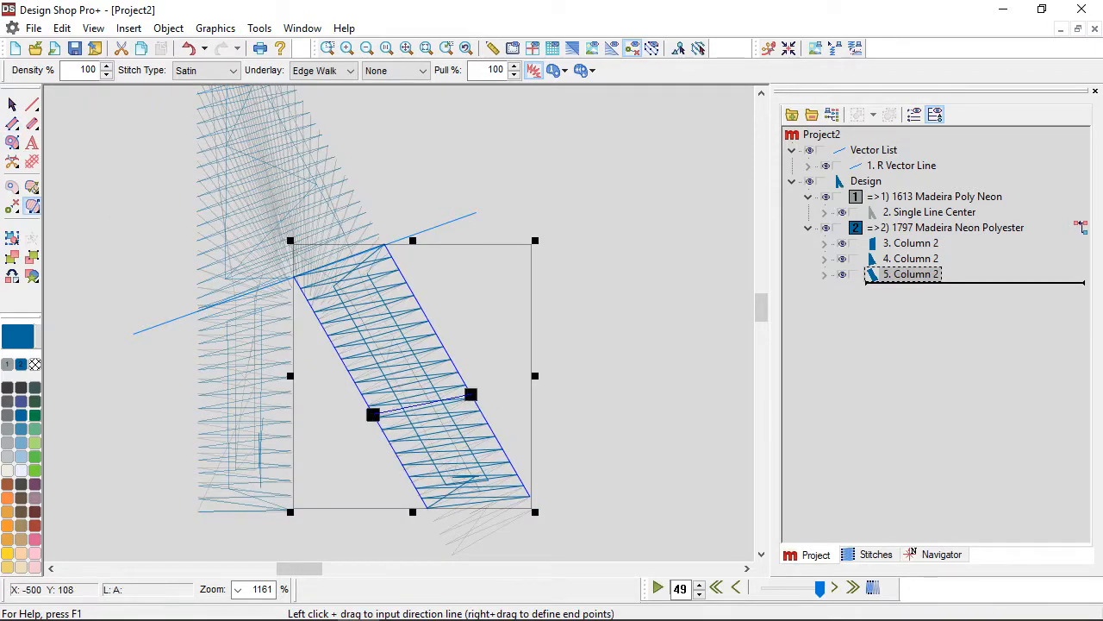
- Select all three column objects, move them horizontally to sit beside the original single-line shape, and deselect them
{"action": "left_click", "coordinate": [14, 103]}
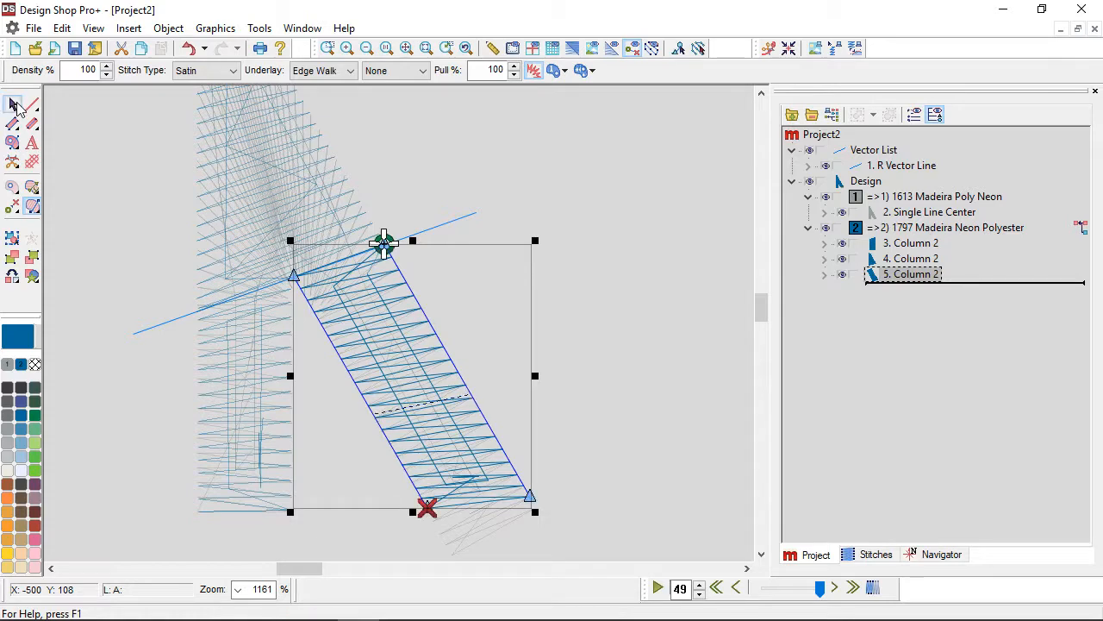
{"action": "left_click", "coordinate": [967, 230]}
{"action": "scroll", "coordinate": [190, 348], "scroll_direction": "down", "scroll_amount": 3}
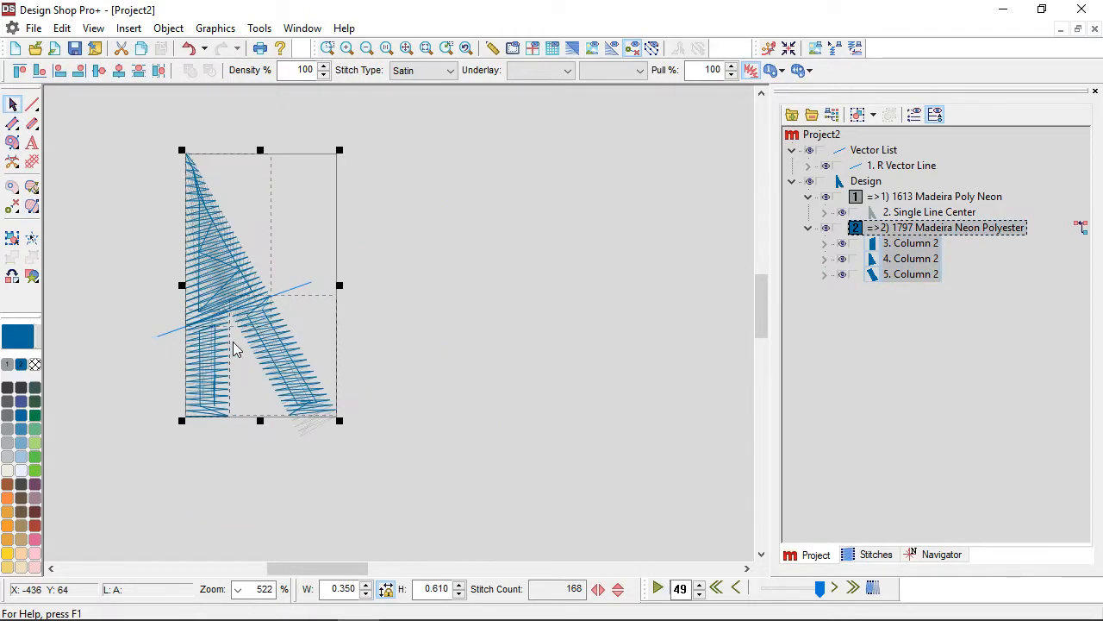
{"action": "left_click_drag", "start_coordinate": [233, 345], "coordinate": [473, 349]}
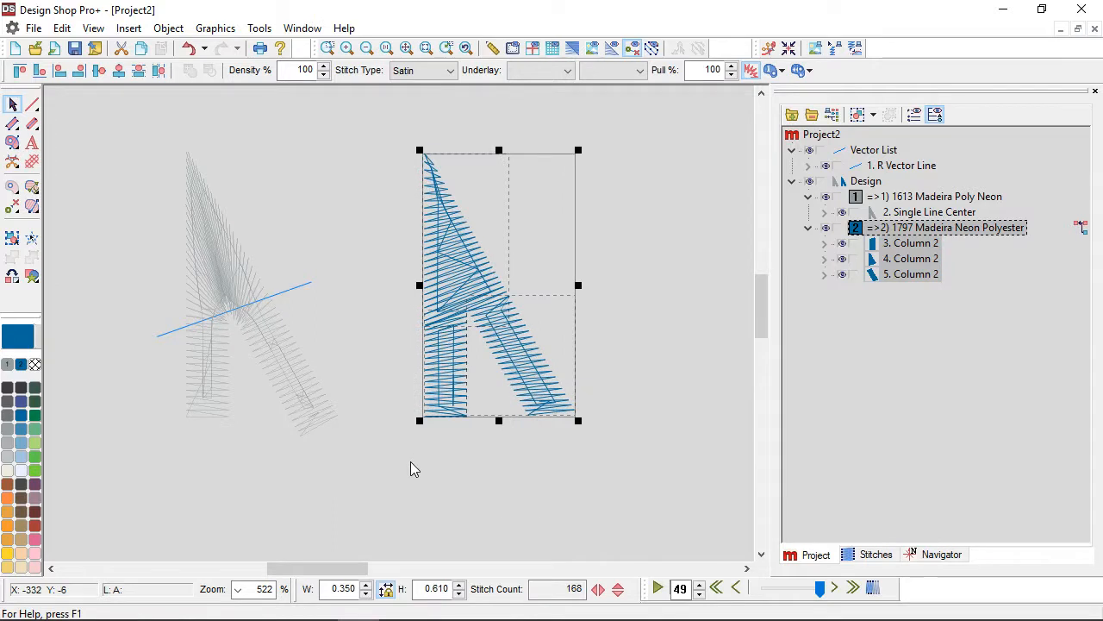
{"action": "left_click", "coordinate": [410, 462]}
- Recolor the Single Line Center object to 1797 Madeira Neon Polyester and compare both versions in 3D before returning to the flat stitch view
{"action": "left_click", "coordinate": [272, 297]}
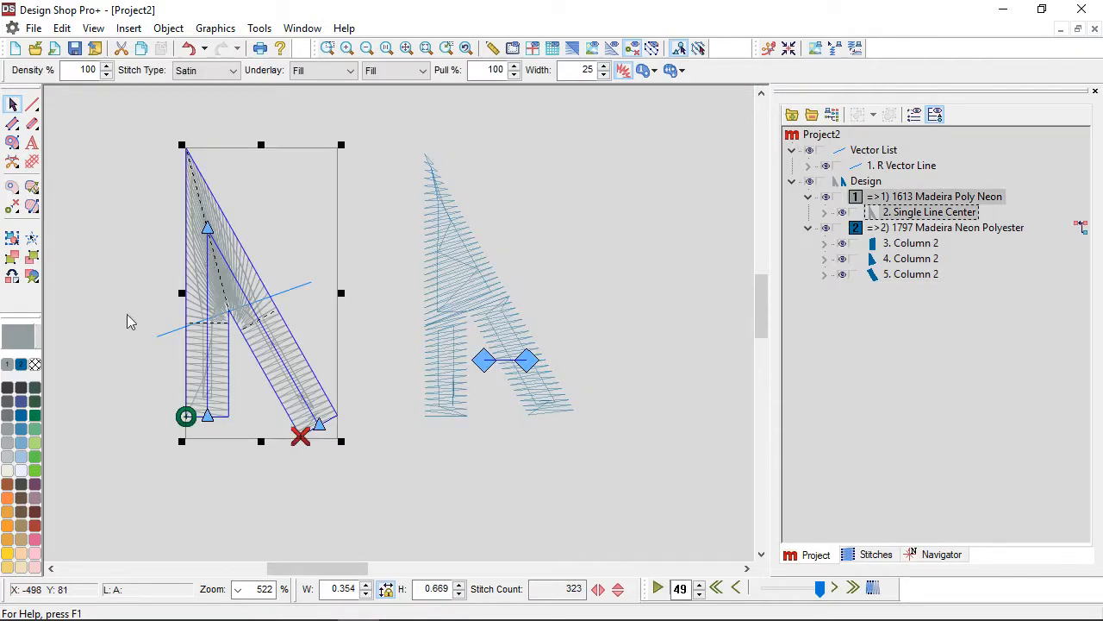
{"action": "left_click", "coordinate": [22, 364]}
{"action": "left_click", "coordinate": [198, 466]}
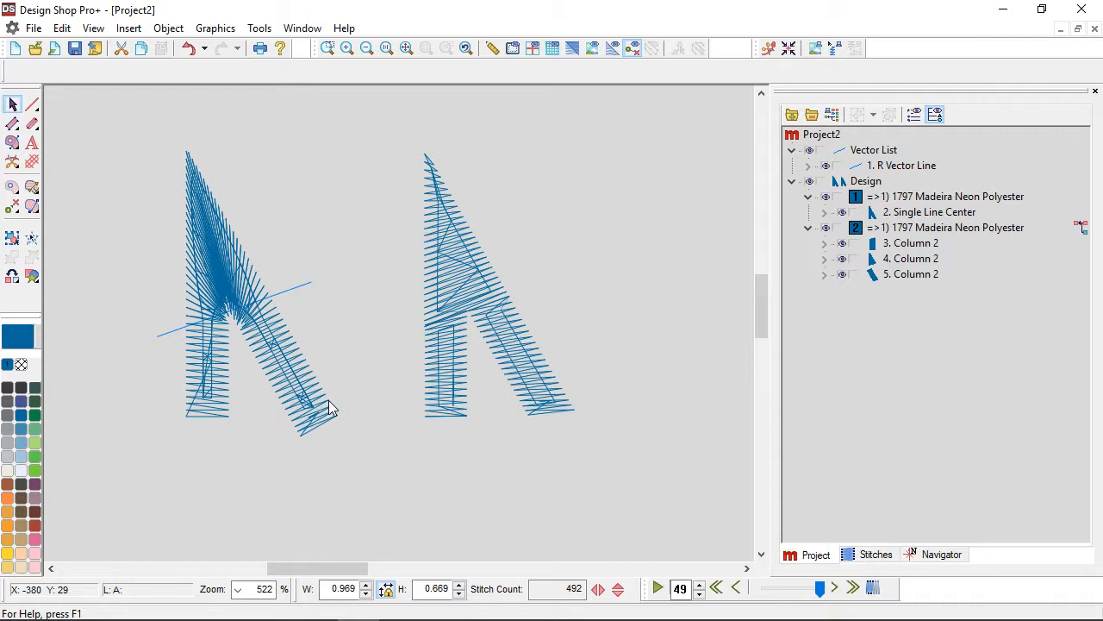
{"action": "left_click", "coordinate": [574, 50]}
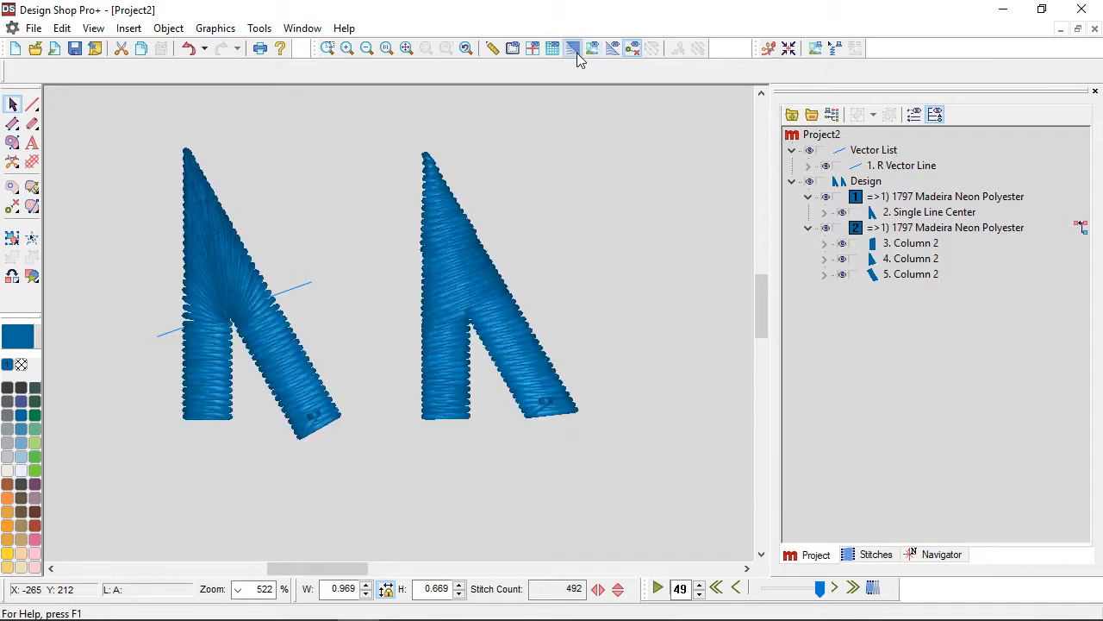
{"action": "left_click", "coordinate": [575, 50]}
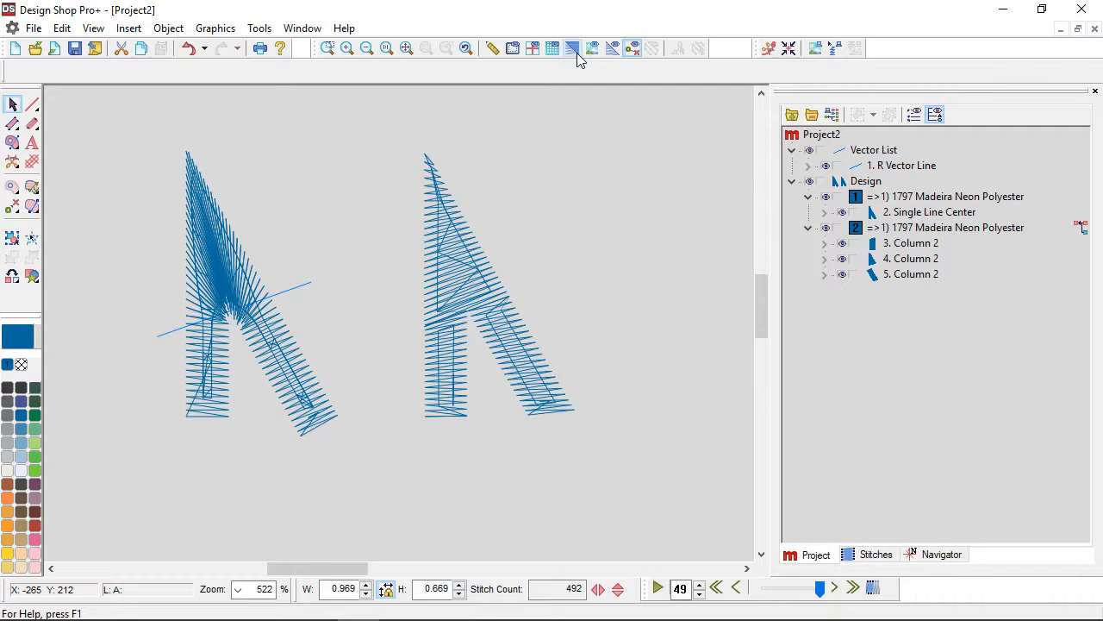
- Recolor the three column objects to the green thread 1651 Madeira Poly Neon
{"action": "left_click", "coordinate": [948, 228]}
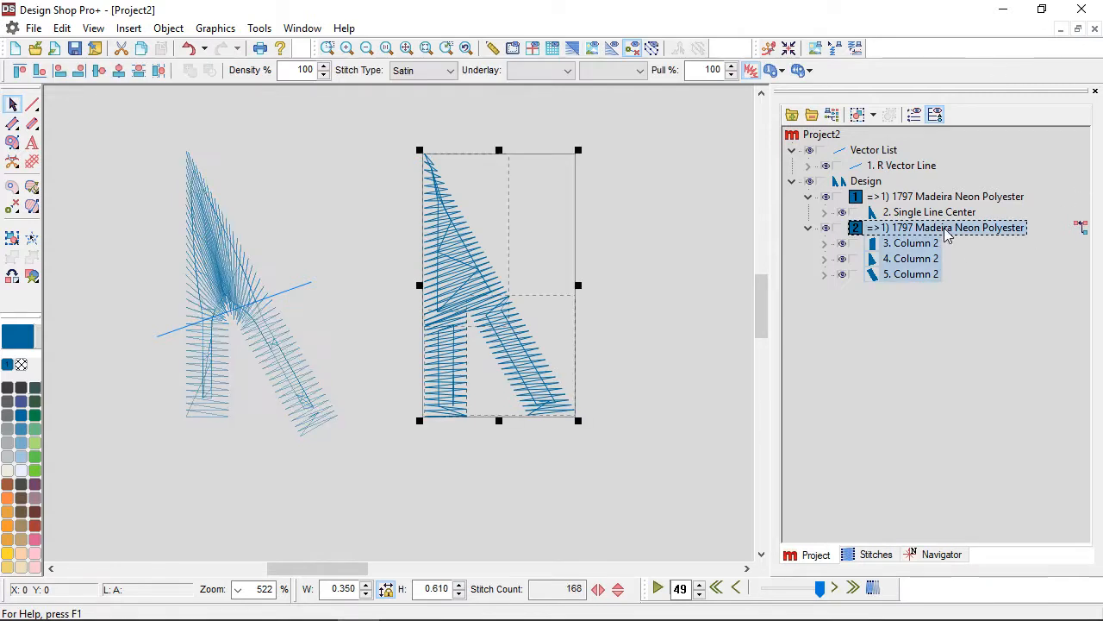
{"action": "left_click", "coordinate": [32, 412]}
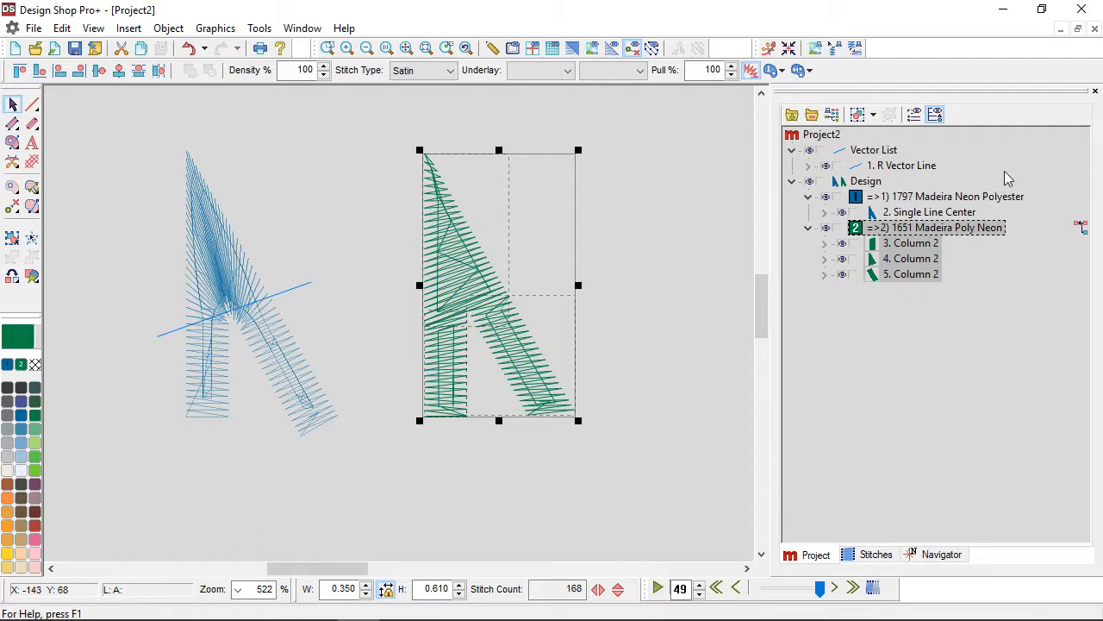
- Recolor the Single Line Center object to the light gray thread 1810 Madeira Poly Neon and deselect it
{"action": "left_click", "coordinate": [957, 196]}
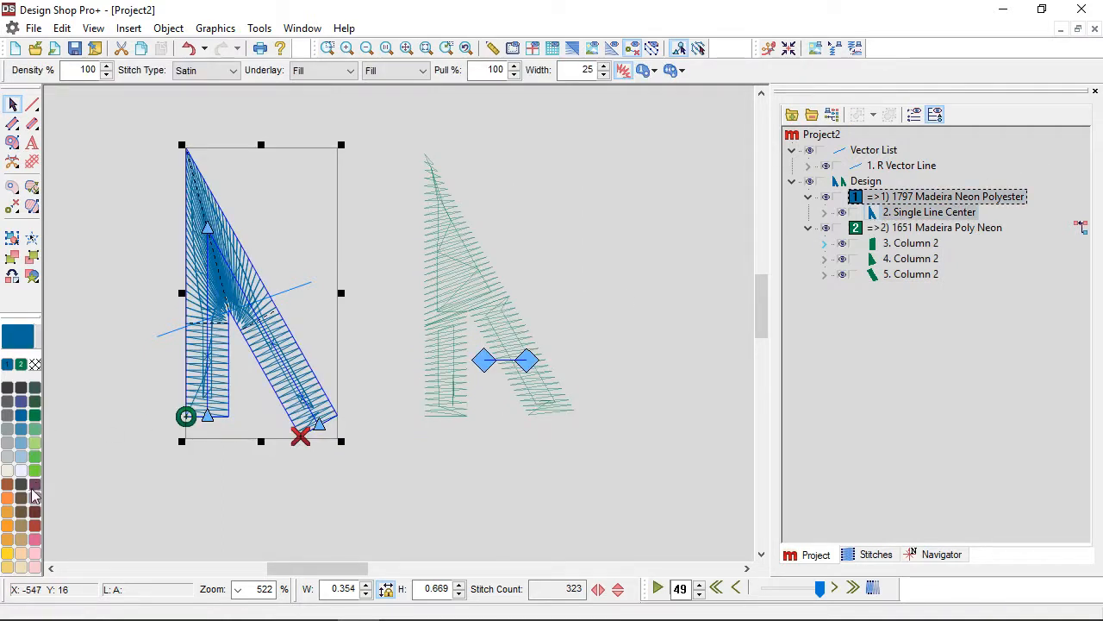
{"action": "left_click", "coordinate": [9, 422]}
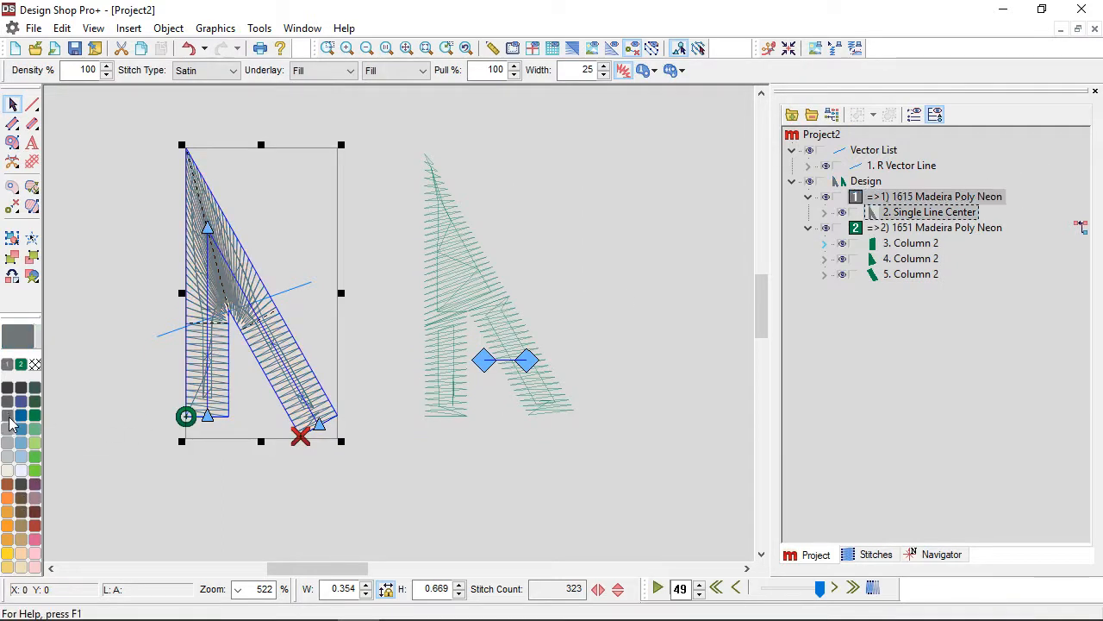
{"action": "left_click", "coordinate": [8, 431]}
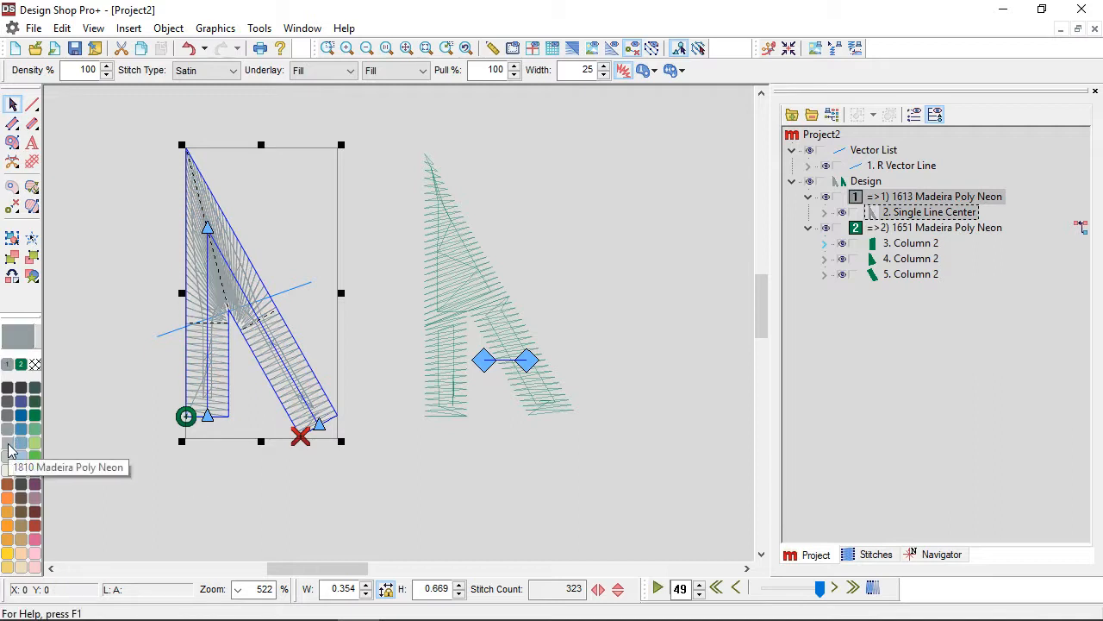
{"action": "left_click", "coordinate": [8, 443]}
{"action": "left_click", "coordinate": [157, 455]}
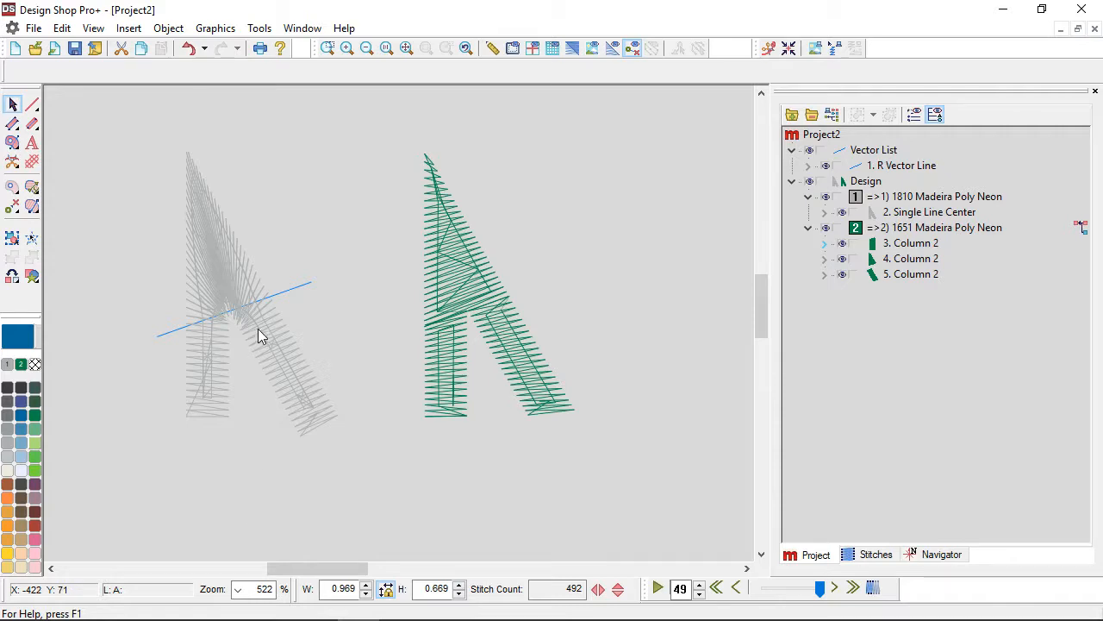
- Reshape the blue vector guide line so it runs from the inner corner between the legs up to the shape's sharp tip
{"action": "scroll", "coordinate": [256, 333], "scroll_direction": "up", "scroll_amount": 2}
{"action": "left_click", "coordinate": [352, 234]}
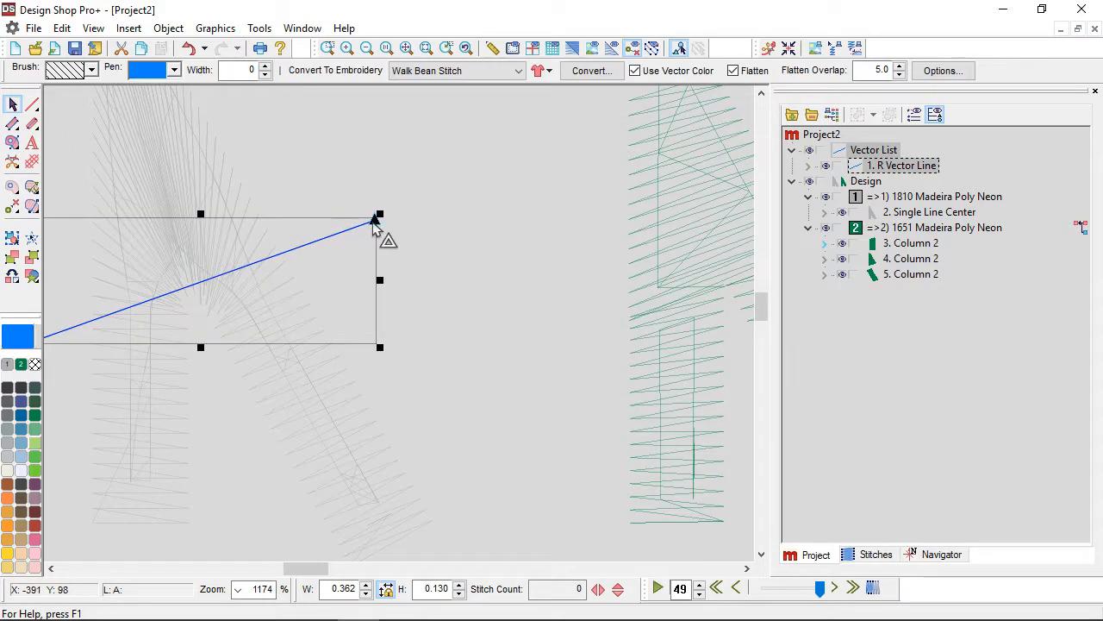
{"action": "left_click_drag", "start_coordinate": [187, 291], "coordinate": [189, 288]}
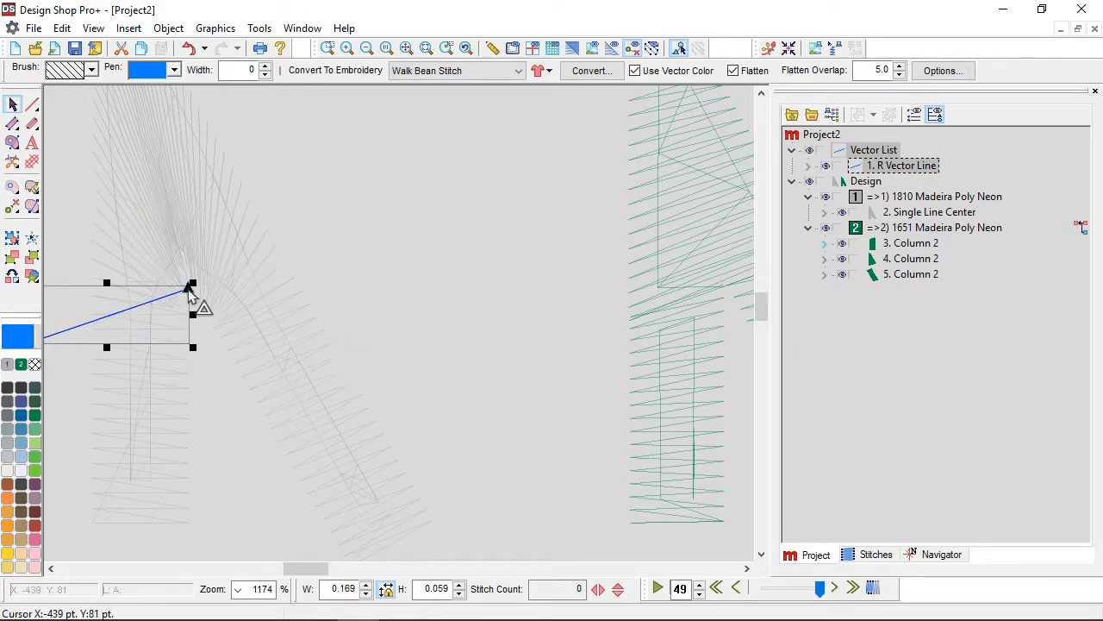
{"action": "key", "text": "Left"}
{"action": "key", "text": "Up"}
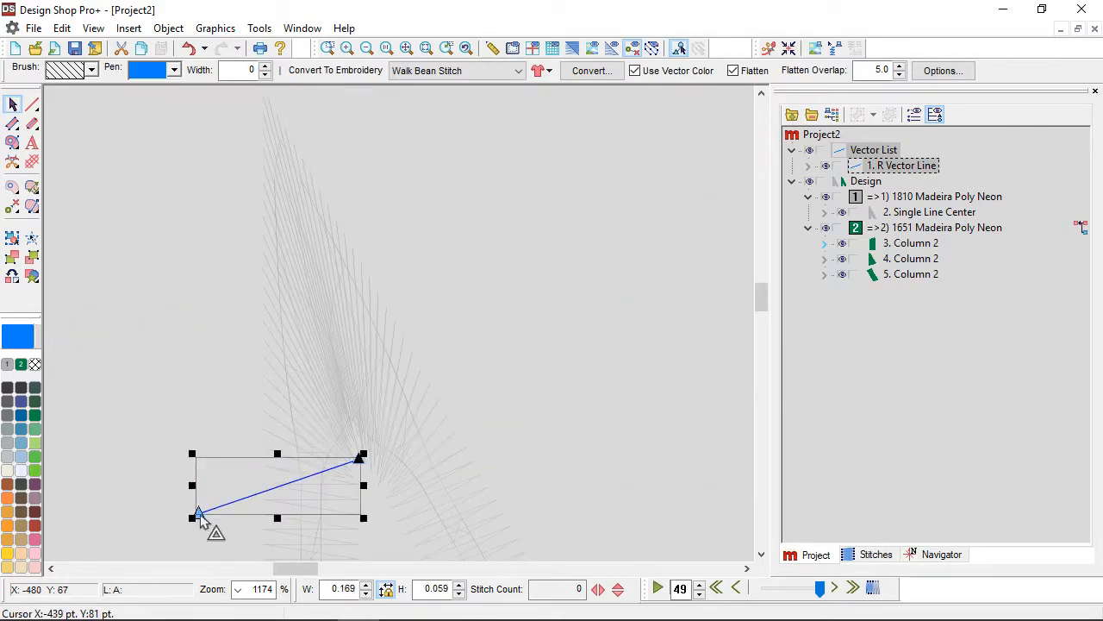
{"action": "left_click_drag", "start_coordinate": [197, 516], "coordinate": [265, 93]}
{"action": "scroll", "coordinate": [566, 498], "scroll_direction": "down", "scroll_amount": 3}
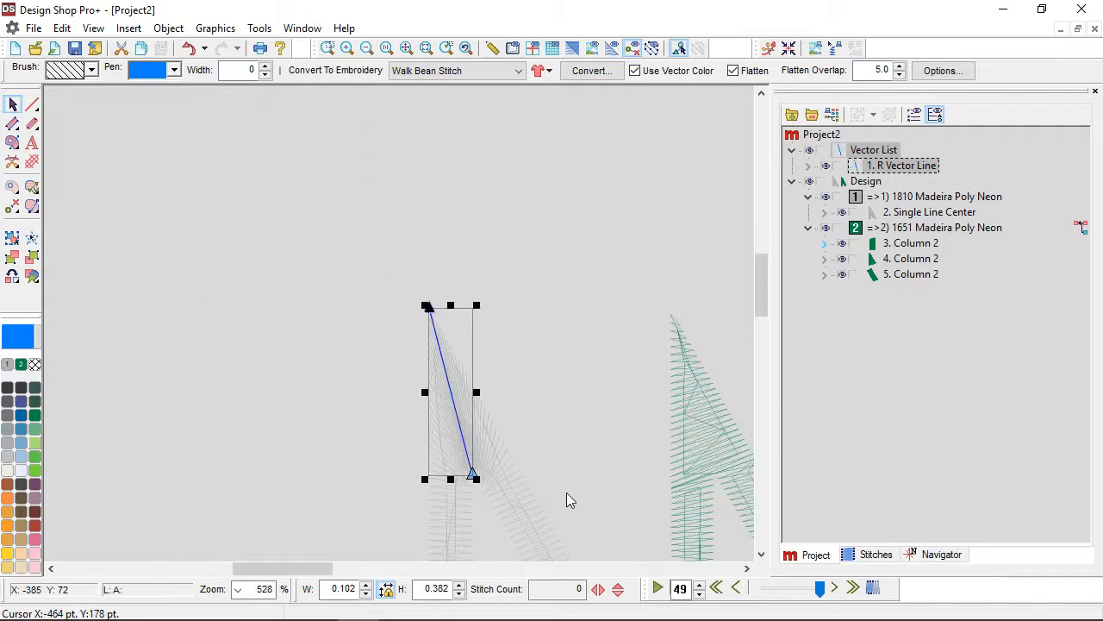
{"action": "scroll", "coordinate": [565, 491], "scroll_direction": "down", "scroll_amount": 2}
{"action": "scroll", "coordinate": [566, 405], "scroll_direction": "up", "scroll_amount": 2}
{"action": "left_click", "coordinate": [497, 332]}
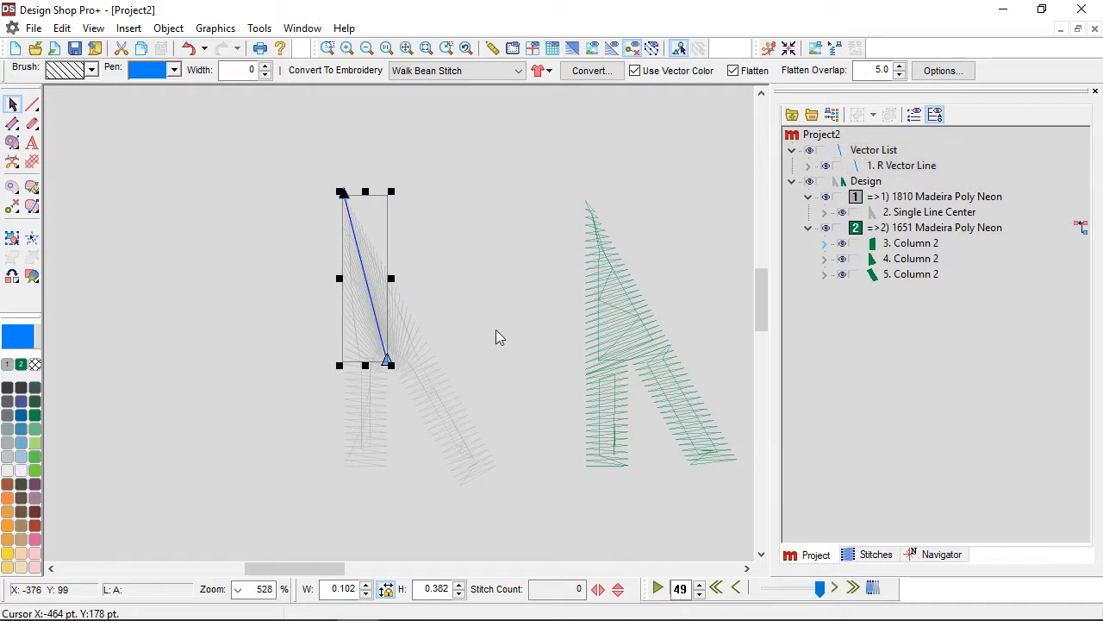
- Digitize a satin column over the vertical leg, extending past the inner corner and tapering to the tip, with a stitch direction across it
{"action": "scroll", "coordinate": [396, 435], "scroll_direction": "up", "scroll_amount": 1}
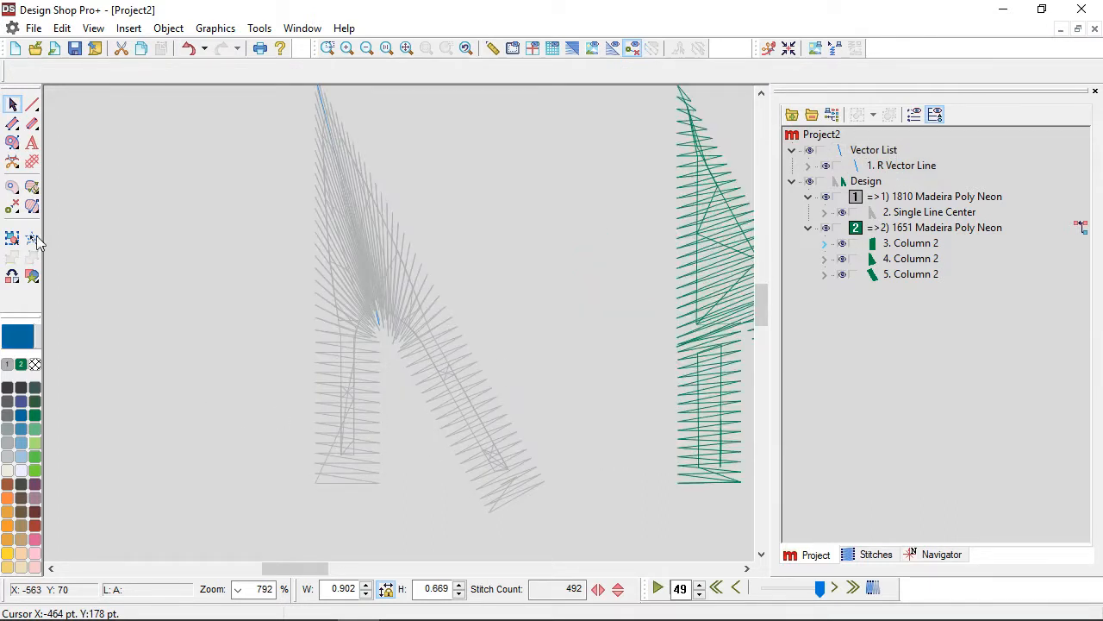
{"action": "left_click", "coordinate": [12, 123]}
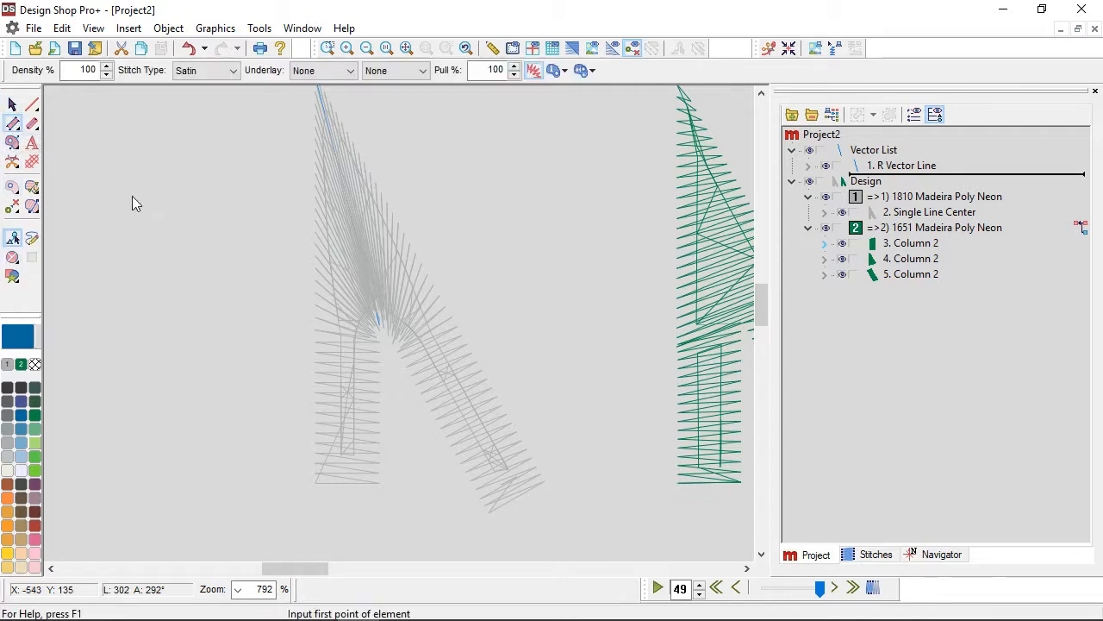
{"action": "scroll", "coordinate": [436, 510], "scroll_direction": "up", "scroll_amount": 1}
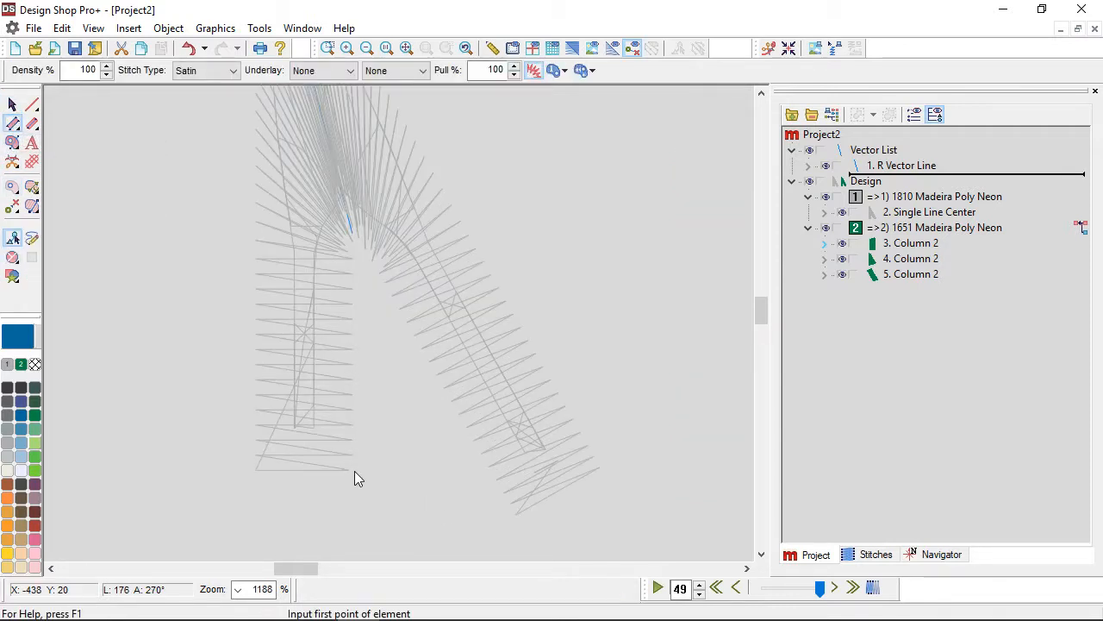
{"action": "left_click", "coordinate": [352, 470]}
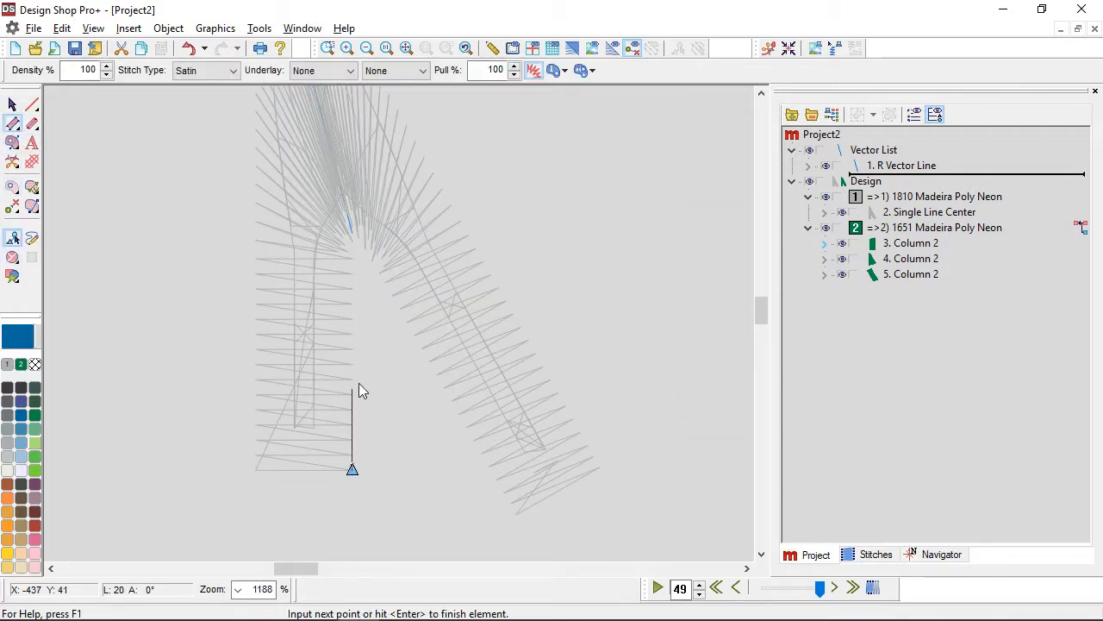
{"action": "left_click", "coordinate": [382, 135]}
{"action": "scroll", "coordinate": [381, 134], "scroll_direction": "up", "scroll_amount": 5}
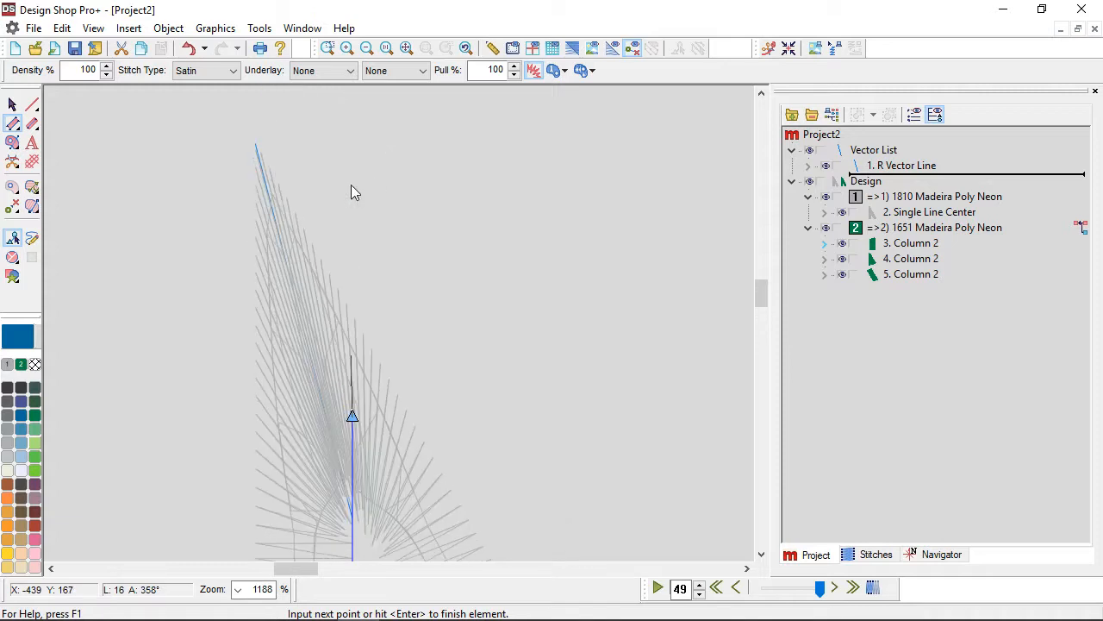
{"action": "left_click", "coordinate": [281, 195]}
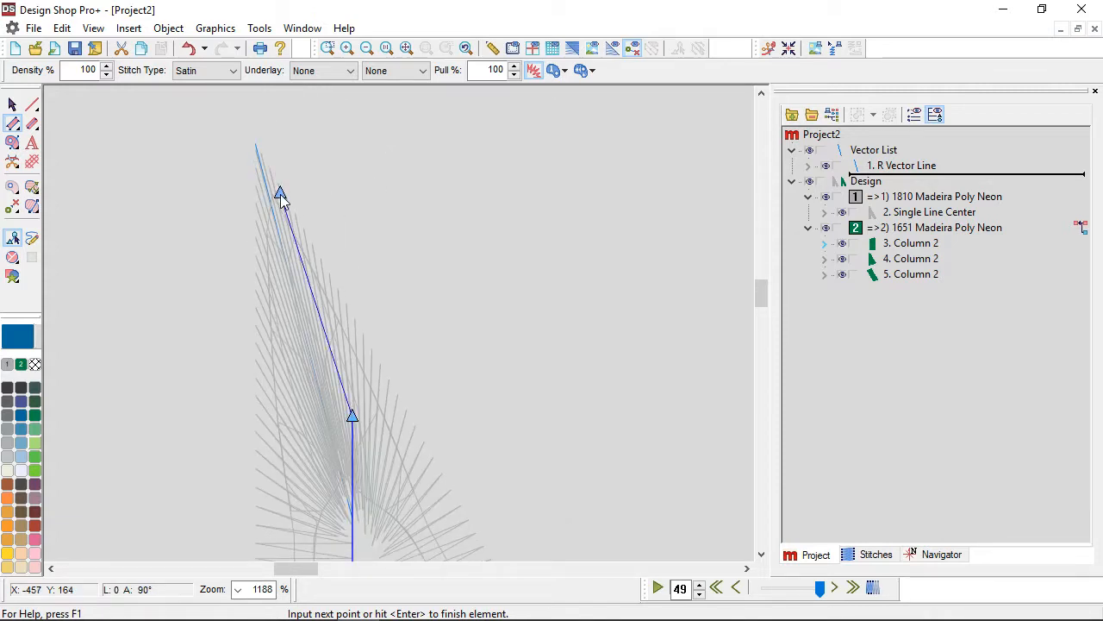
{"action": "scroll", "coordinate": [281, 195], "scroll_direction": "down", "scroll_amount": 4}
{"action": "scroll", "coordinate": [280, 202], "scroll_direction": "down", "scroll_amount": 3}
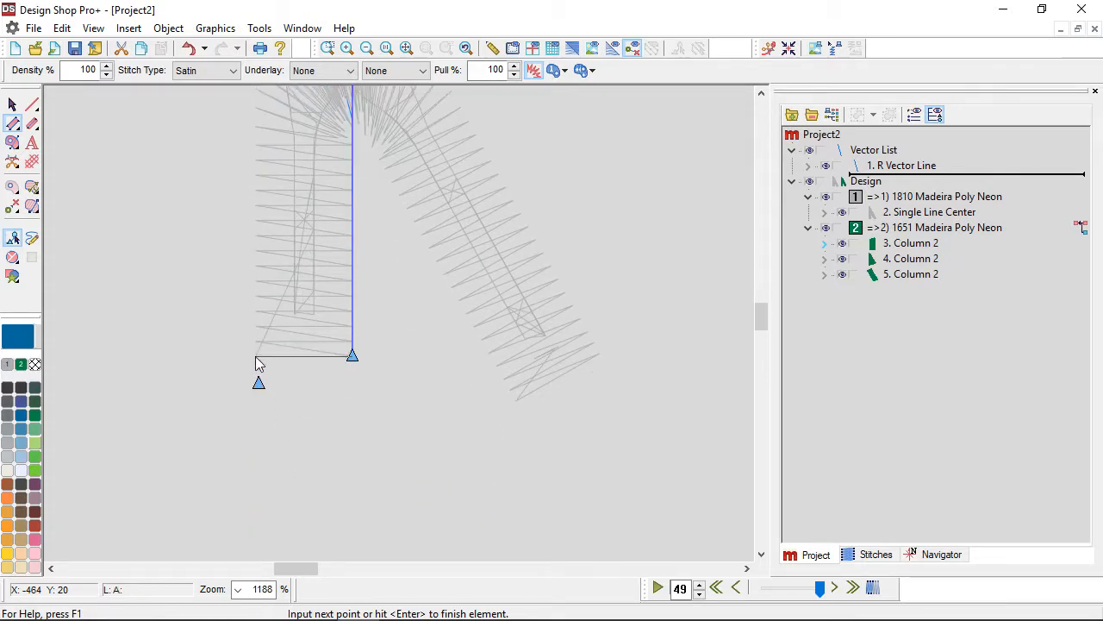
{"action": "scroll", "coordinate": [256, 263], "scroll_direction": "up", "scroll_amount": 7}
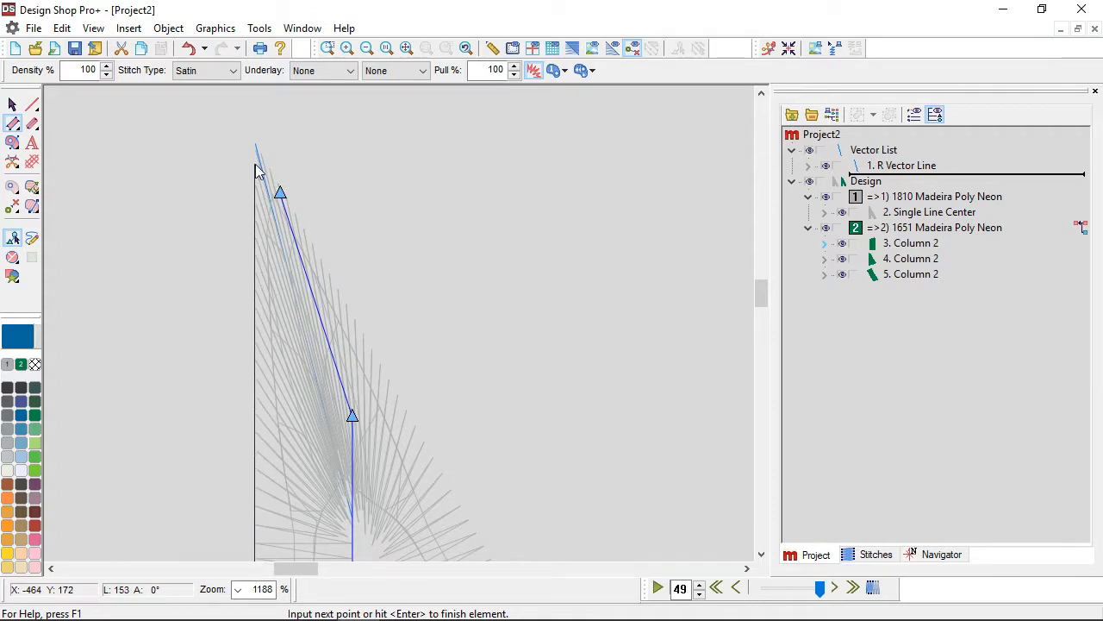
{"action": "left_click", "coordinate": [256, 166]}
{"action": "key", "text": "Return"}
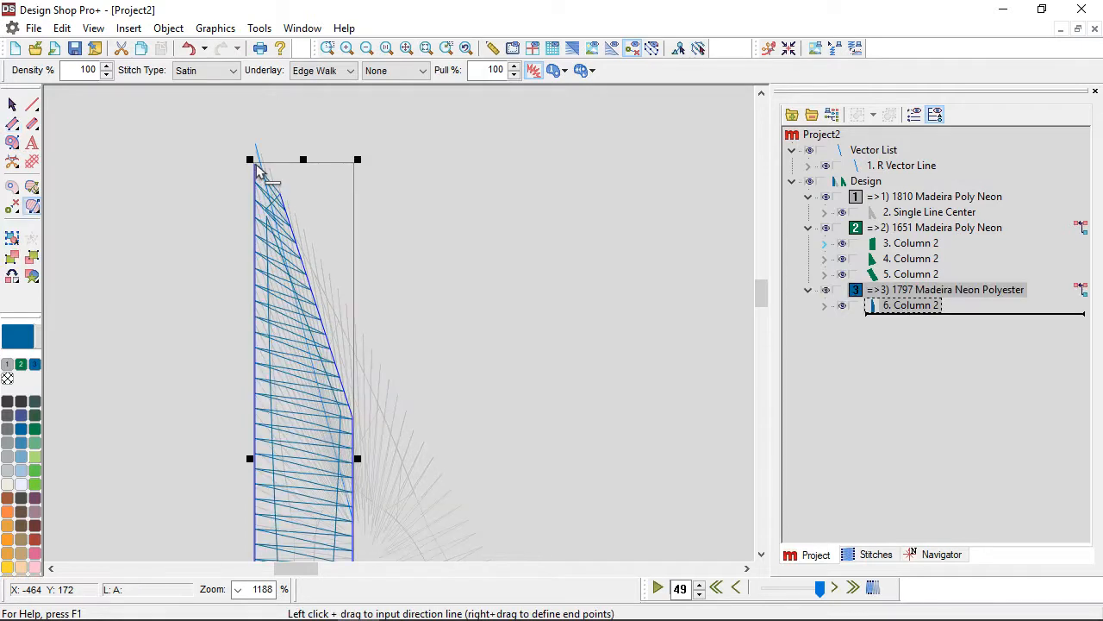
{"action": "left_click", "coordinate": [257, 402]}
{"action": "key", "text": "Return"}
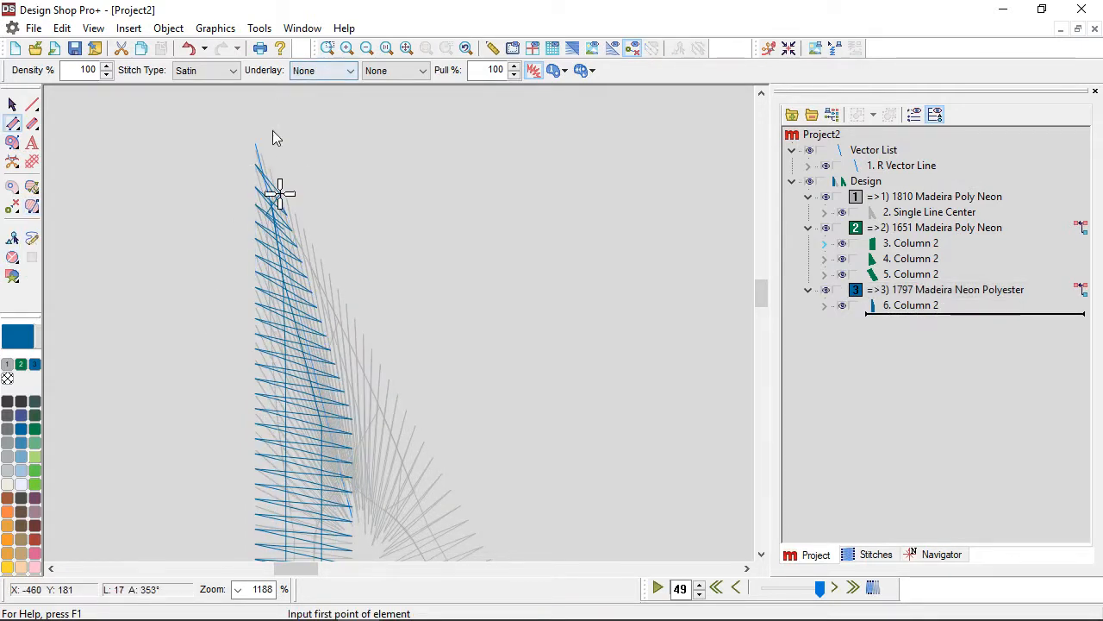
- Digitize a second satin column from the tip down the slanted leg, its inner edge following the guide line, with a slightly slanted stitch direction
{"action": "left_click", "coordinate": [279, 190]}
{"action": "scroll", "coordinate": [458, 431], "scroll_direction": "down", "scroll_amount": 2}
{"action": "scroll", "coordinate": [626, 442], "scroll_direction": "down", "scroll_amount": 2}
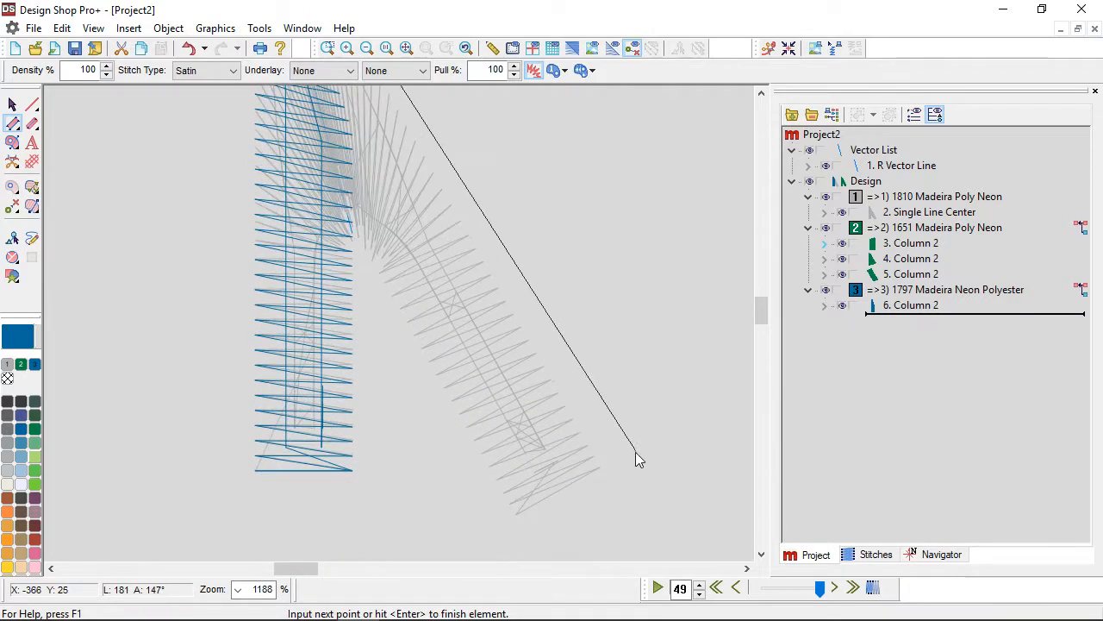
{"action": "left_click", "coordinate": [593, 454]}
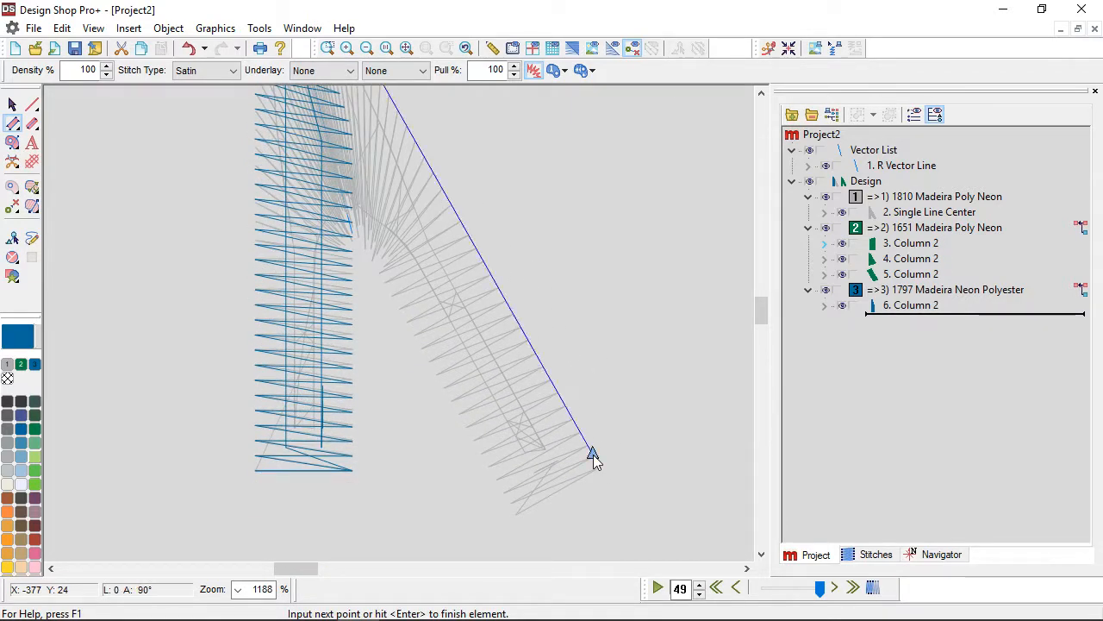
{"action": "scroll", "coordinate": [284, 319], "scroll_direction": "up", "scroll_amount": 4}
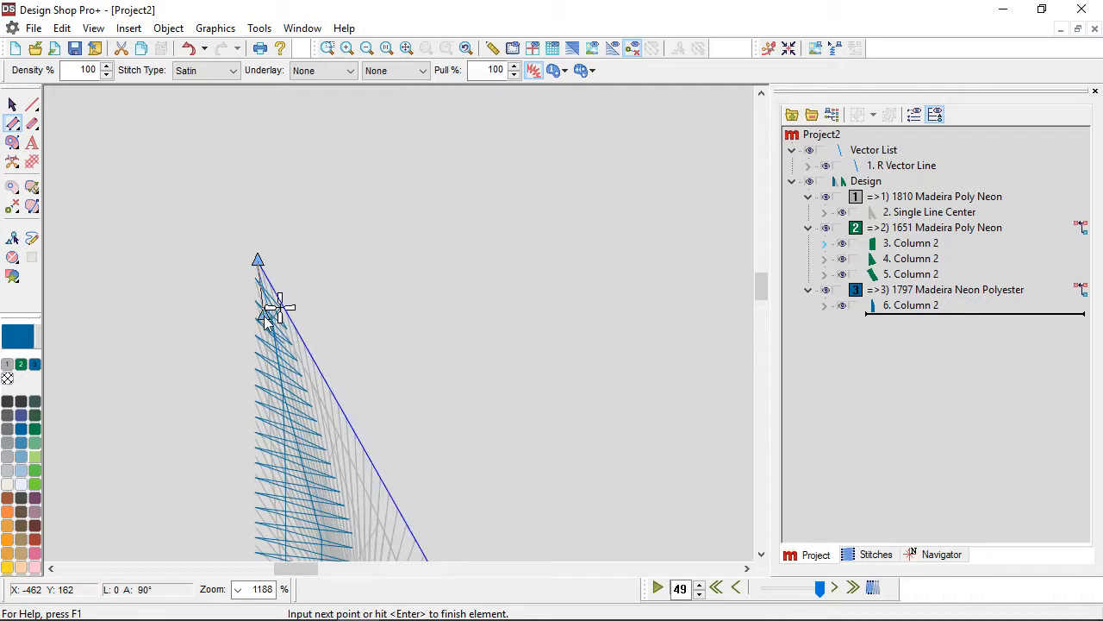
{"action": "scroll", "coordinate": [347, 453], "scroll_direction": "down", "scroll_amount": 3}
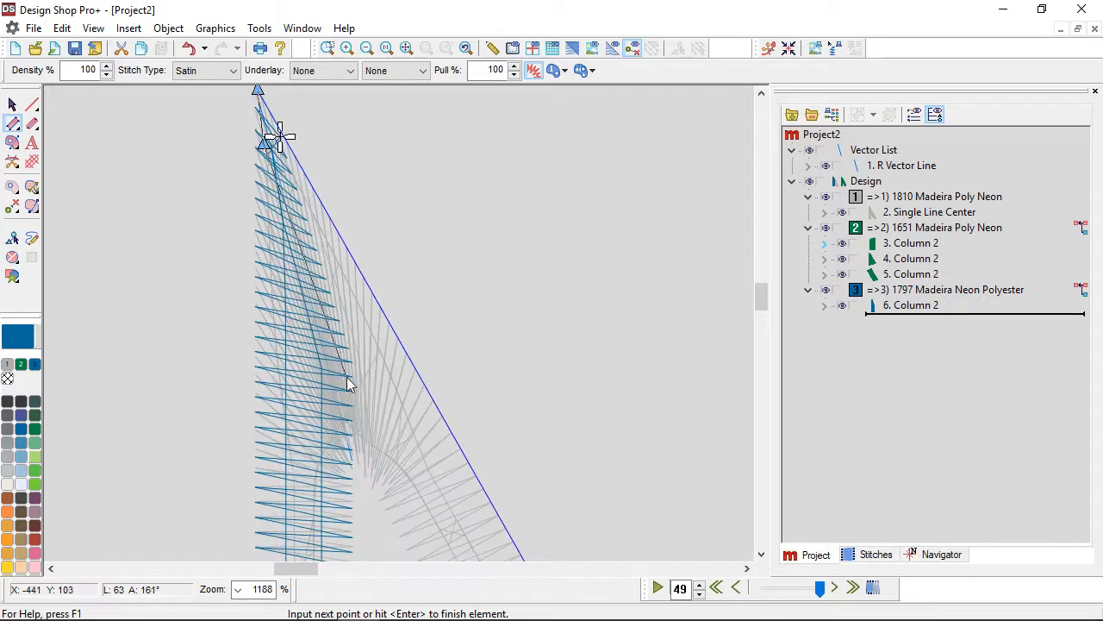
{"action": "left_click", "coordinate": [348, 456]}
{"action": "scroll", "coordinate": [388, 459], "scroll_direction": "down", "scroll_amount": 4}
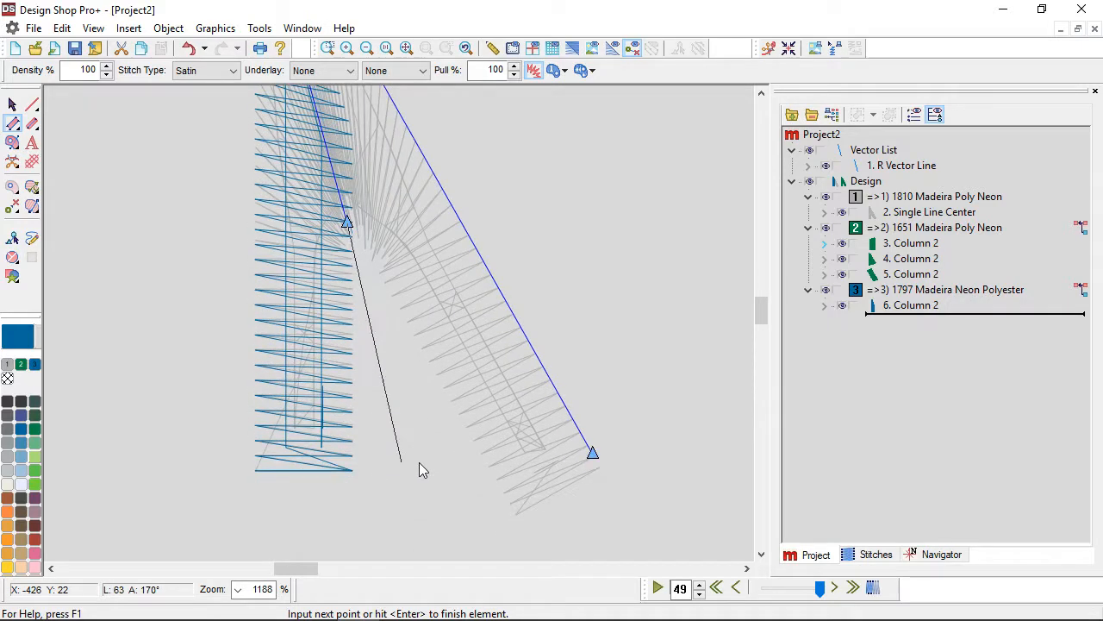
{"action": "left_click", "coordinate": [482, 454]}
{"action": "key", "text": "Return"}
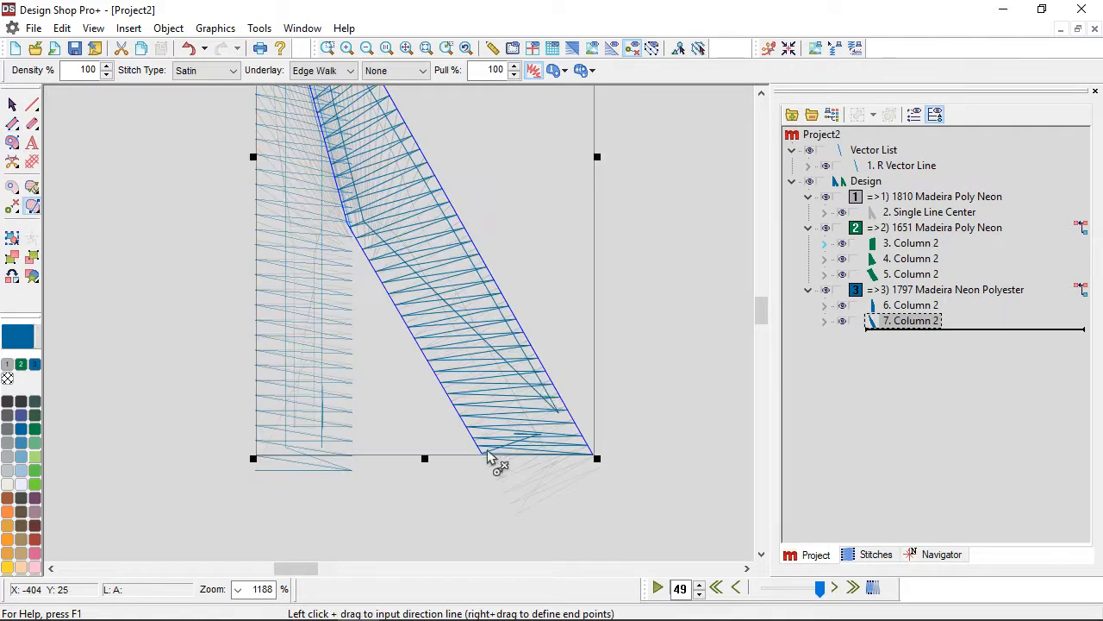
{"action": "left_click", "coordinate": [508, 298]}
{"action": "scroll", "coordinate": [513, 309], "scroll_direction": "up", "scroll_amount": 3}
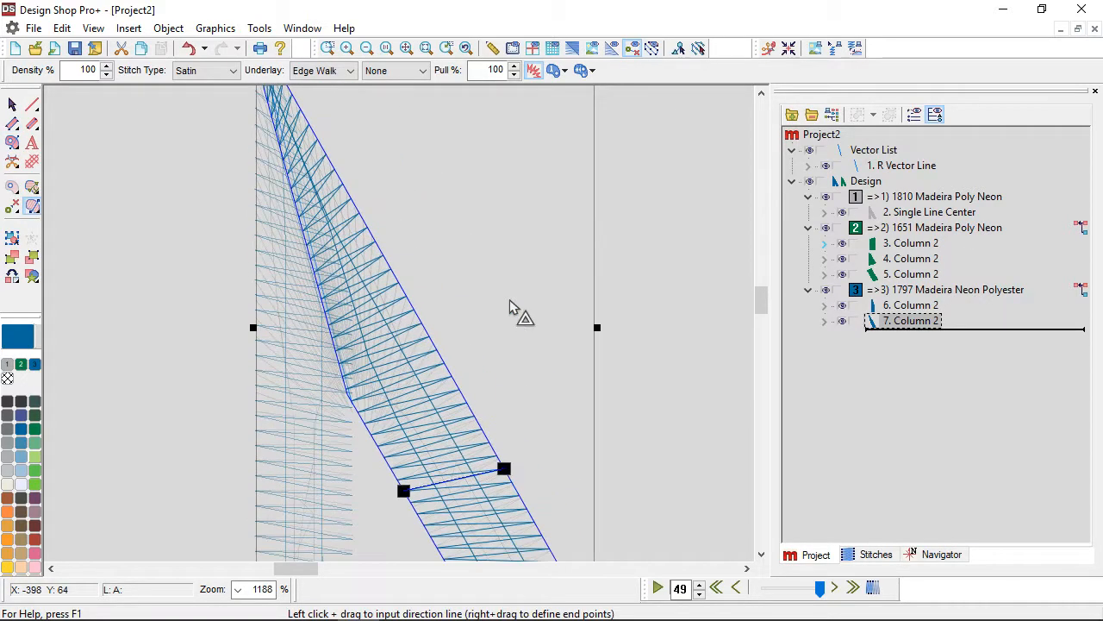
- Move the slanted column's start point from the tip to where the vertical column's stitching ends
{"action": "left_click", "coordinate": [12, 105]}
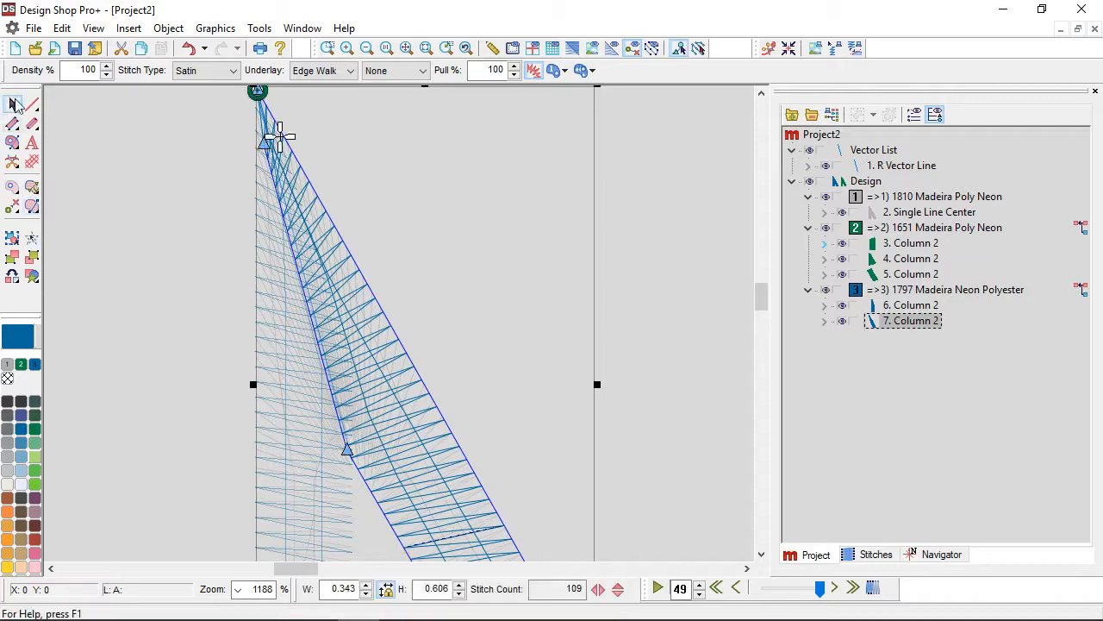
{"action": "left_click_drag", "start_coordinate": [274, 101], "coordinate": [281, 136]}
{"action": "scroll", "coordinate": [423, 310], "scroll_direction": "down", "scroll_amount": 4}
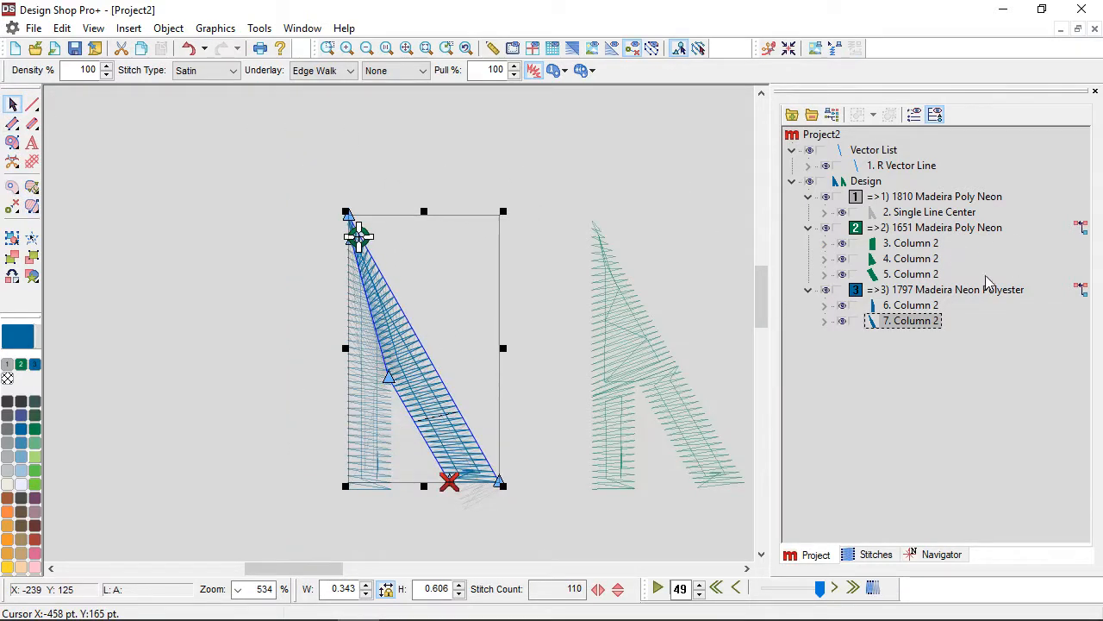
- Move both 1797 Madeira Neon Polyester columns horizontally to the left of the gray shape, deselect them, and show all versions in 3D
{"action": "left_click", "coordinate": [962, 292]}
{"action": "left_click_drag", "start_coordinate": [408, 437], "coordinate": [202, 438]}
{"action": "left_click", "coordinate": [184, 169]}
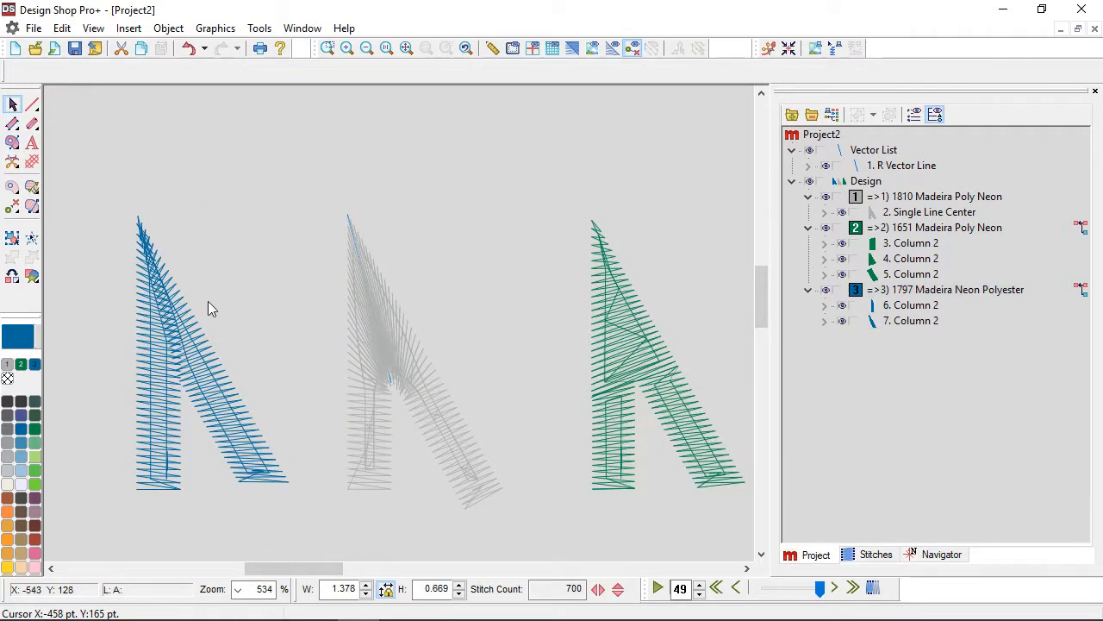
{"action": "left_click", "coordinate": [573, 49]}
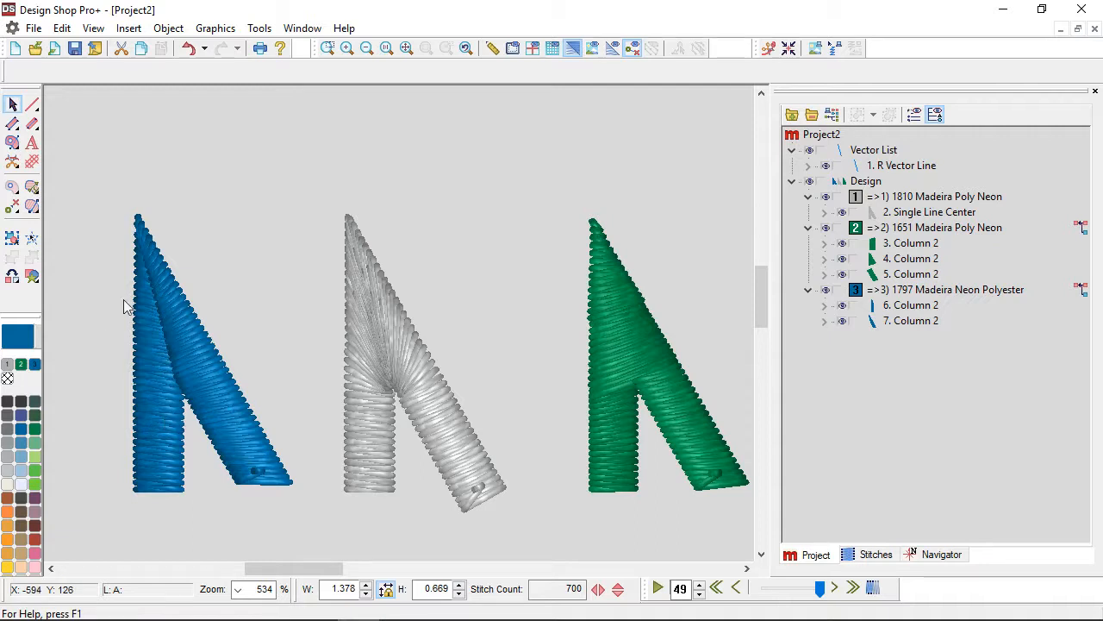
- Digitize a straight rectangular column over the gray shape's vertical leg, extending past the inner corner, with a horizontal stitch direction
{"action": "left_click", "coordinate": [12, 126]}
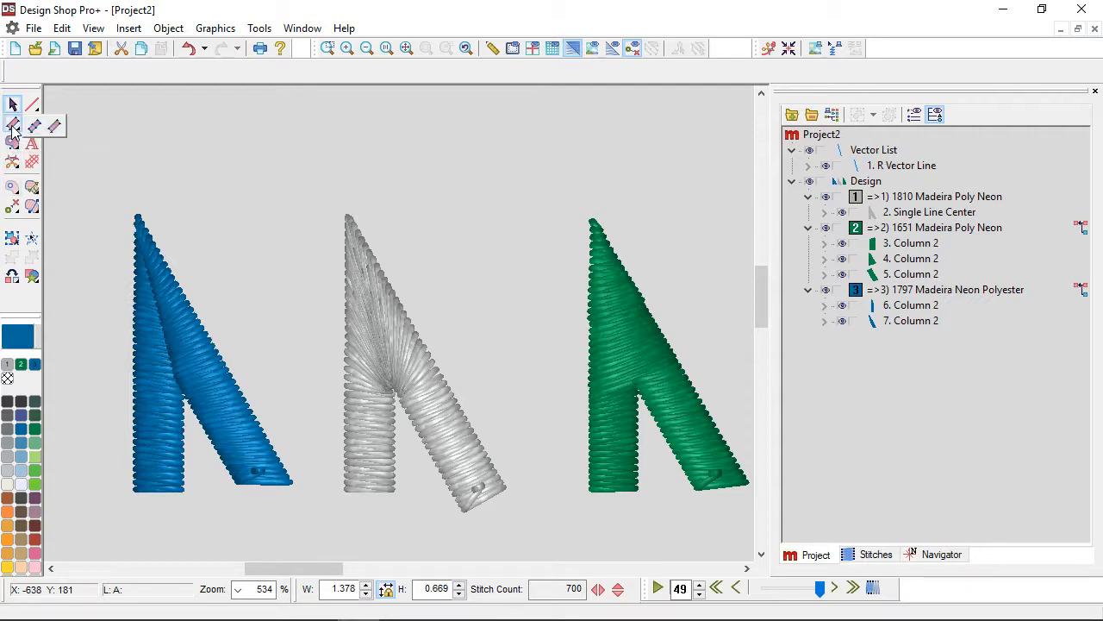
{"action": "left_click", "coordinate": [56, 129]}
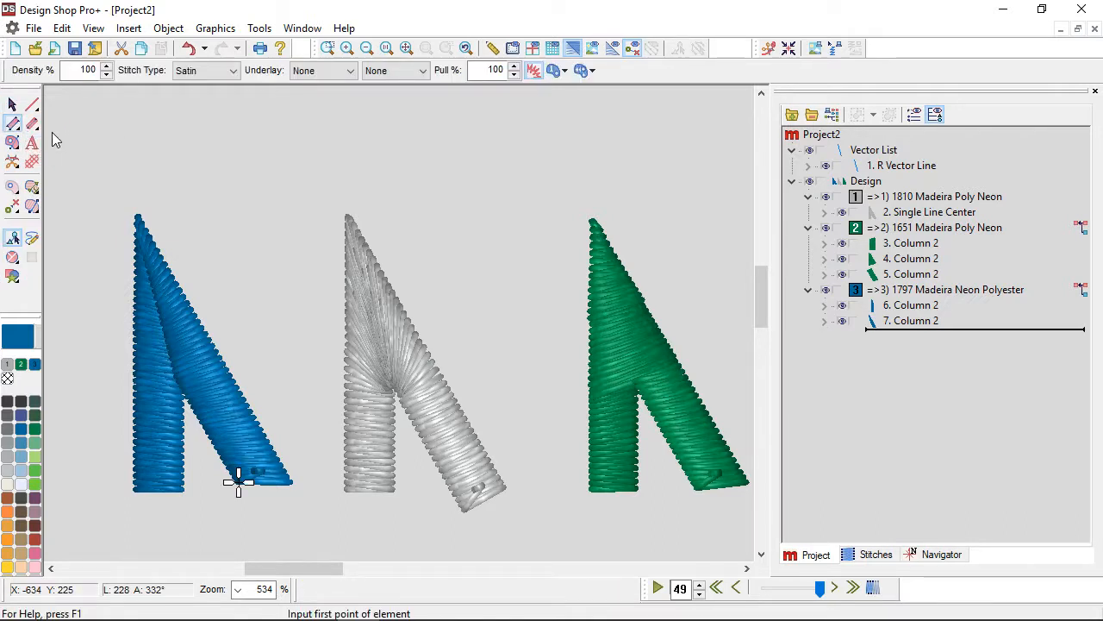
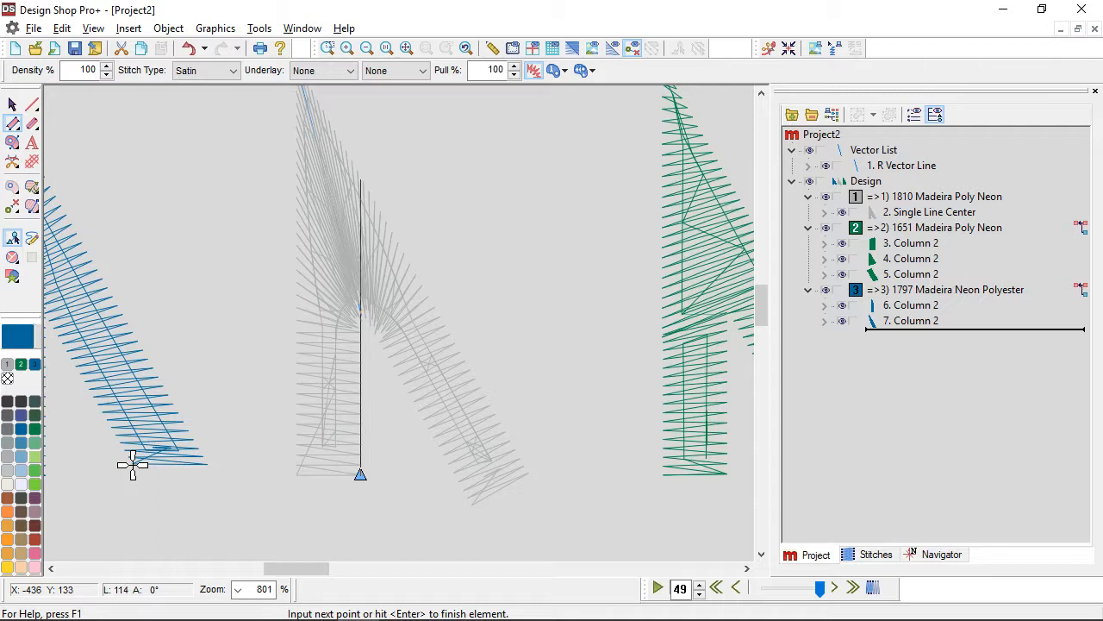
{"action": "left_click", "coordinate": [361, 175]}
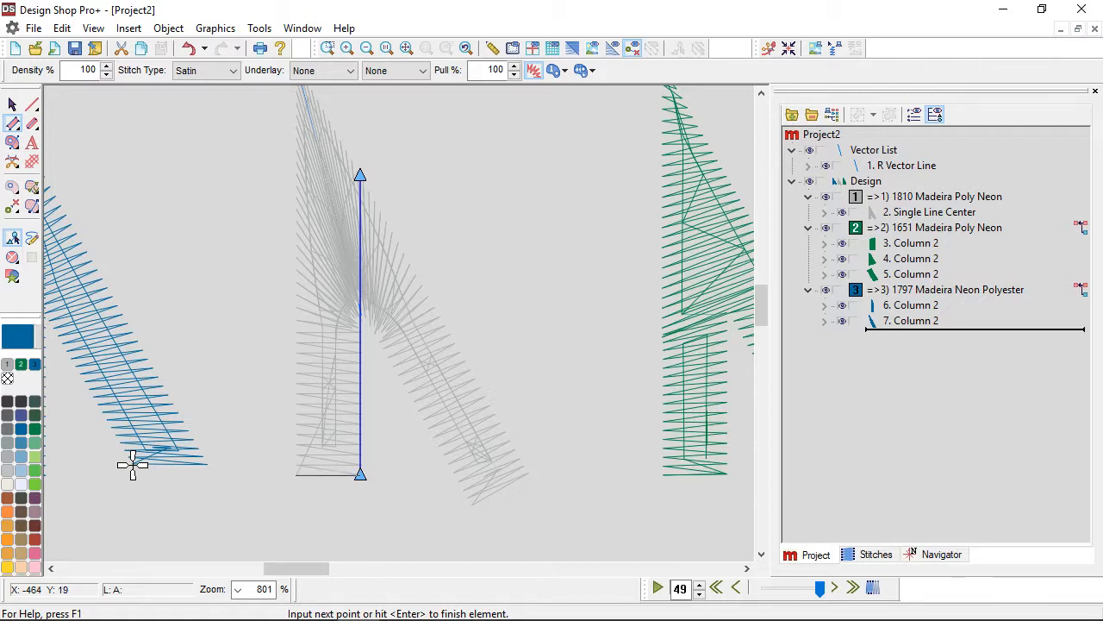
{"action": "left_click", "coordinate": [295, 475]}
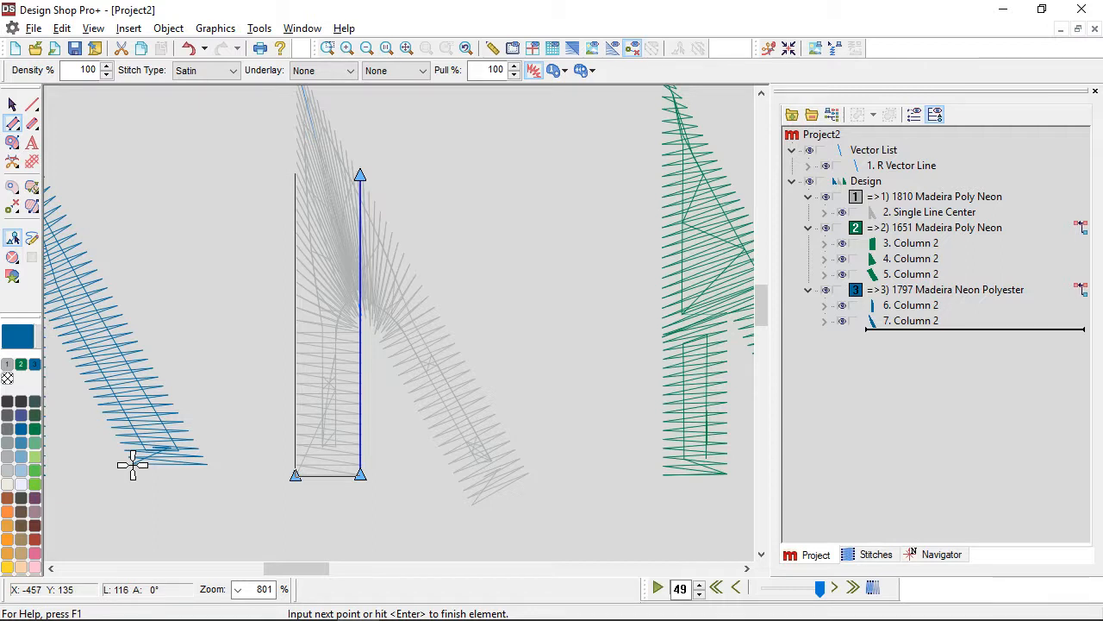
{"action": "left_click", "coordinate": [295, 173]}
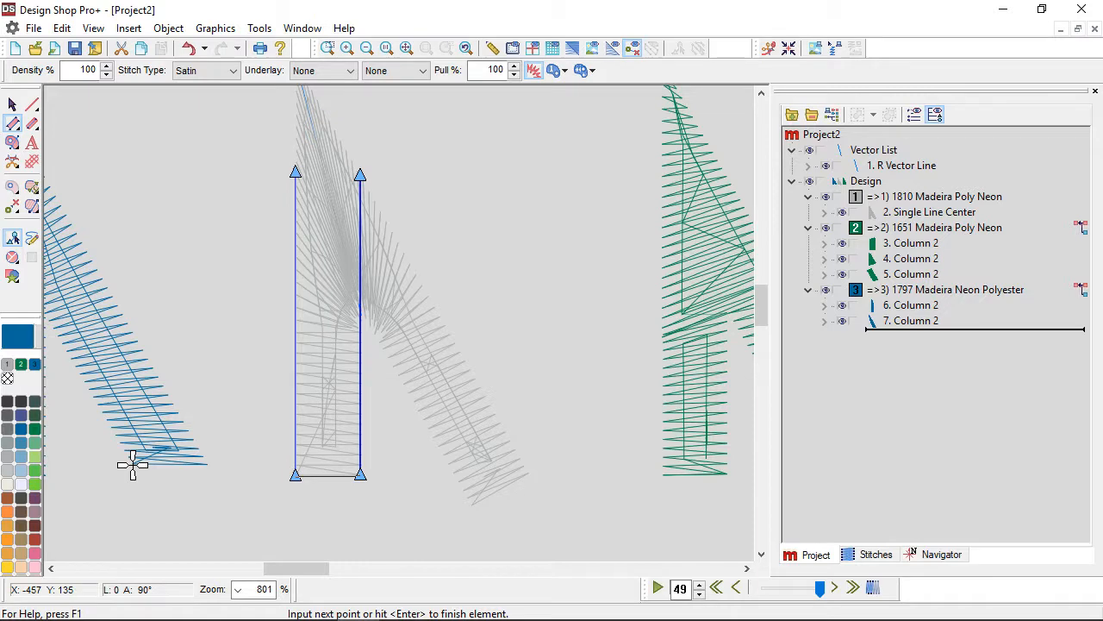
{"action": "key", "text": "Return"}
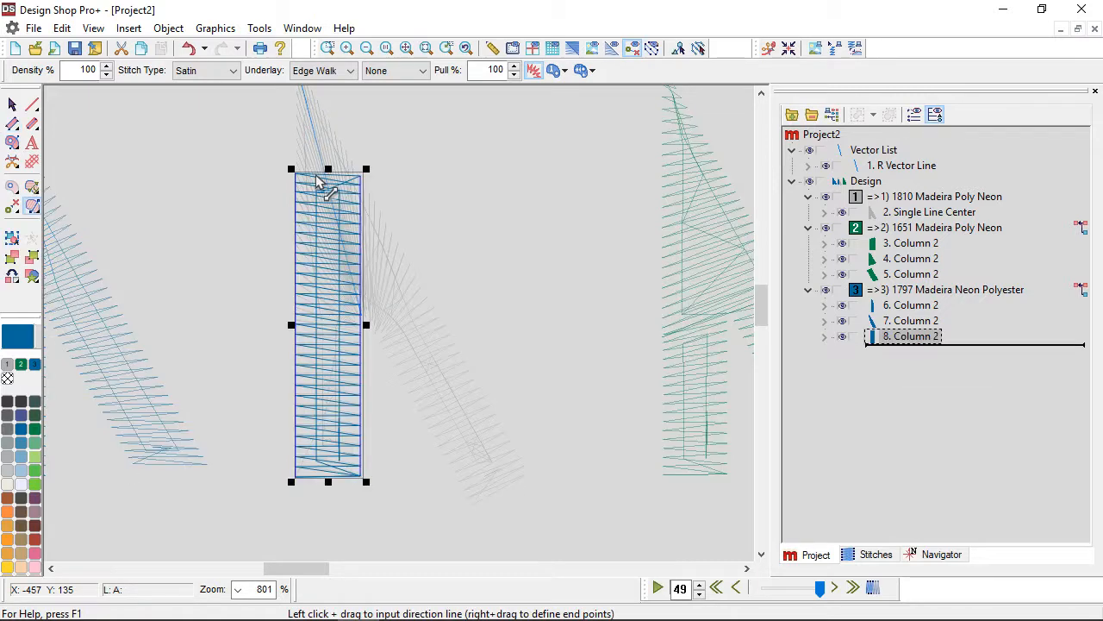
{"action": "left_click", "coordinate": [361, 341]}
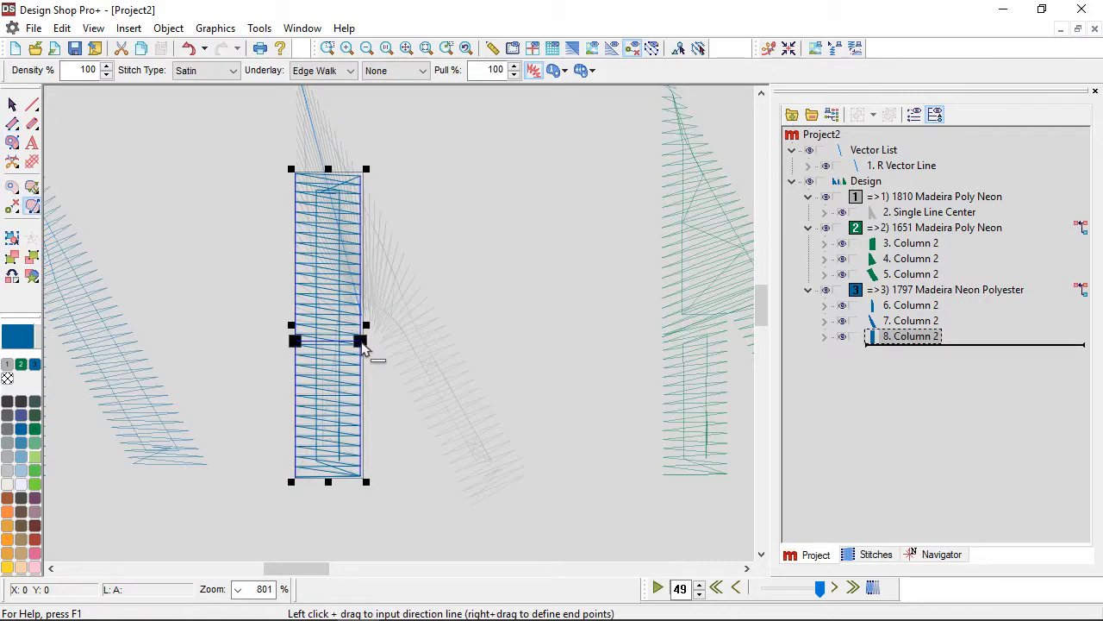
- Digitize a second column down the slanted leg, starting at the vertical column's upper end and overlapping it, with a stitch direction across it
{"action": "left_click", "coordinate": [12, 123]}
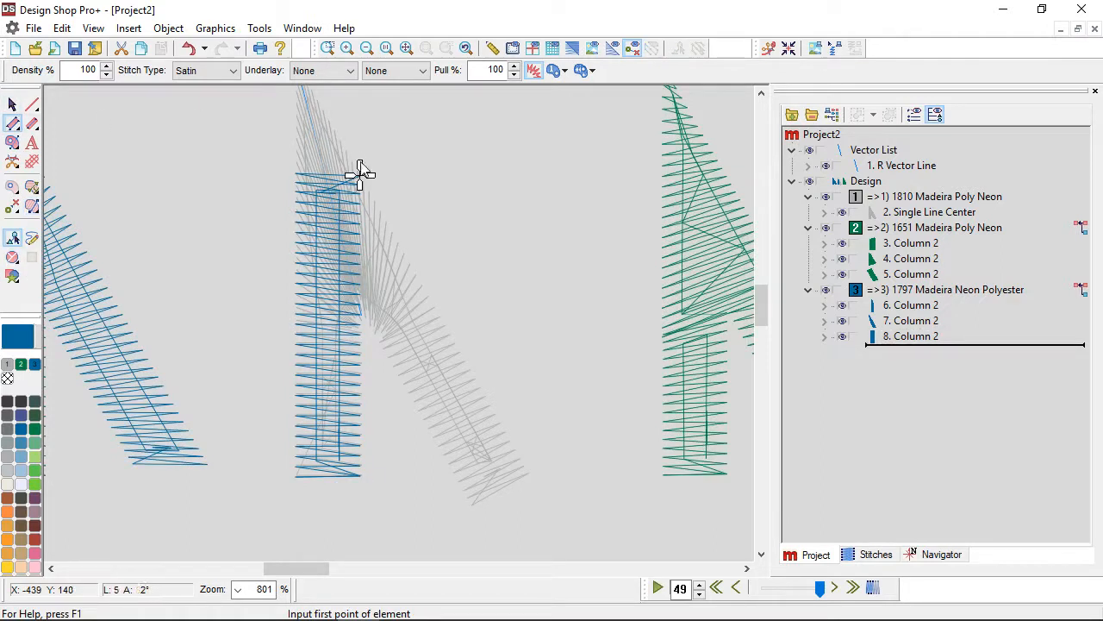
{"action": "left_click", "coordinate": [361, 176]}
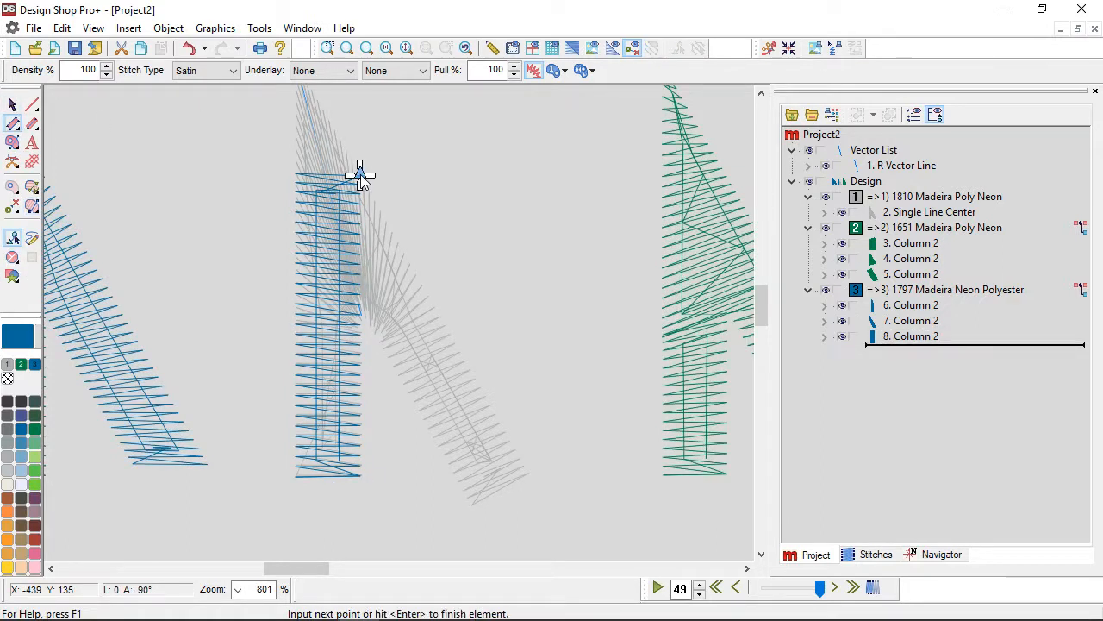
{"action": "left_click", "coordinate": [530, 473]}
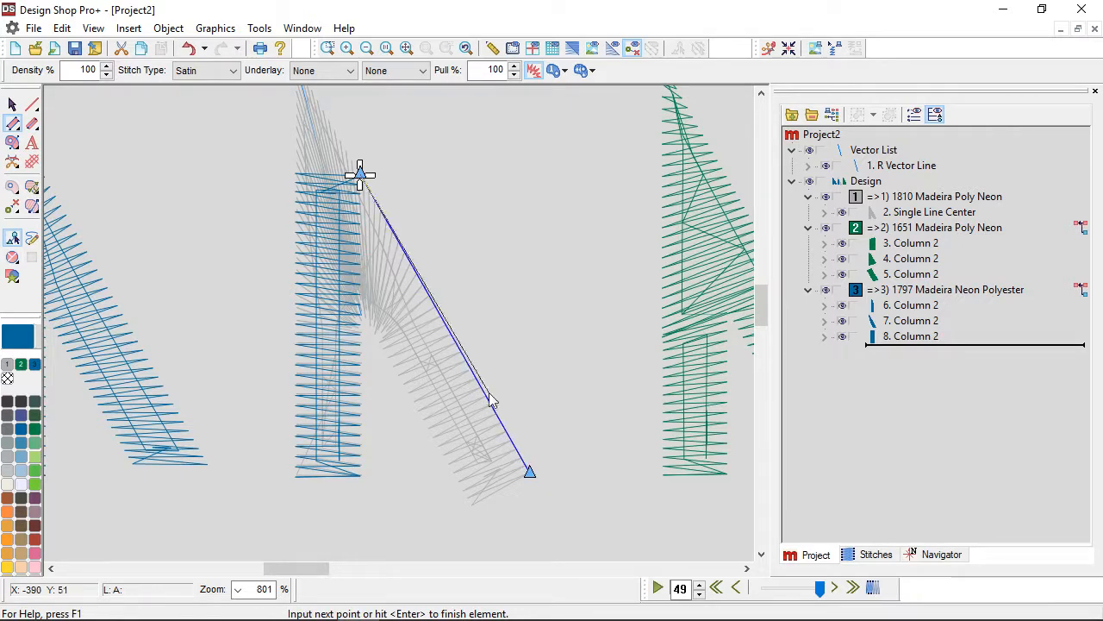
{"action": "left_click", "coordinate": [305, 209]}
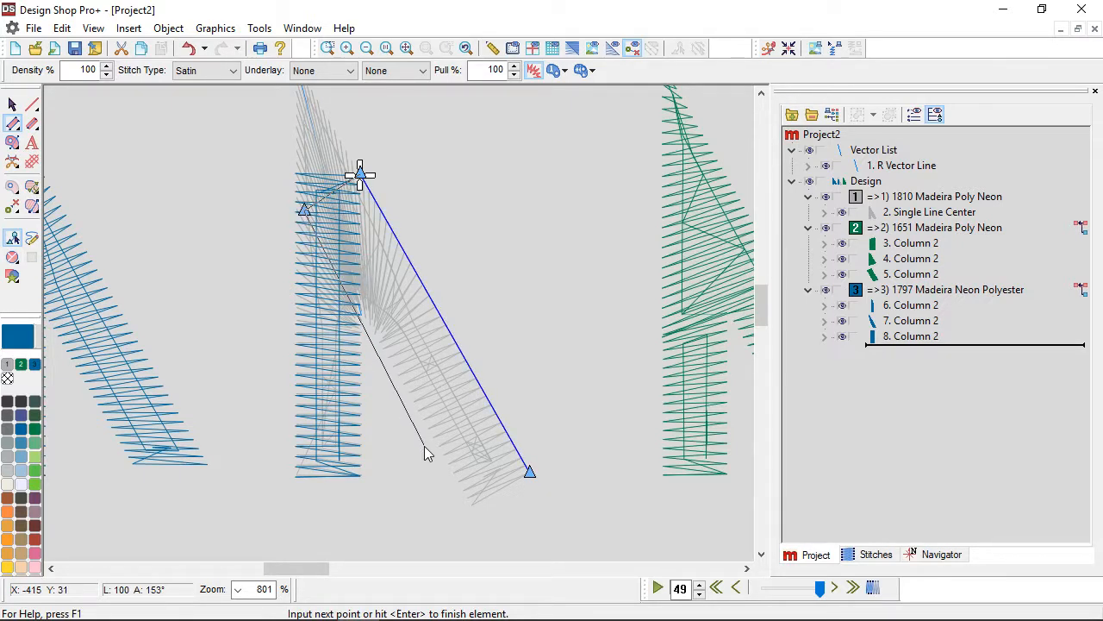
{"action": "left_click", "coordinate": [464, 490]}
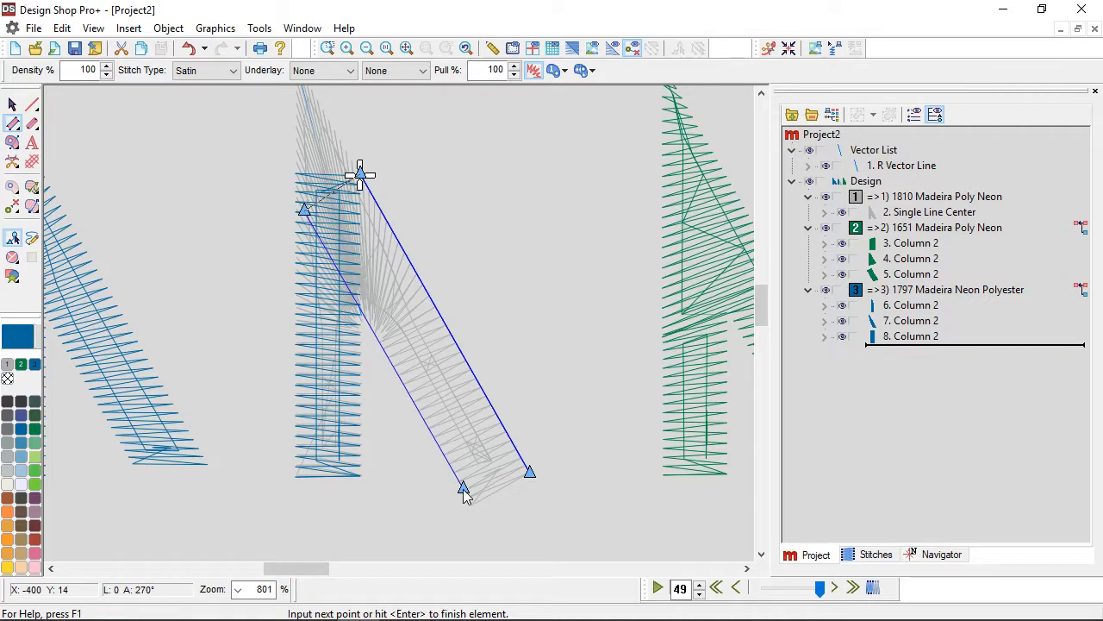
{"action": "key", "text": "Return"}
{"action": "left_click_drag", "start_coordinate": [447, 326], "coordinate": [385, 352]}
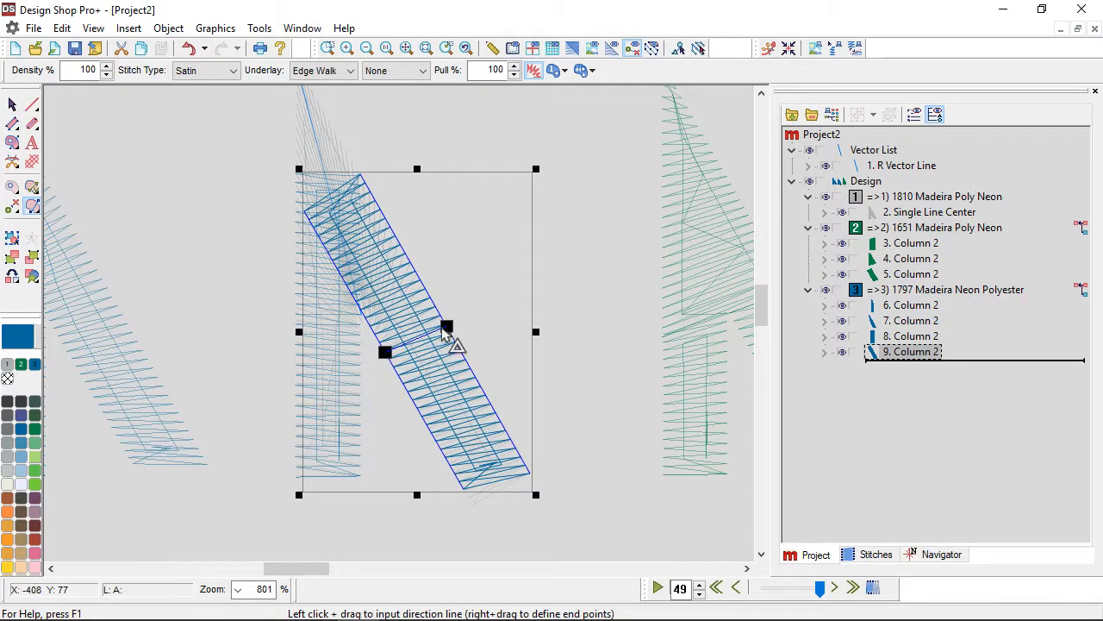
- Set the top stitching of both new overlapping columns to Zig Zag and turn off auto-density
{"action": "left_click", "coordinate": [12, 104]}
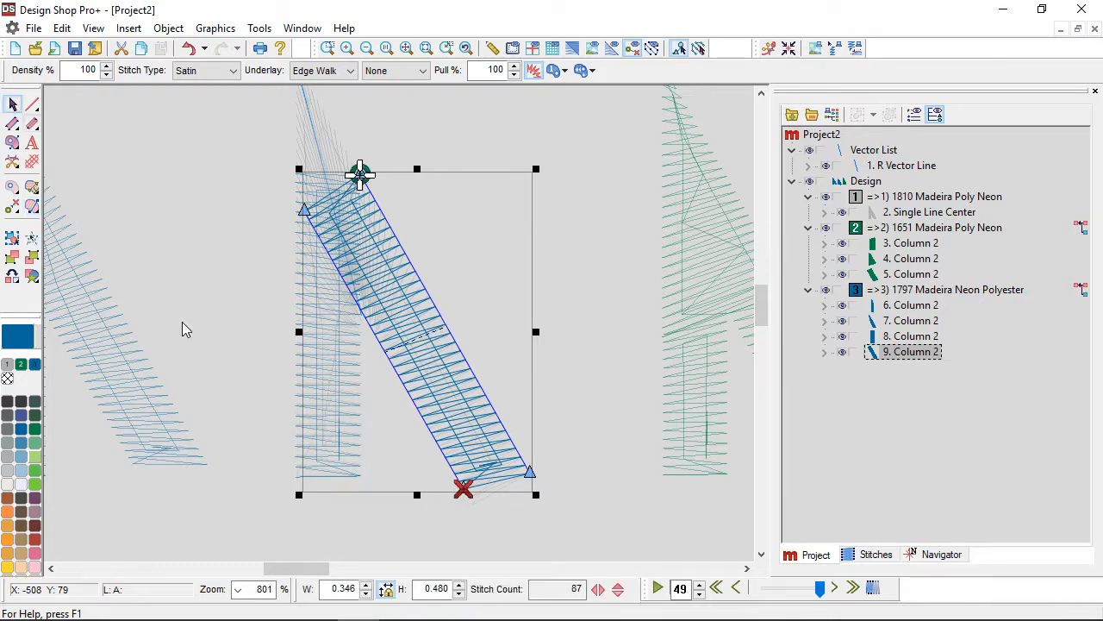
{"action": "left_click", "coordinate": [343, 414], "text": "ctrl"}
{"action": "right_click", "coordinate": [373, 288]}
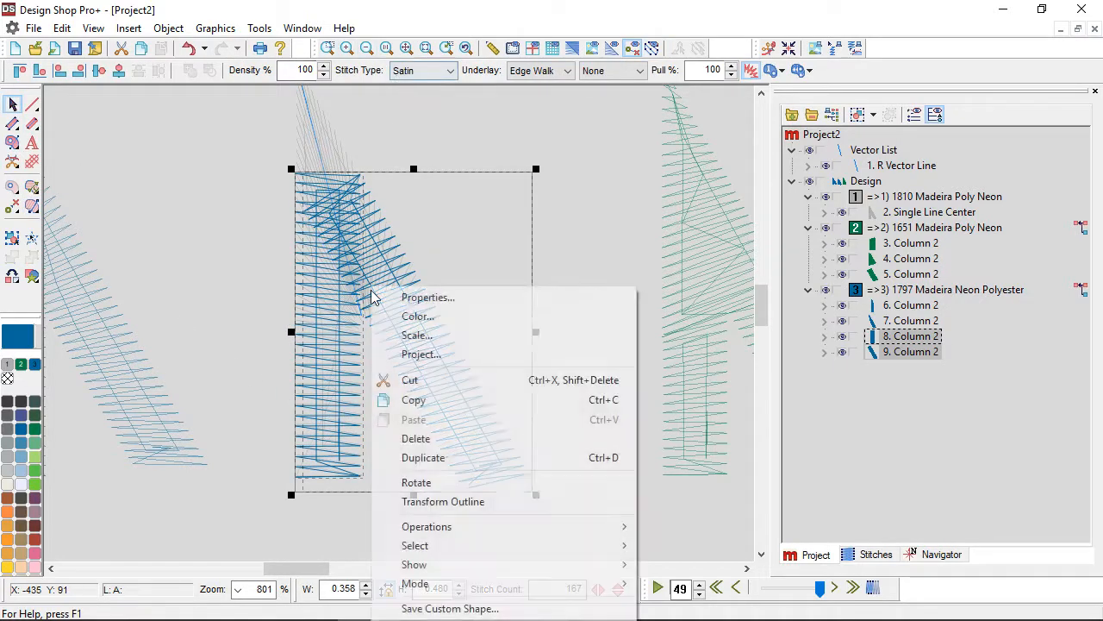
{"action": "left_click", "coordinate": [417, 303]}
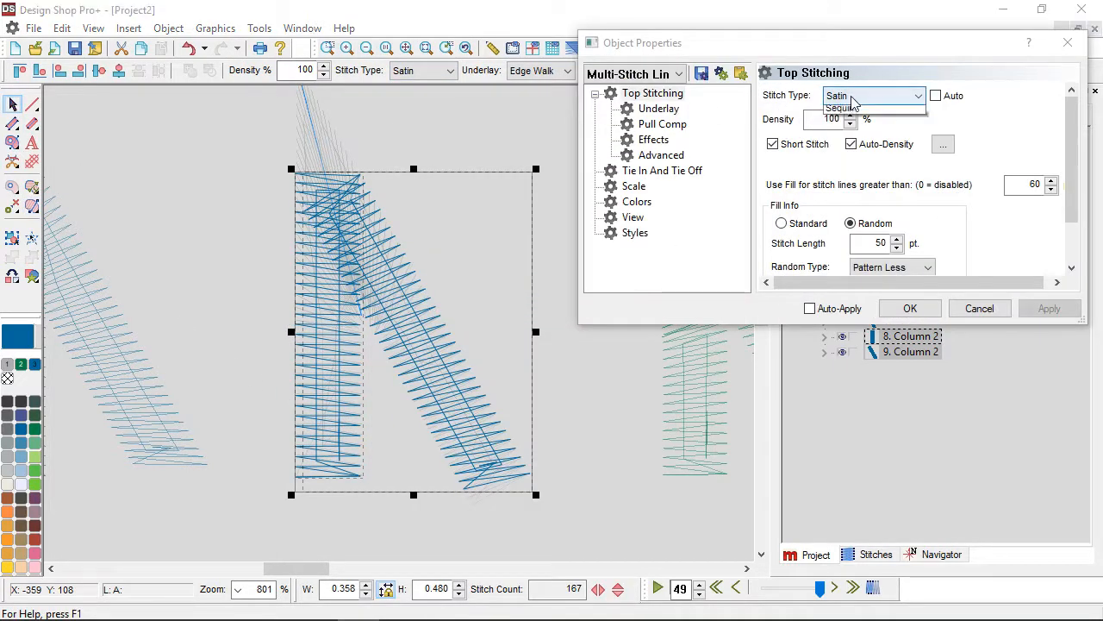
{"action": "left_click", "coordinate": [917, 95]}
{"action": "left_click", "coordinate": [845, 136]}
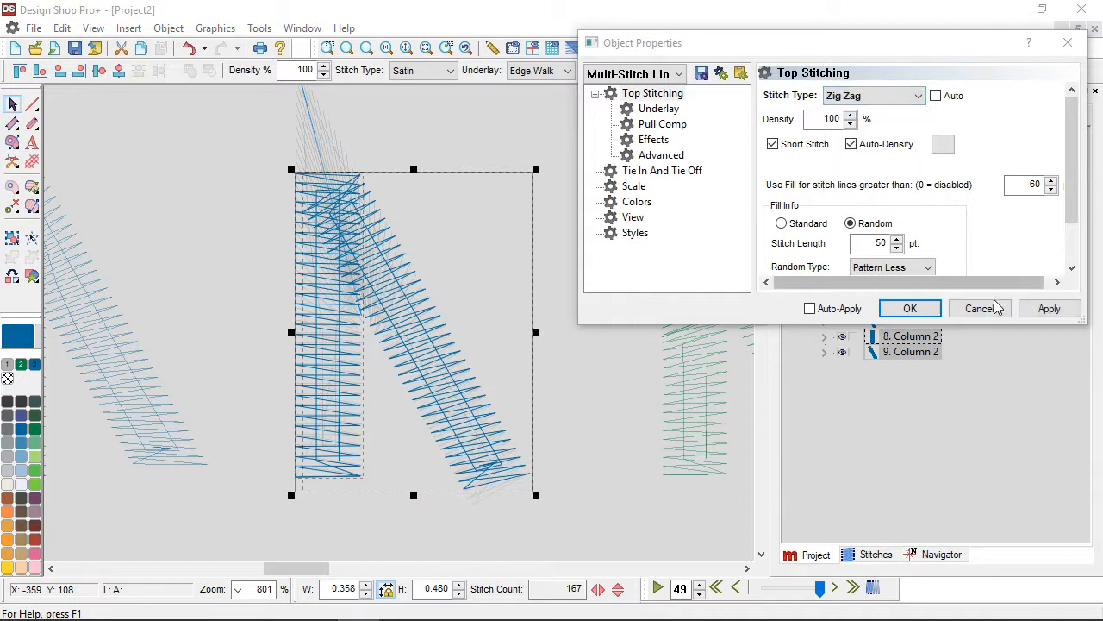
{"action": "left_click", "coordinate": [851, 145]}
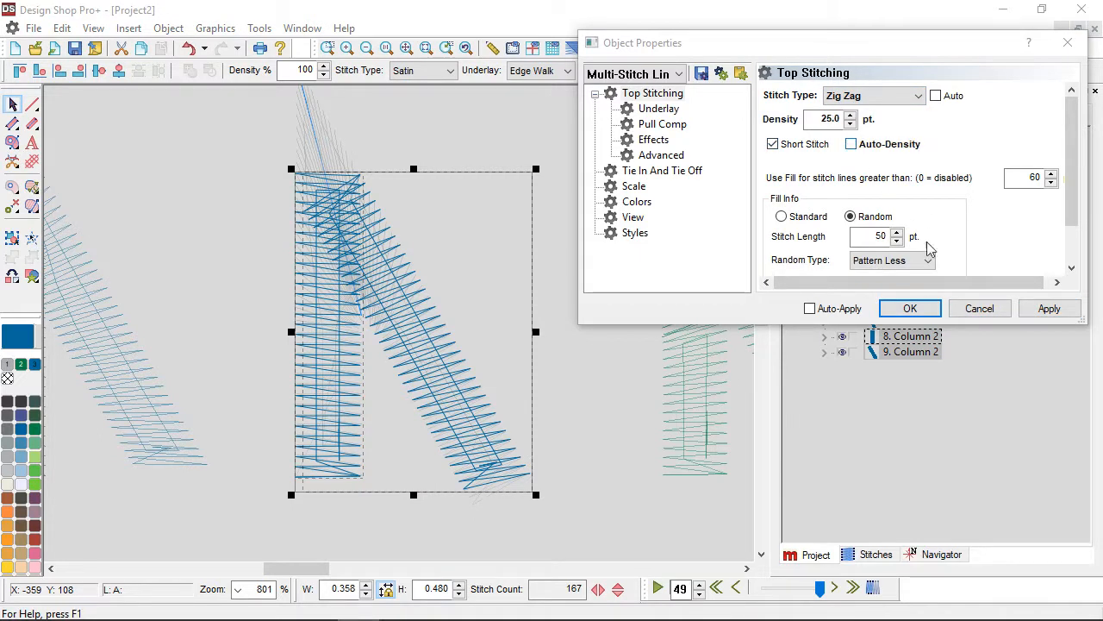
{"action": "left_click", "coordinate": [1030, 308]}
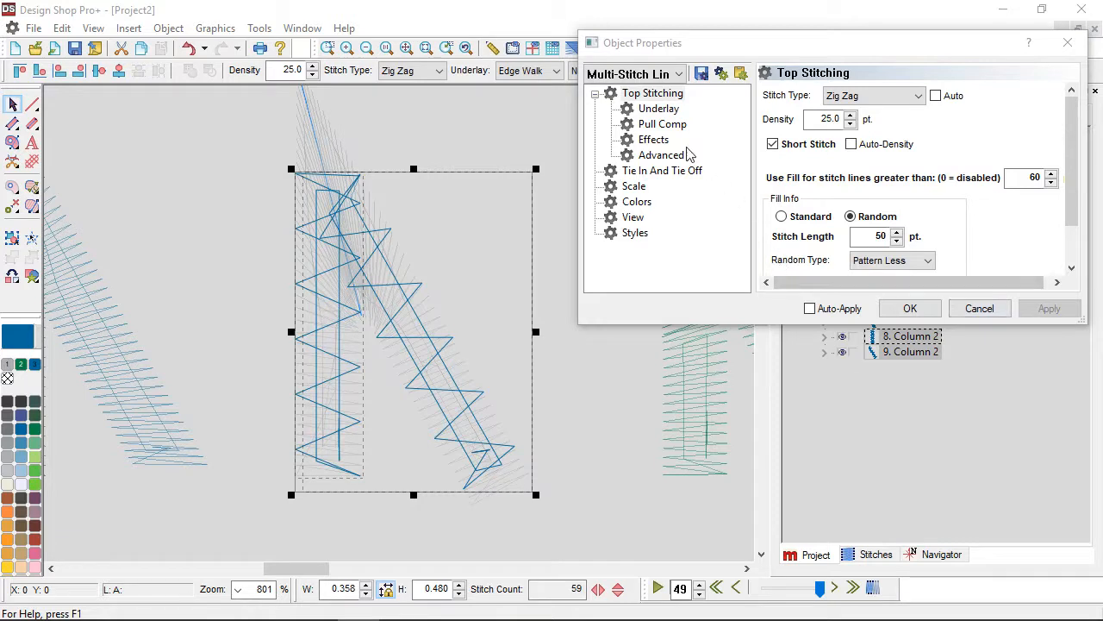
- Disable auto-underlay for both zigzag columns and set their primary underlay to None
{"action": "left_click", "coordinate": [655, 109]}
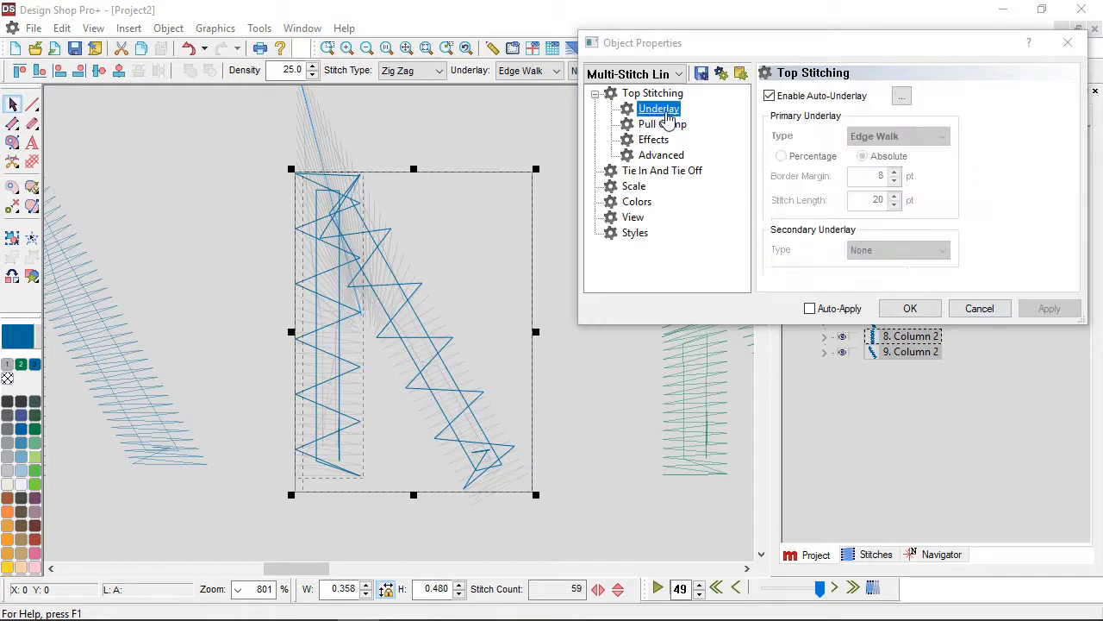
{"action": "left_click", "coordinate": [768, 96]}
{"action": "left_click", "coordinate": [871, 130]}
{"action": "left_click", "coordinate": [862, 147]}
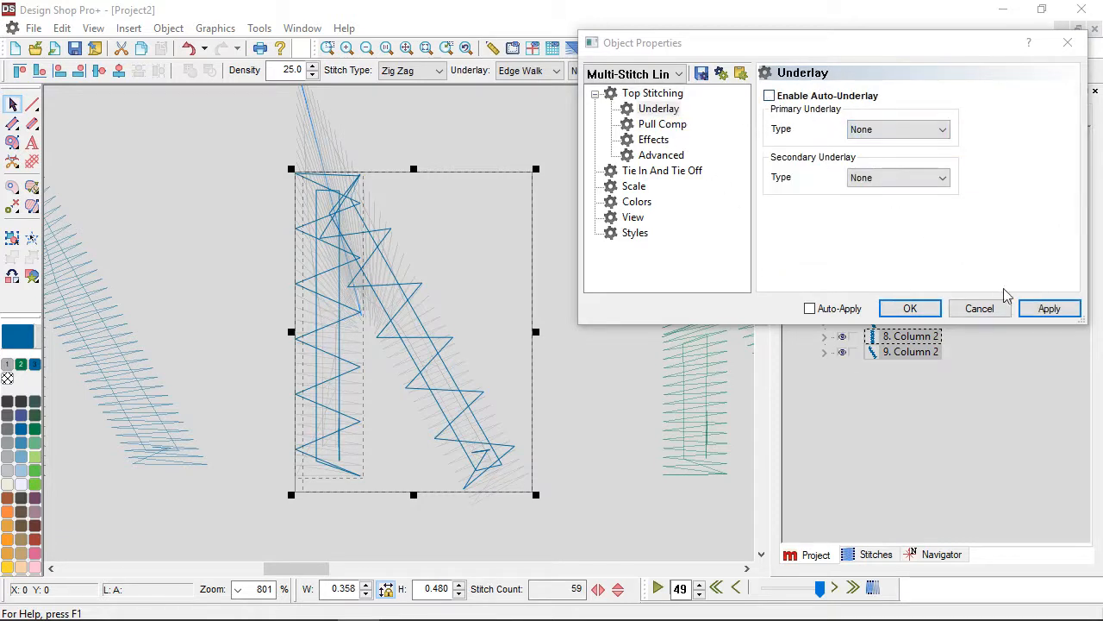
{"action": "left_click", "coordinate": [1050, 308]}
{"action": "left_click", "coordinate": [933, 313]}
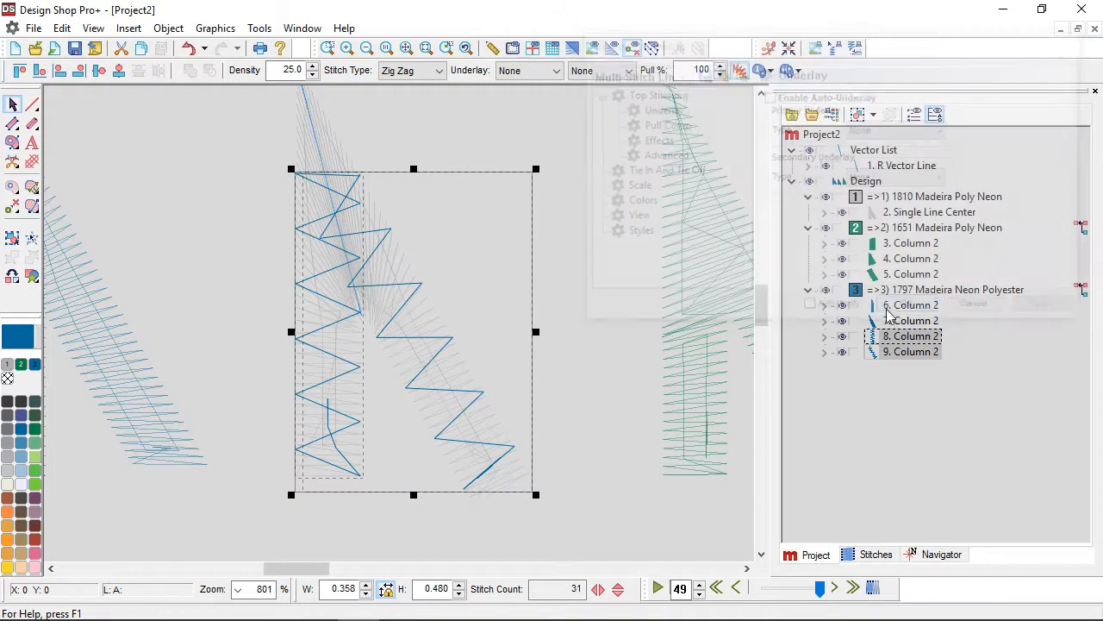
- Move both zigzag columns to the left of the blue version, set their density to 17, and deselect them
{"action": "scroll", "coordinate": [444, 346], "scroll_direction": "down", "scroll_amount": 2}
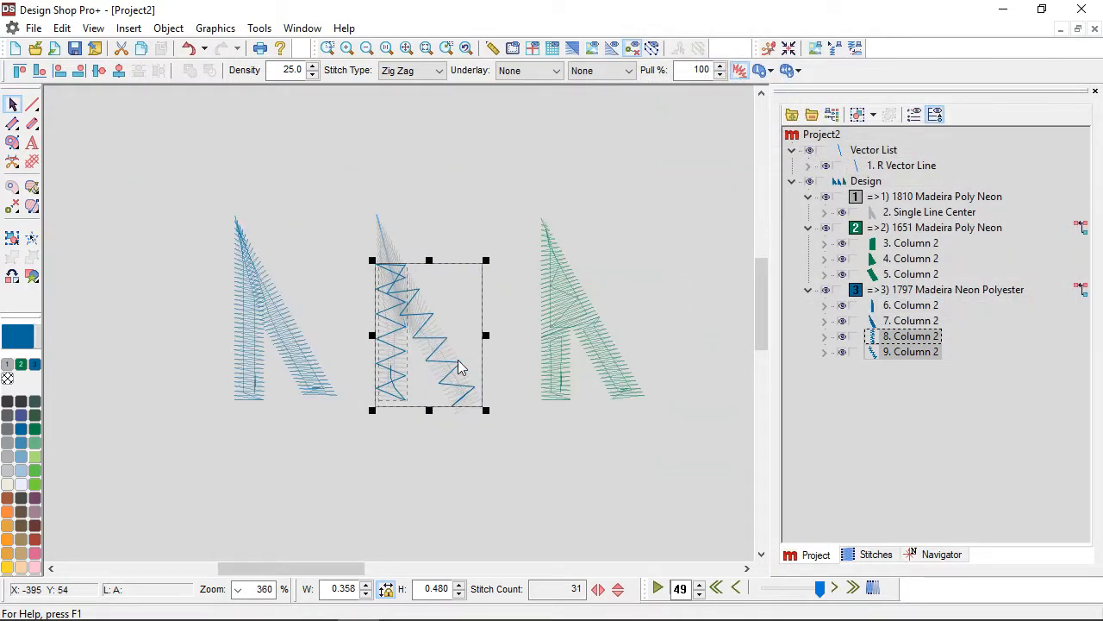
{"action": "left_click_drag", "start_coordinate": [457, 366], "coordinate": [172, 361]}
{"action": "double_click", "coordinate": [292, 70]}
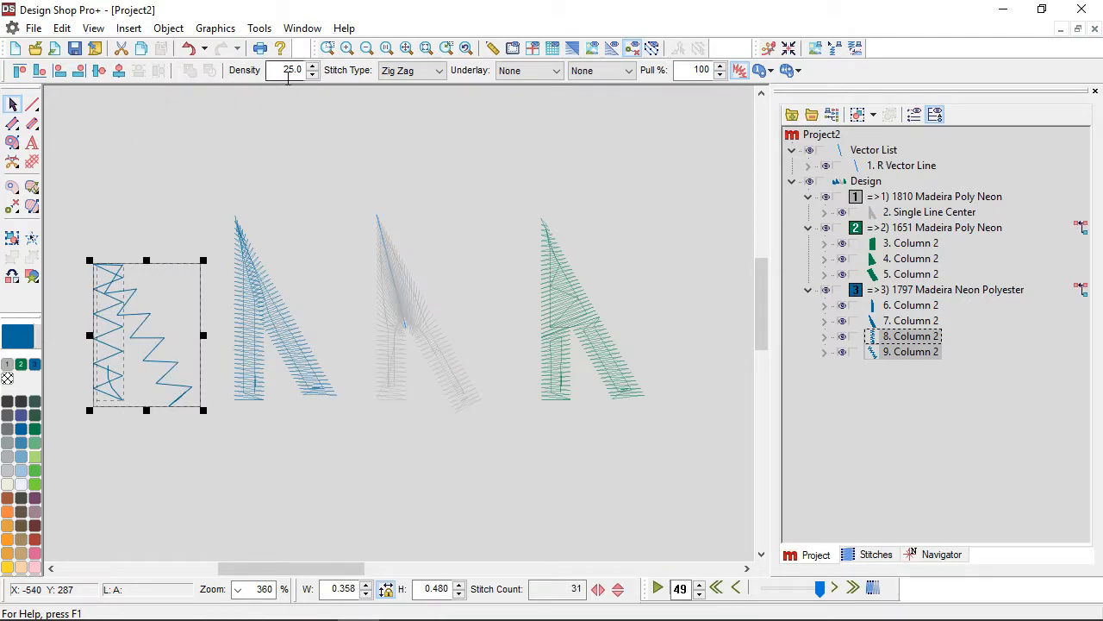
{"action": "type", "text": "17"}
{"action": "key", "text": "Return"}
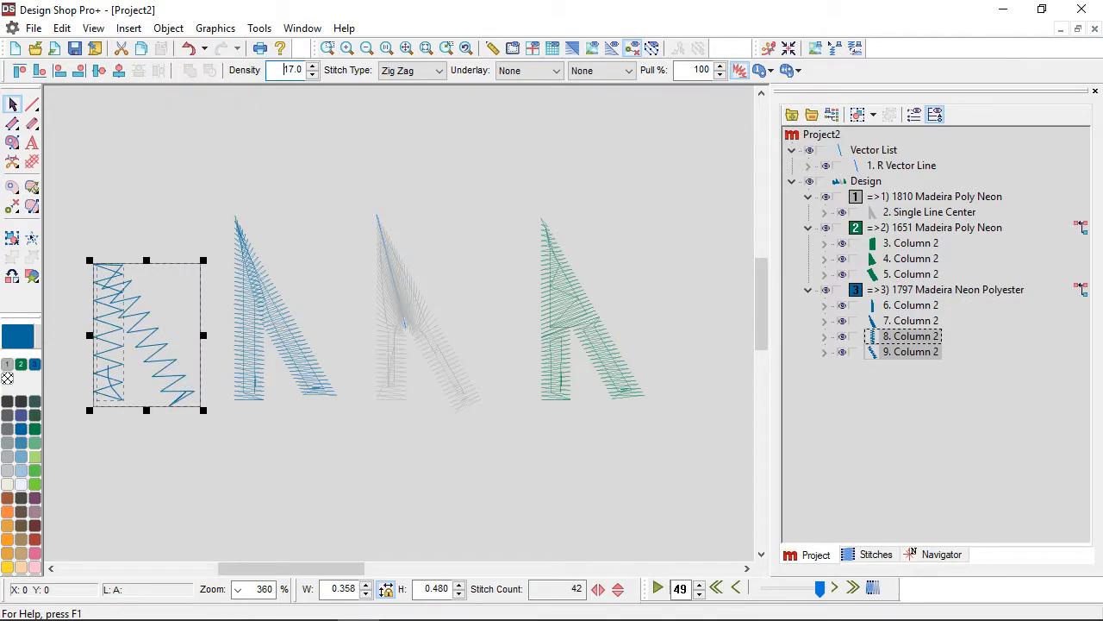
{"action": "left_click", "coordinate": [199, 196]}
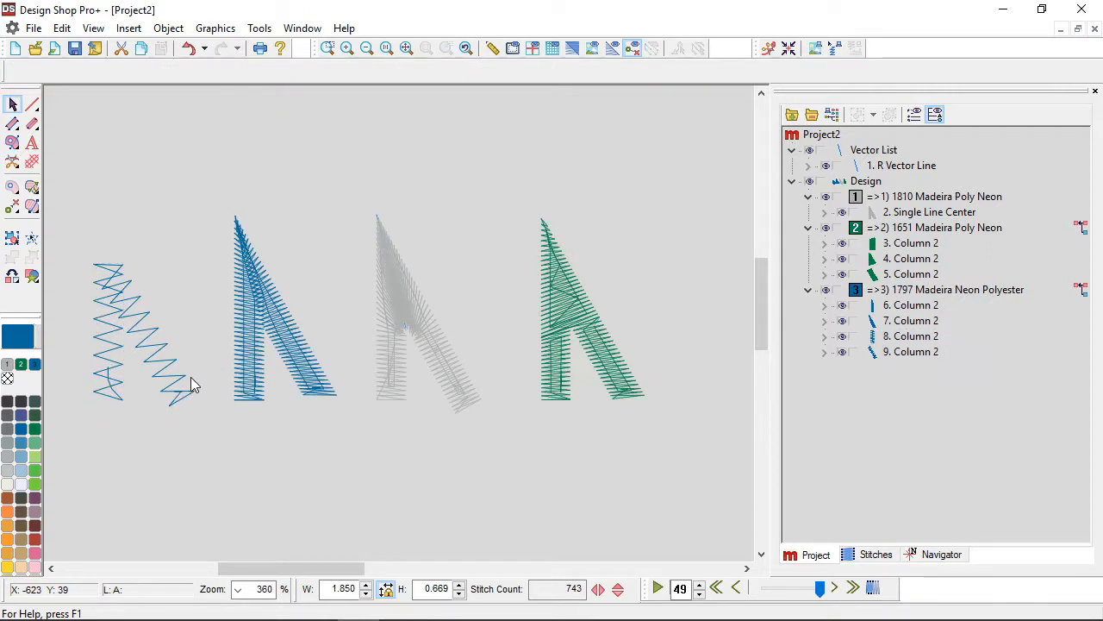
- Recolor both zigzag columns with the purple thread 1719 Madeira Poly Neon and deselect them
{"action": "left_click", "coordinate": [929, 336]}
{"action": "left_click", "coordinate": [928, 352], "text": "shift"}
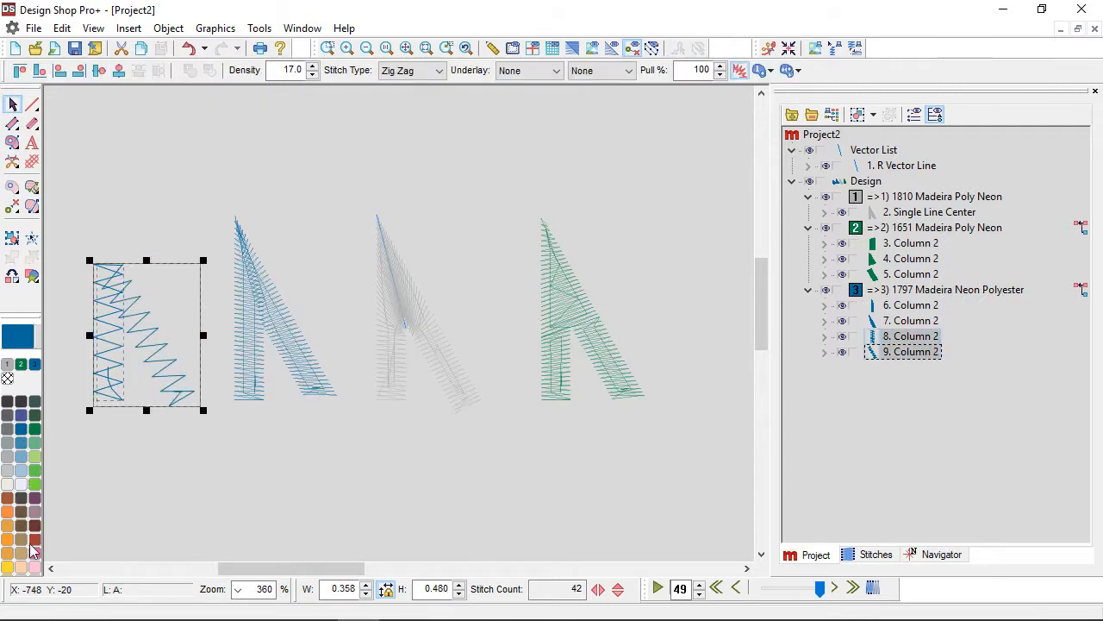
{"action": "left_click", "coordinate": [35, 507]}
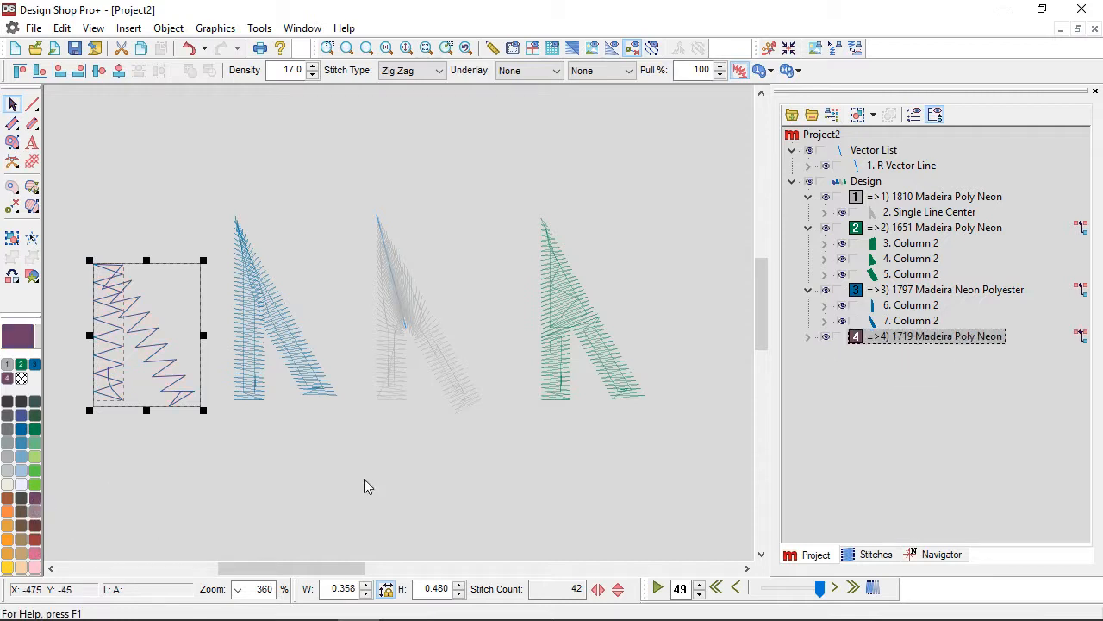
{"action": "left_click", "coordinate": [368, 505]}
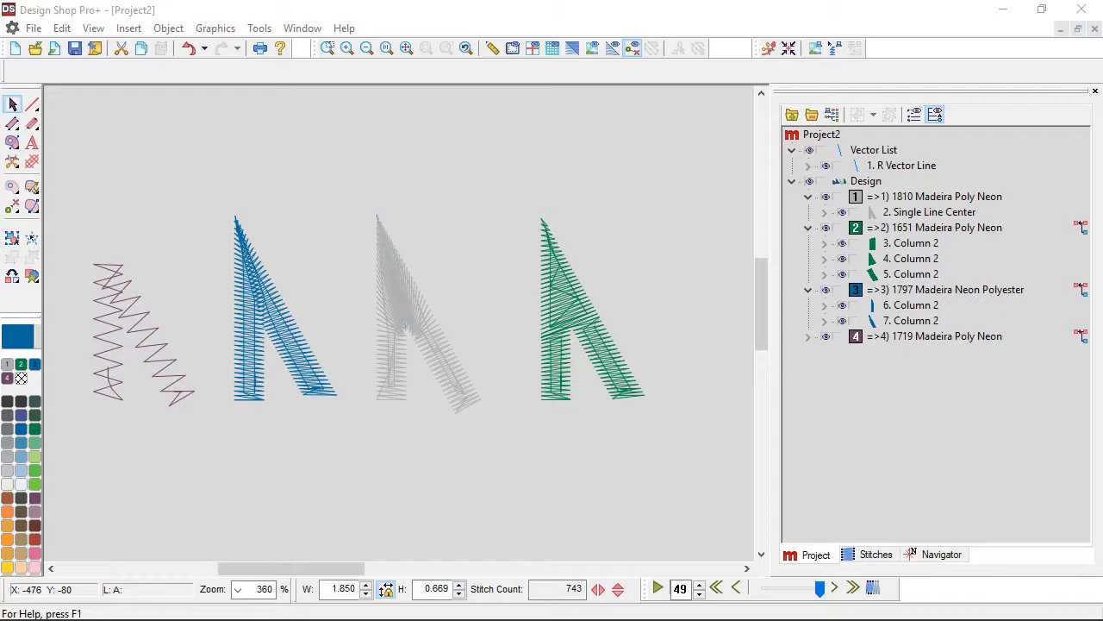
{"action": "left_click_drag", "start_coordinate": [515, 159], "coordinate": [495, 200]}
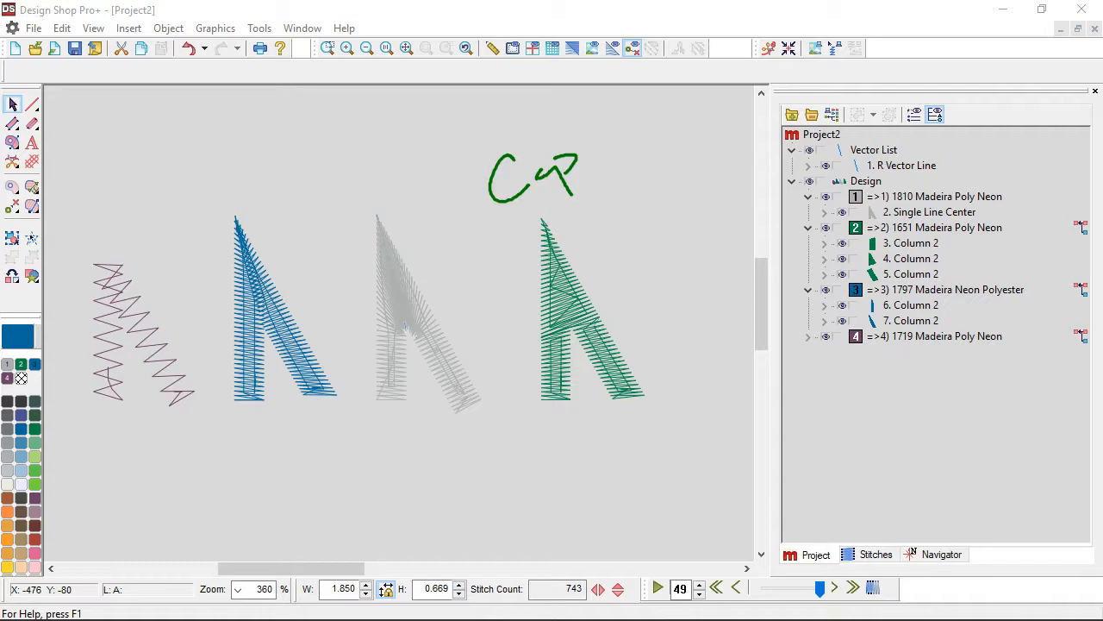
{"action": "left_click_drag", "start_coordinate": [225, 184], "coordinate": [263, 173]}
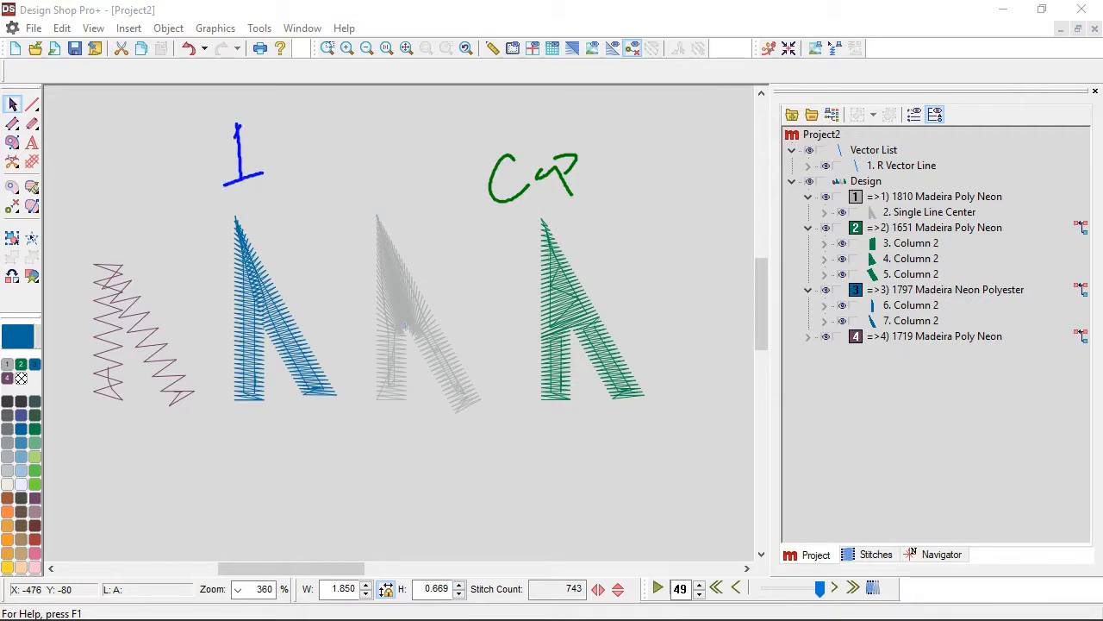
{"action": "mouse_move", "coordinate": [81, 179]}
{"action": "left_mouse_down"}
{"action": "mouse_move", "coordinate": [121, 180]}
{"action": "mouse_move", "coordinate": [98, 221]}
{"action": "mouse_move", "coordinate": [156, 228]}
{"action": "left_mouse_up"}
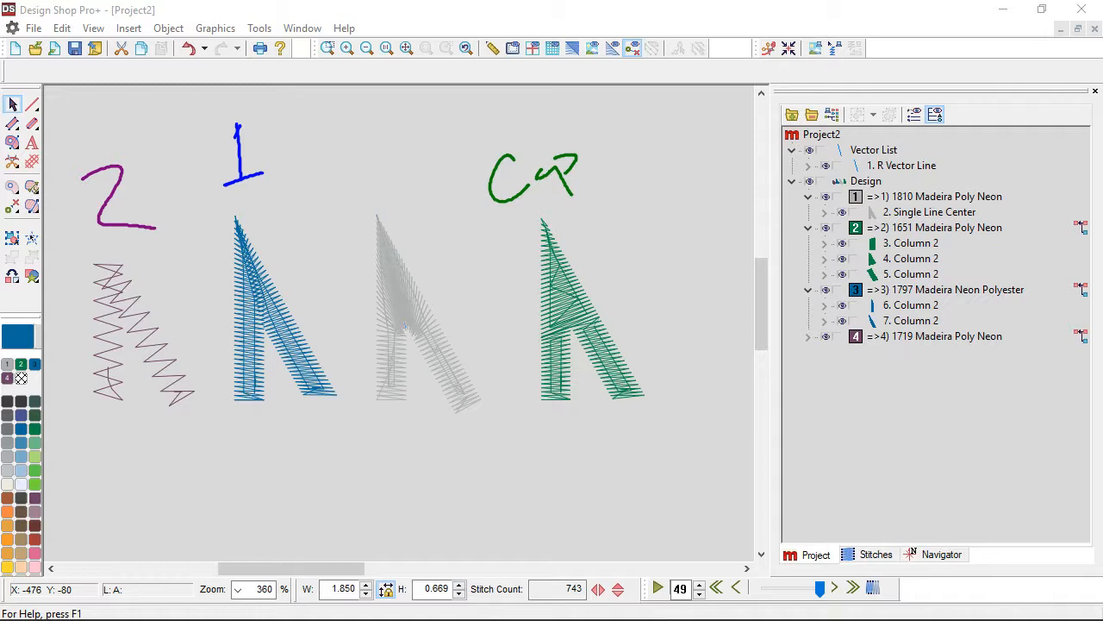
- Duplicate the gray single-line shape three times and line the copies up in a row below the existing versions
{"action": "left_click", "coordinate": [399, 283]}
{"action": "key", "text": "ctrl+d"}
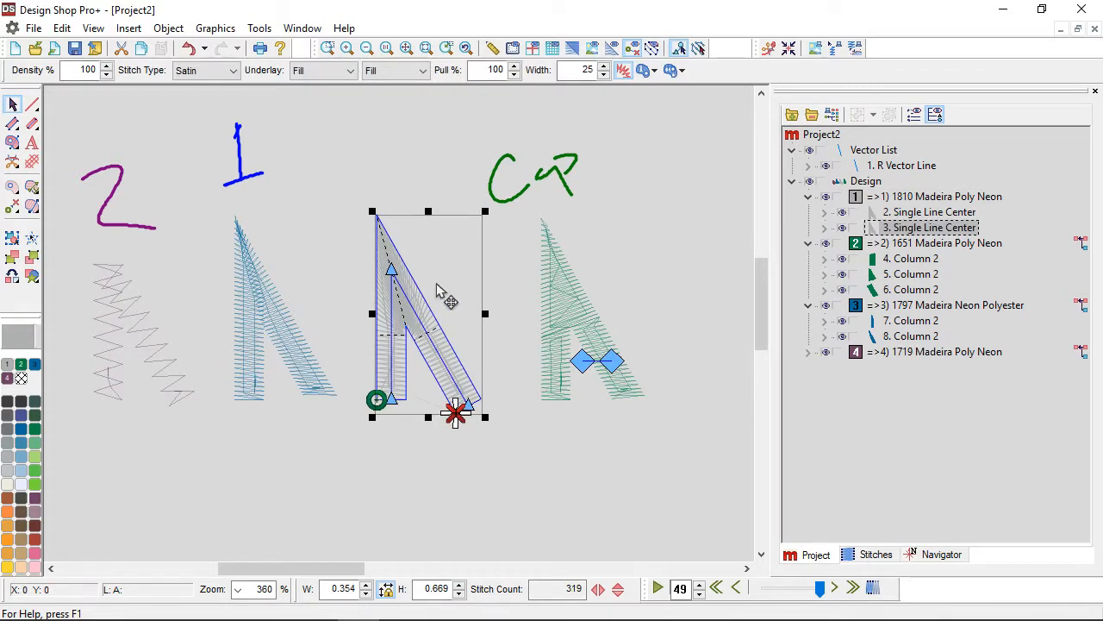
{"action": "left_click_drag", "start_coordinate": [437, 287], "coordinate": [171, 462]}
{"action": "key", "text": "ctrl+d"}
{"action": "key", "text": "ctrl+d"}
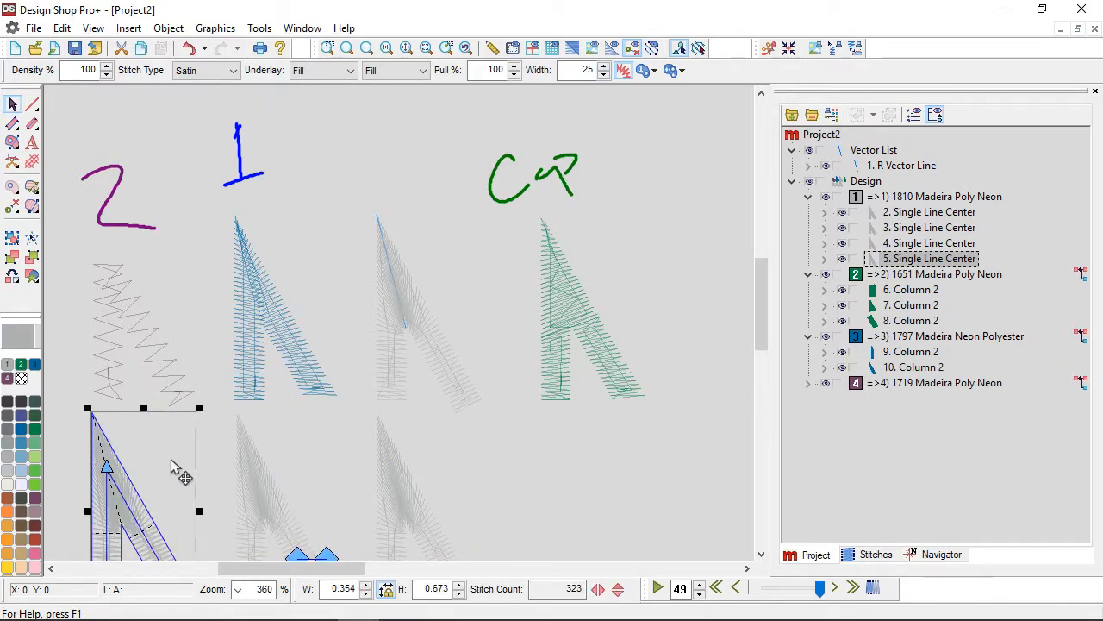
- Duplicate the gray single-line shape, place the copy below the green capped version, and recolor it with the green thread 1651 Madeira Poly Neon
{"action": "left_click", "coordinate": [290, 504]}
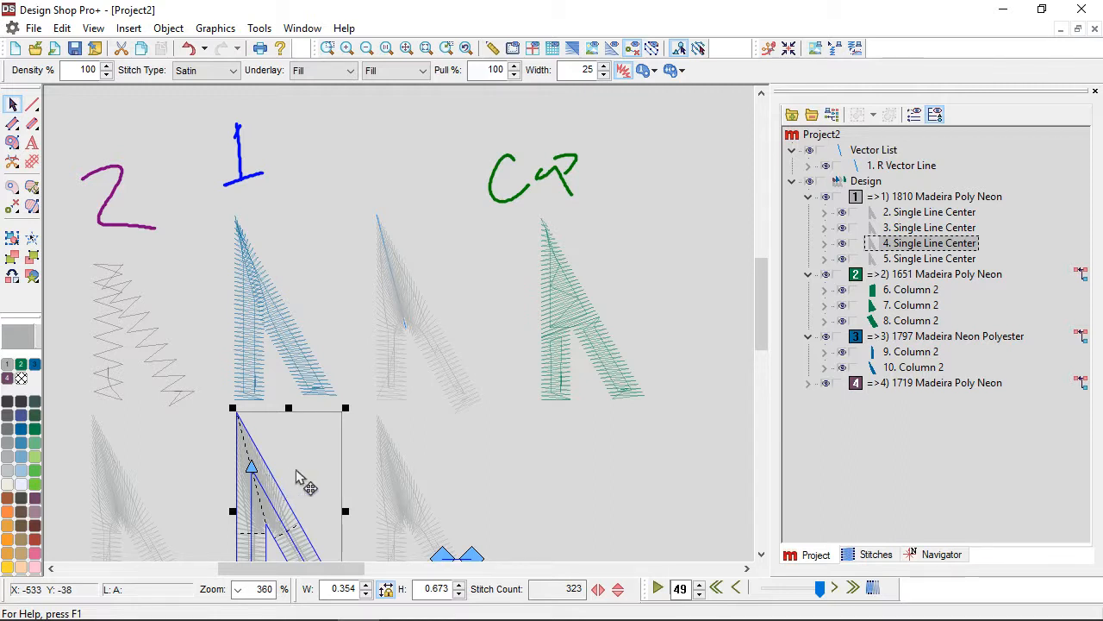
{"action": "key", "text": "ctrl+v"}
{"action": "left_click_drag", "start_coordinate": [295, 469], "coordinate": [607, 470]}
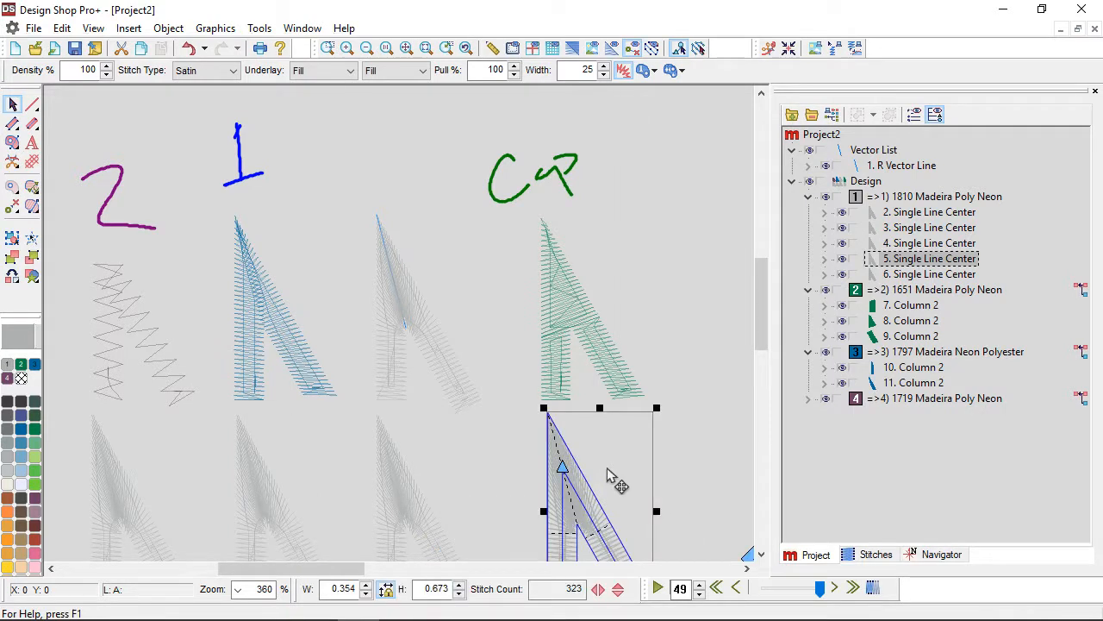
{"action": "left_click", "coordinate": [615, 471]}
{"action": "left_click", "coordinate": [21, 365]}
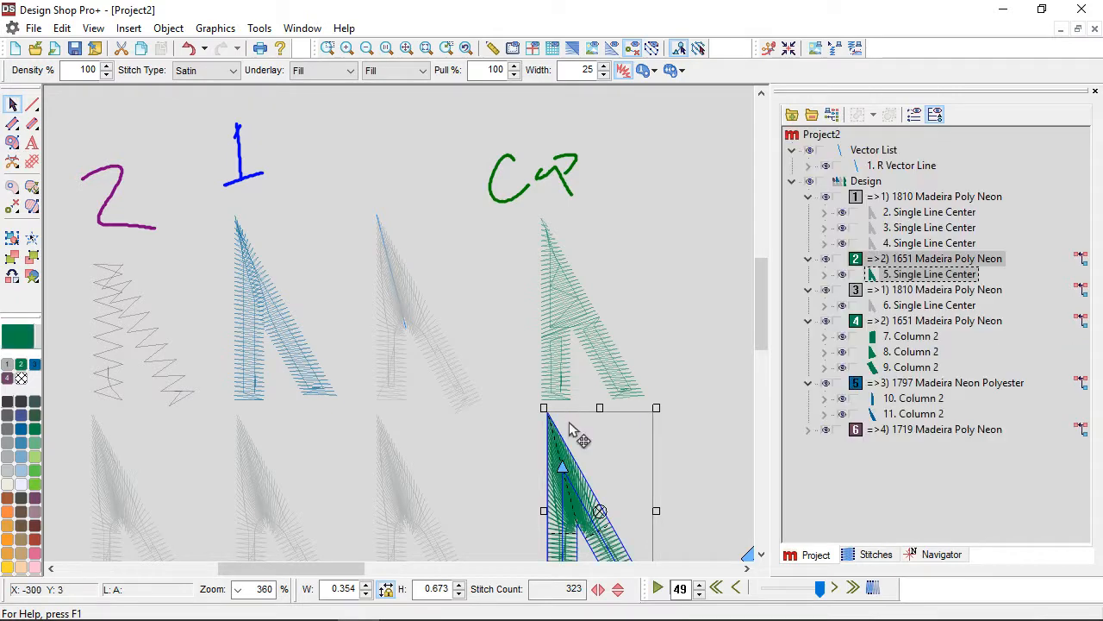
- Enable Cap corners with a 45° angle, 3 pt overlap and 127 pt maximum stitch length on the green single-line copy
{"action": "right_click", "coordinate": [625, 449]}
{"action": "left_click", "coordinate": [671, 131]}
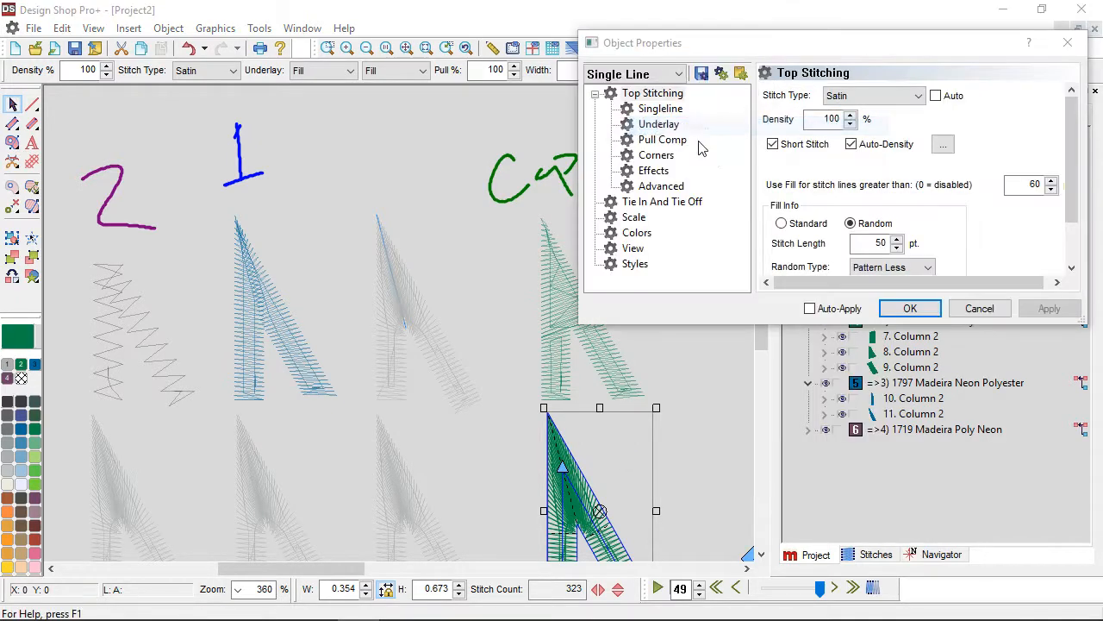
{"action": "left_click", "coordinate": [655, 157]}
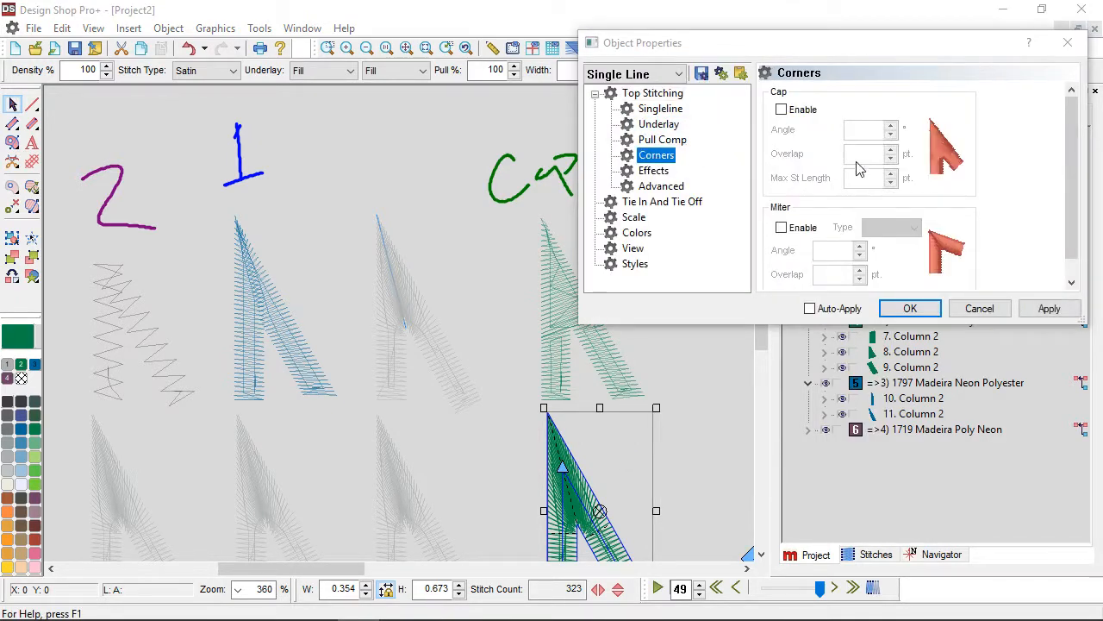
{"action": "left_click", "coordinate": [781, 109]}
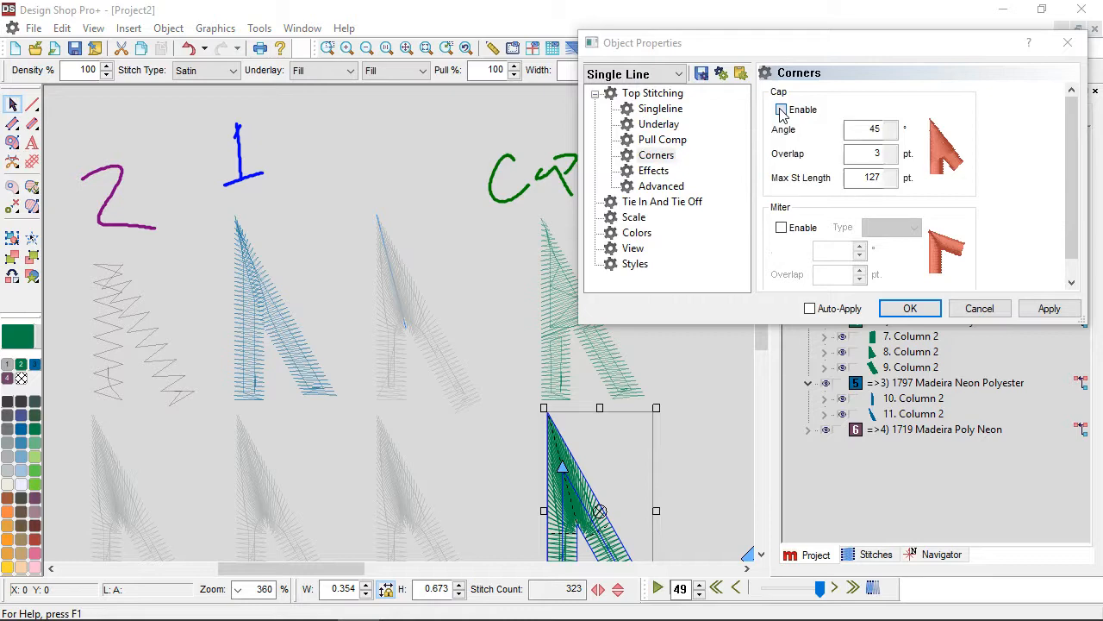
{"action": "left_click", "coordinate": [1054, 310]}
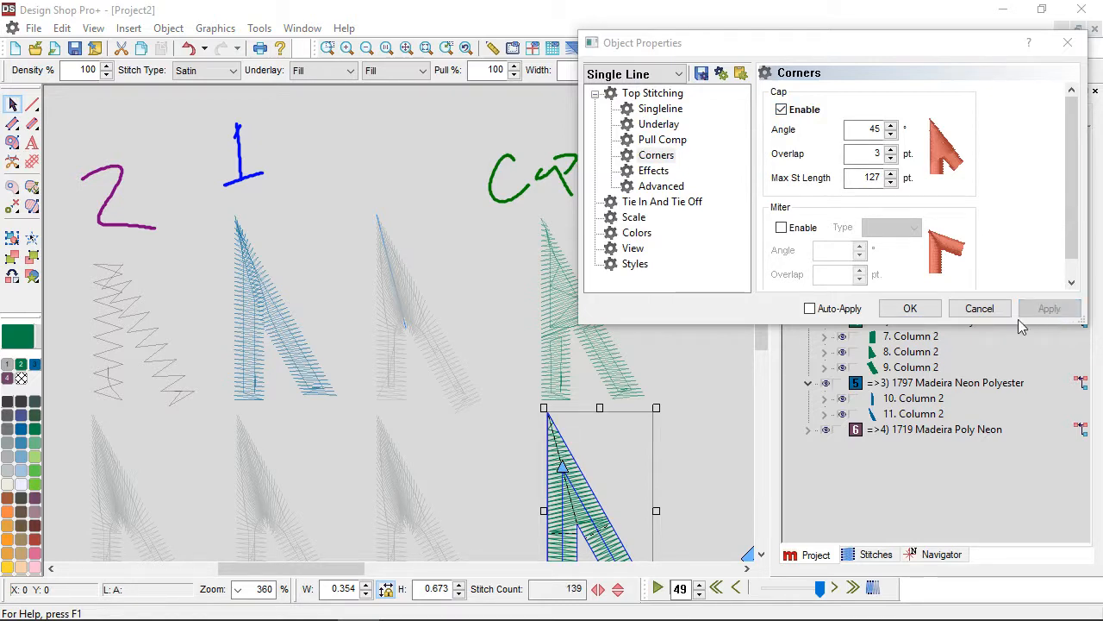
{"action": "left_click", "coordinate": [910, 308]}
{"action": "scroll", "coordinate": [655, 463], "scroll_direction": "down", "scroll_amount": 1}
{"action": "left_click", "coordinate": [687, 302]}
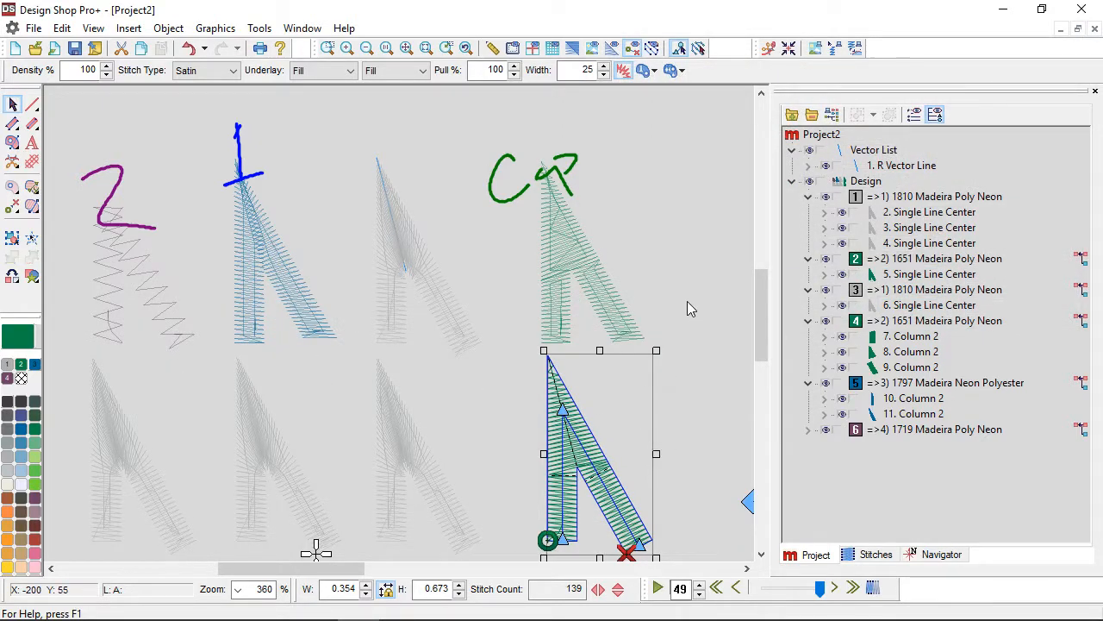
- Adjust the stitch direction lines on both legs of the green capped copy where they meet at the inner corner
{"action": "left_click", "coordinate": [572, 450]}
{"action": "scroll", "coordinate": [583, 494], "scroll_direction": "up", "scroll_amount": 1}
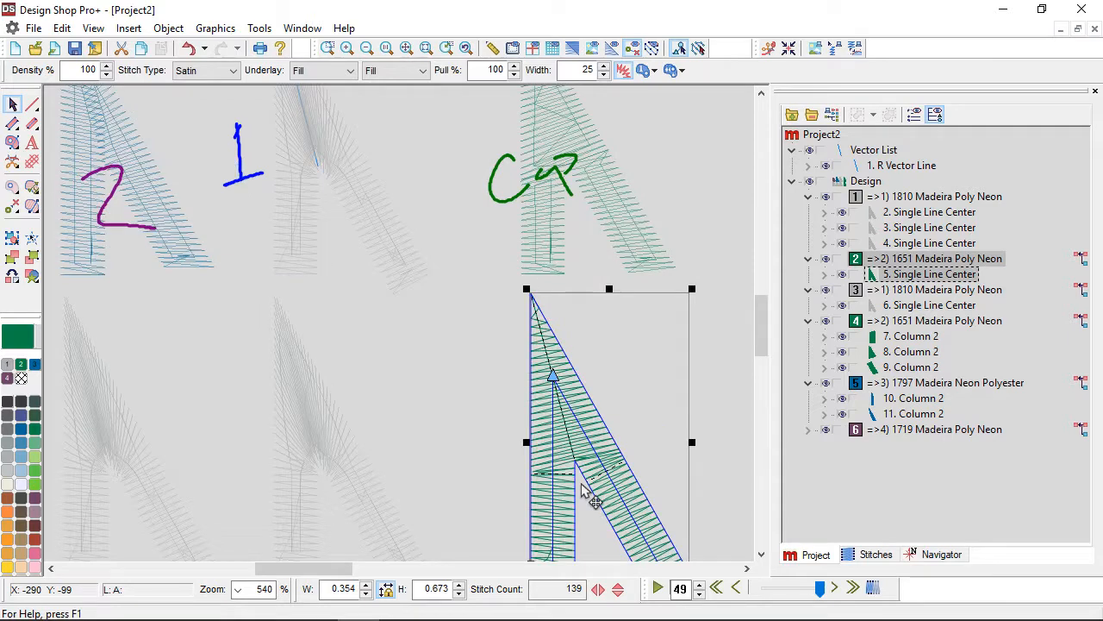
{"action": "scroll", "coordinate": [589, 499], "scroll_direction": "down", "scroll_amount": 3}
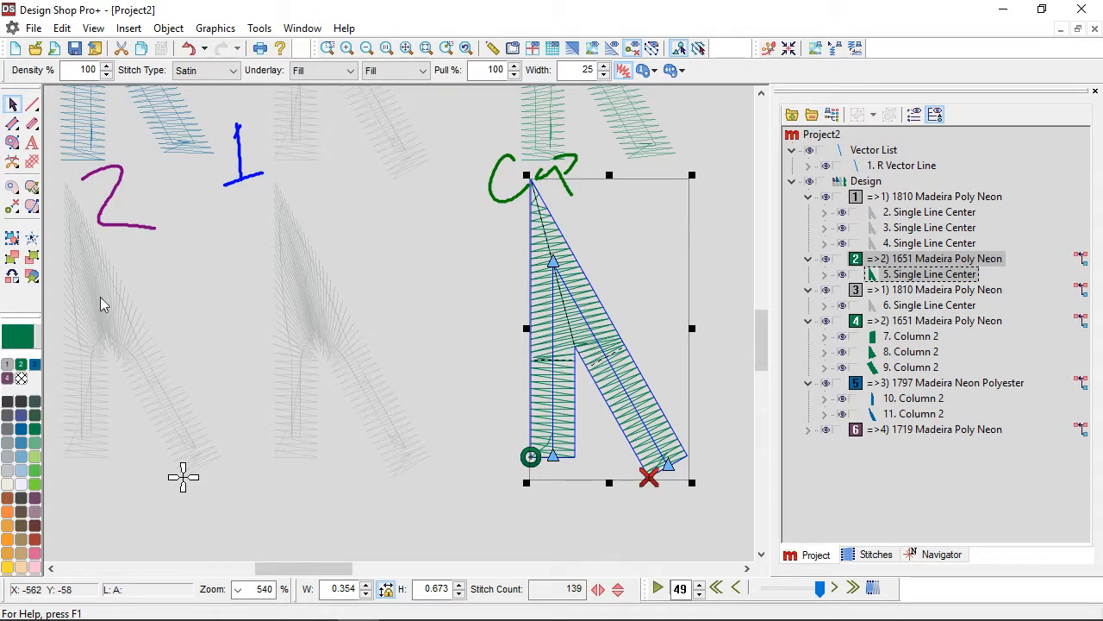
{"action": "left_click", "coordinate": [32, 208]}
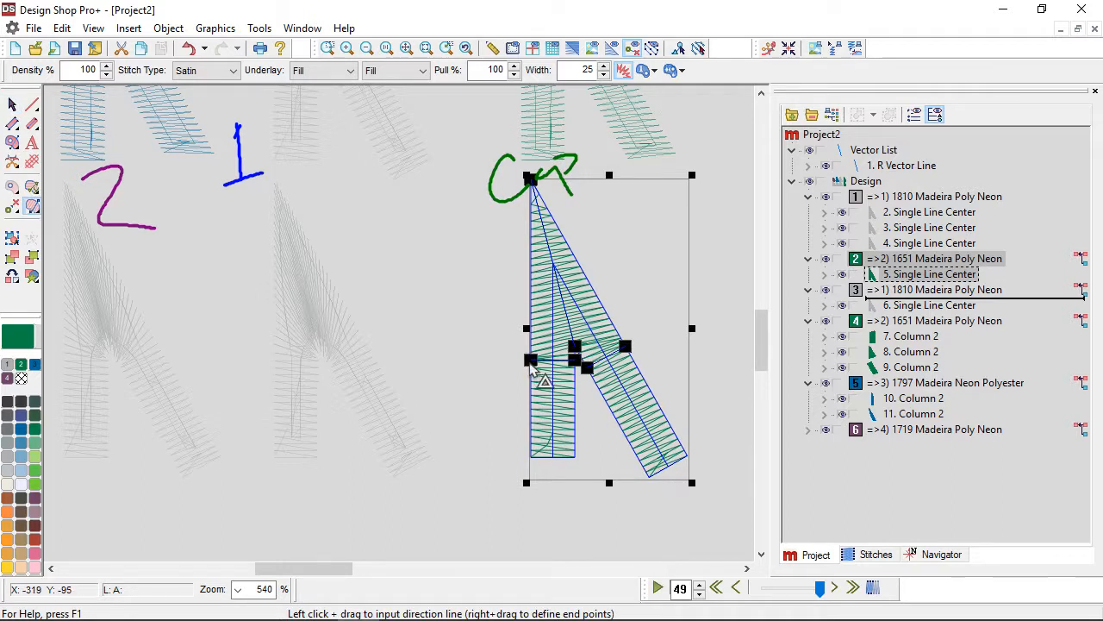
{"action": "left_click_drag", "start_coordinate": [528, 360], "coordinate": [600, 301]}
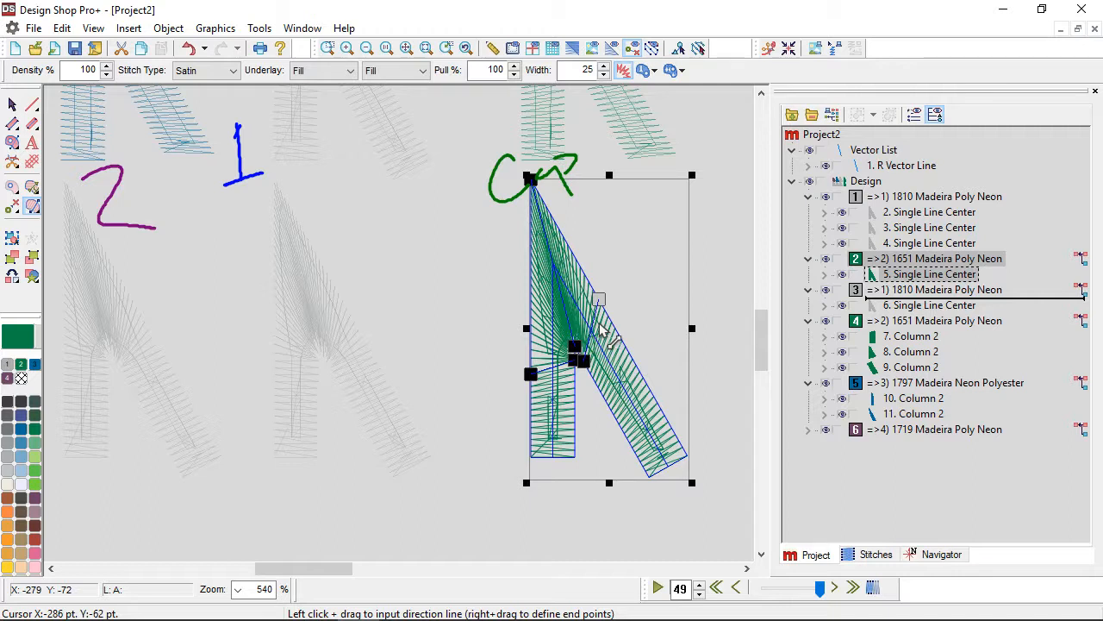
{"action": "left_click_drag", "start_coordinate": [601, 330], "coordinate": [628, 352]}
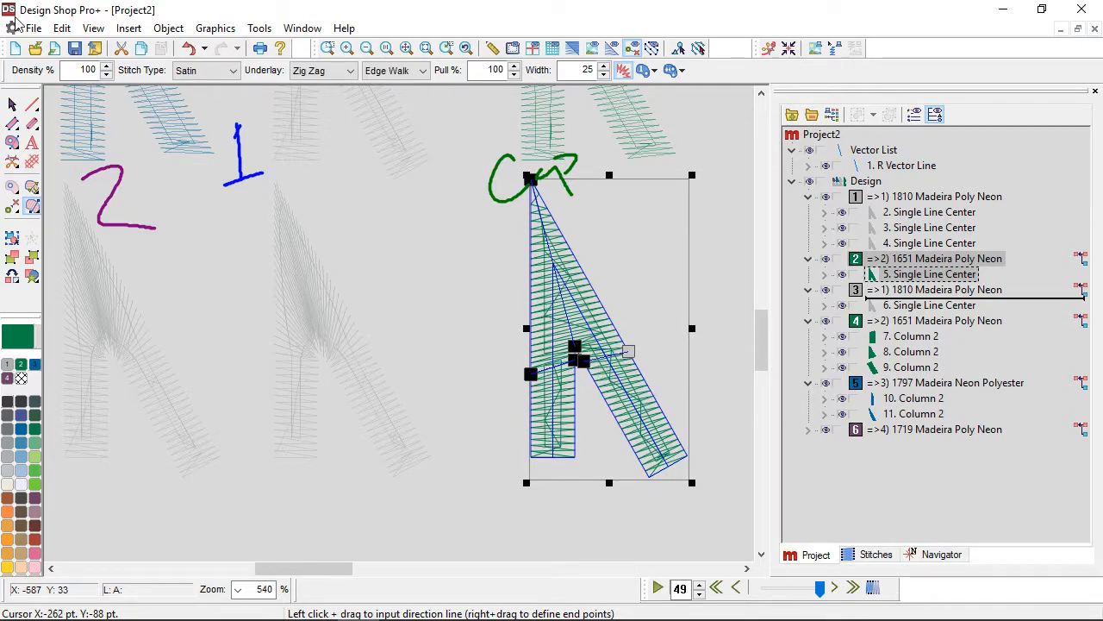
{"action": "left_click", "coordinate": [12, 105]}
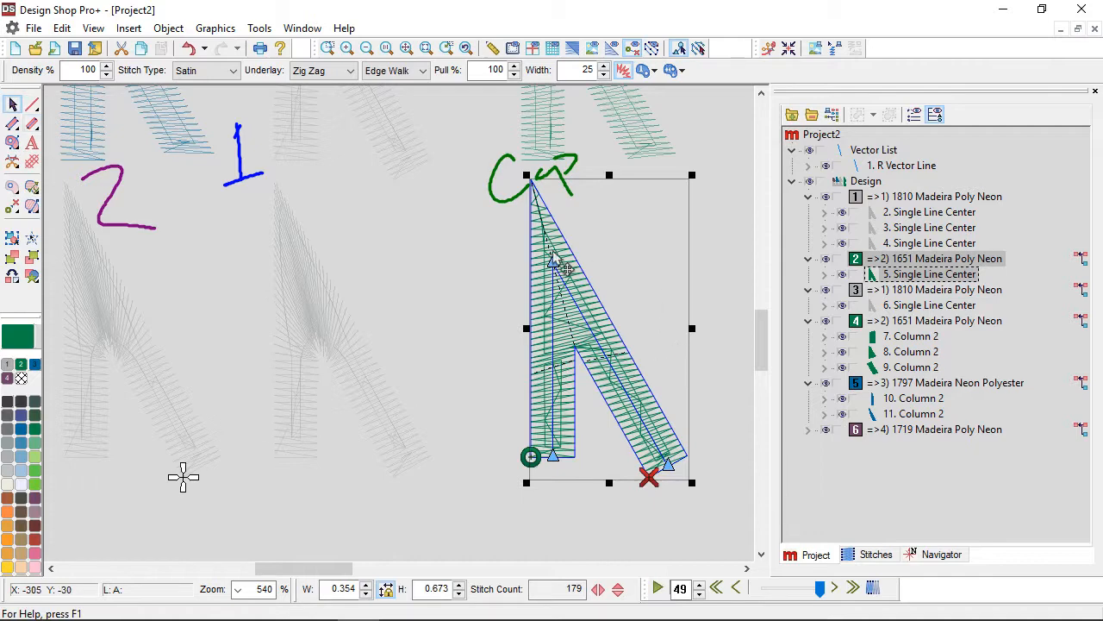
- Recolor the single-line copy below the blue version blue and enable type 1 Miter corners with a 75° angle and 20 pt overlap
{"action": "right_click", "coordinate": [643, 251]}
{"action": "left_click", "coordinate": [677, 267]}
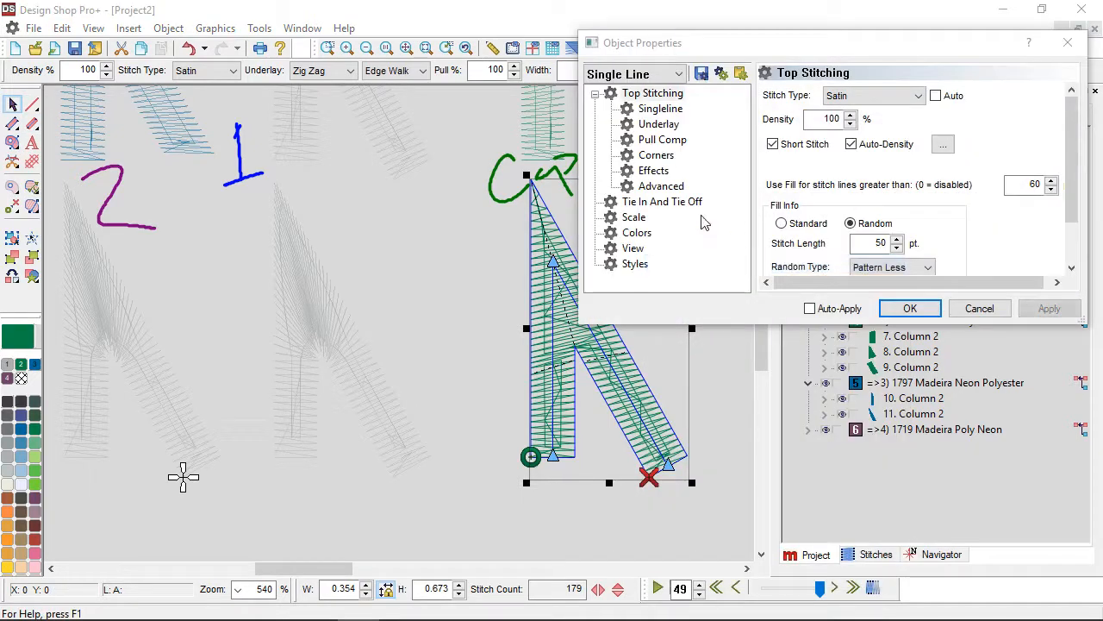
{"action": "left_click", "coordinate": [648, 162]}
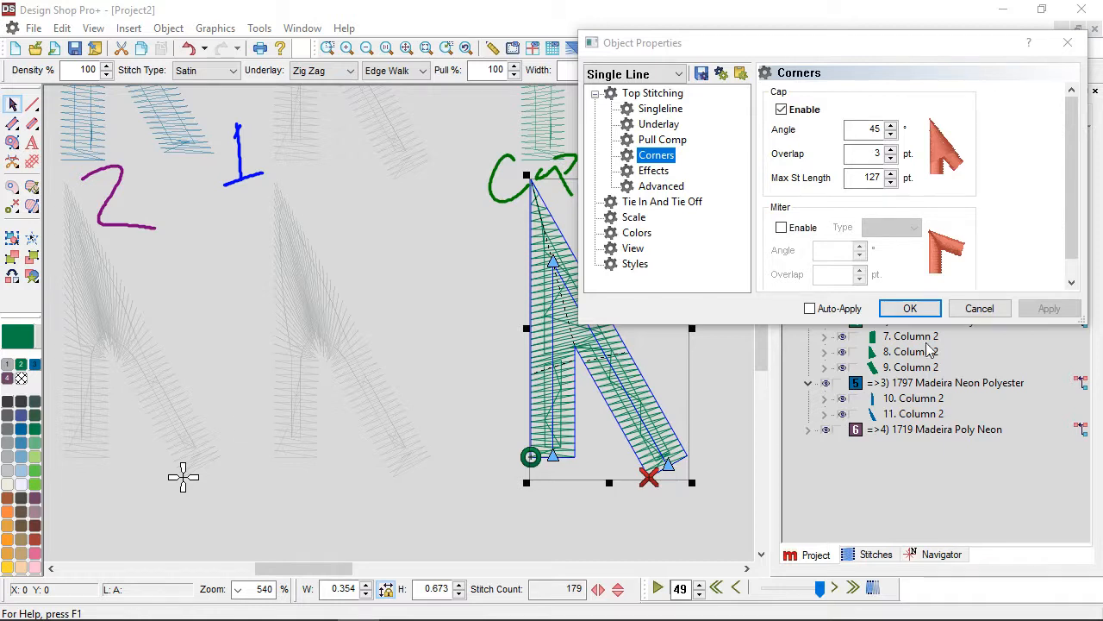
{"action": "left_click", "coordinate": [148, 370]}
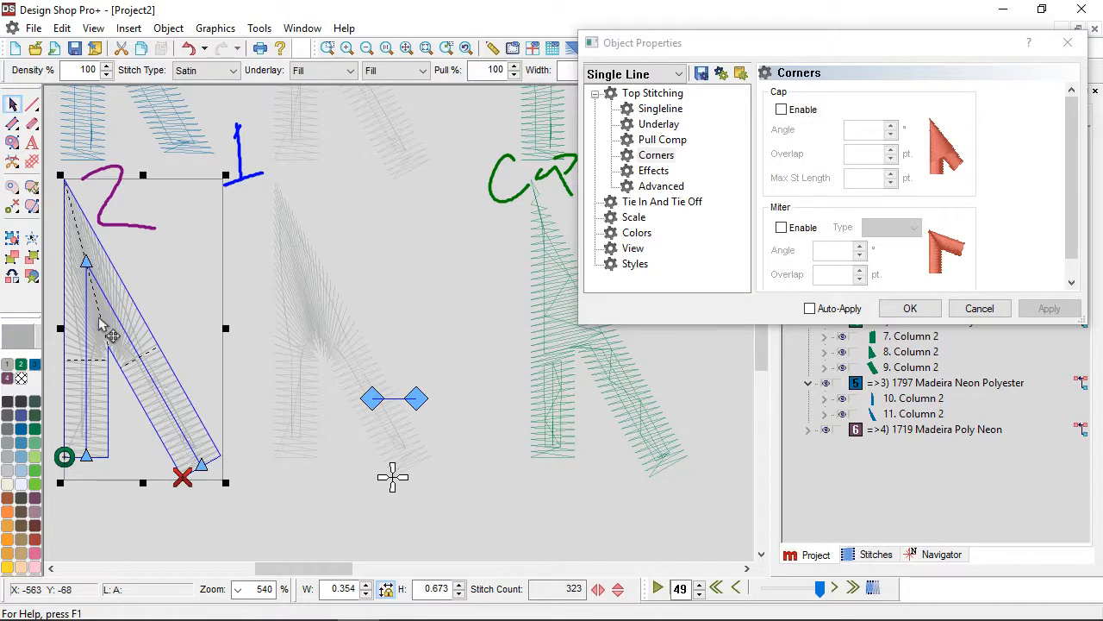
{"action": "left_click", "coordinate": [21, 430]}
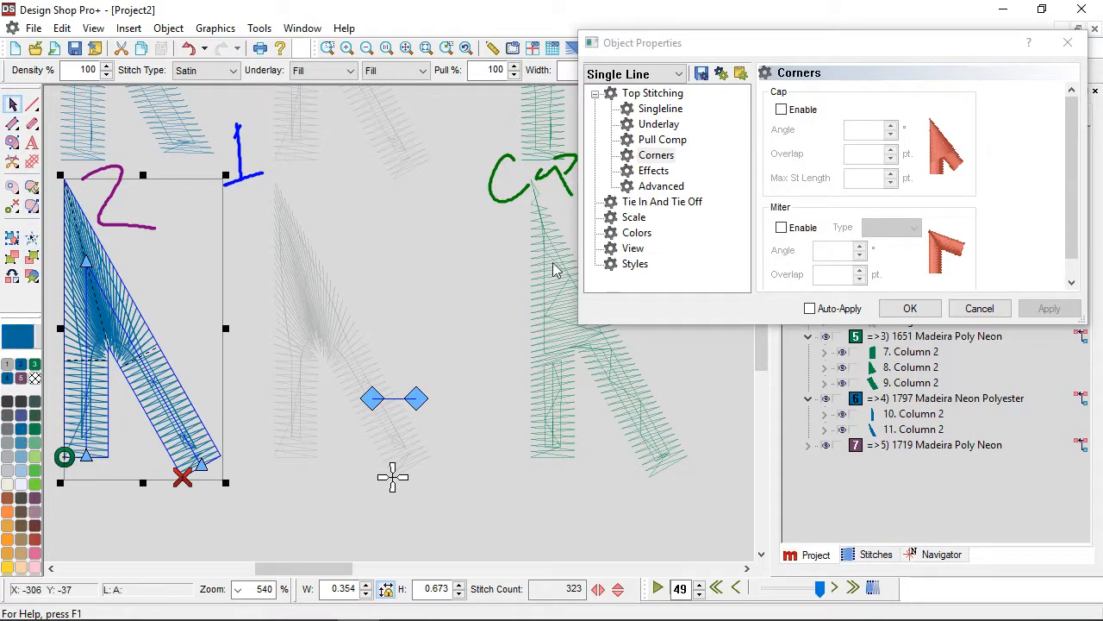
{"action": "left_click", "coordinate": [782, 228]}
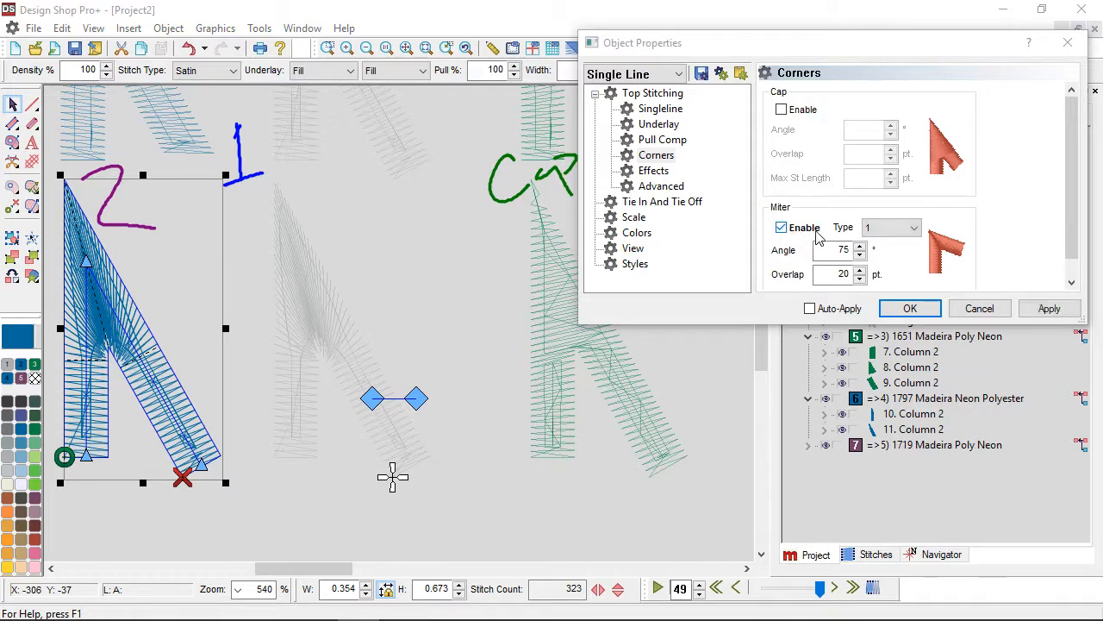
{"action": "left_click", "coordinate": [1049, 308]}
- Disable auto-underlay for the blue mitered copy and set both its primary and secondary underlay to Edge Walk
{"action": "scroll", "coordinate": [250, 393], "scroll_direction": "left", "scroll_amount": 3}
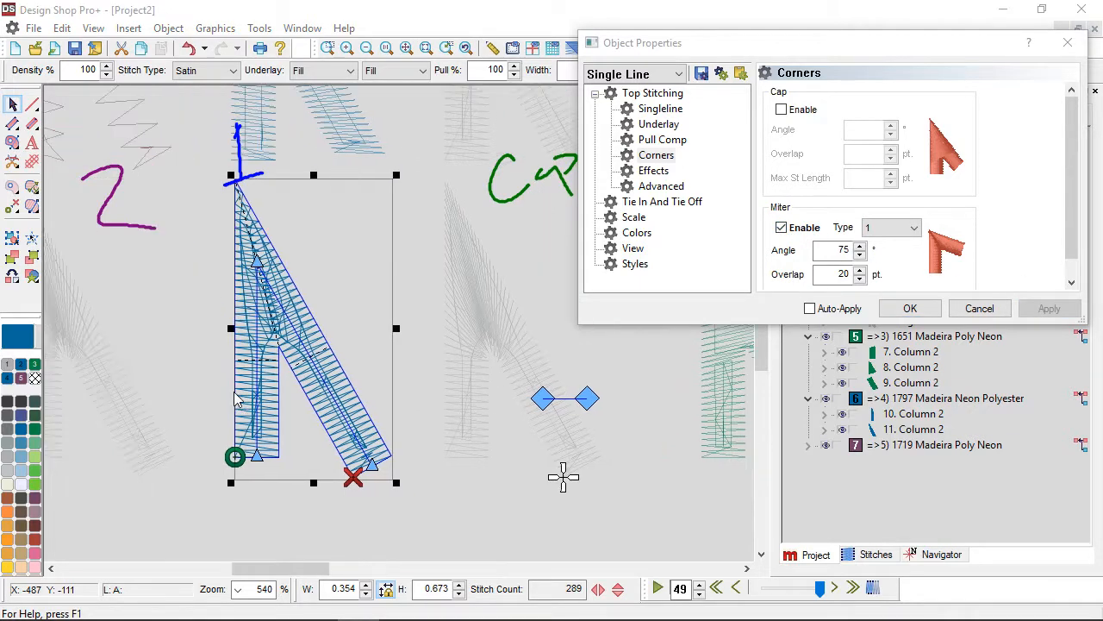
{"action": "scroll", "coordinate": [306, 393], "scroll_direction": "up", "scroll_amount": 2}
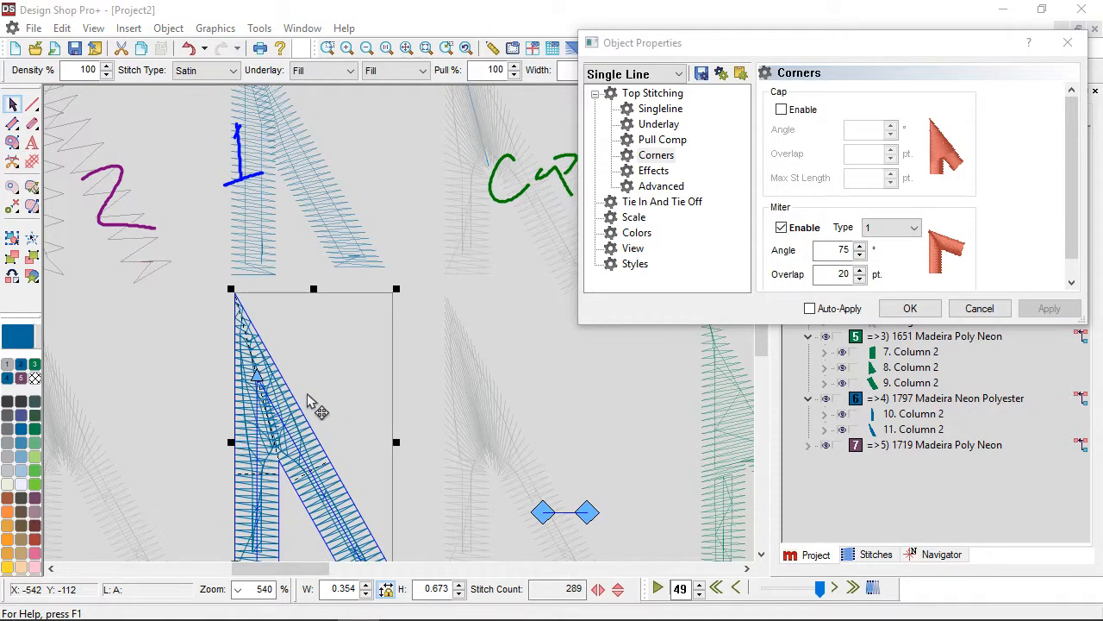
{"action": "scroll", "coordinate": [307, 393], "scroll_direction": "down", "scroll_amount": 1}
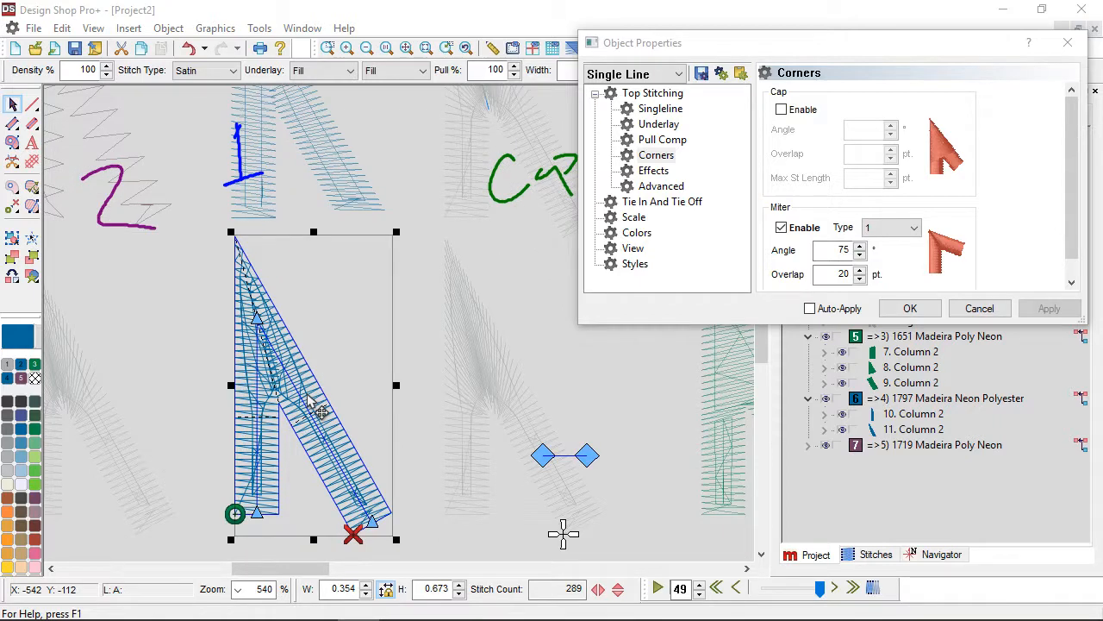
{"action": "scroll", "coordinate": [309, 398], "scroll_direction": "left", "scroll_amount": 4}
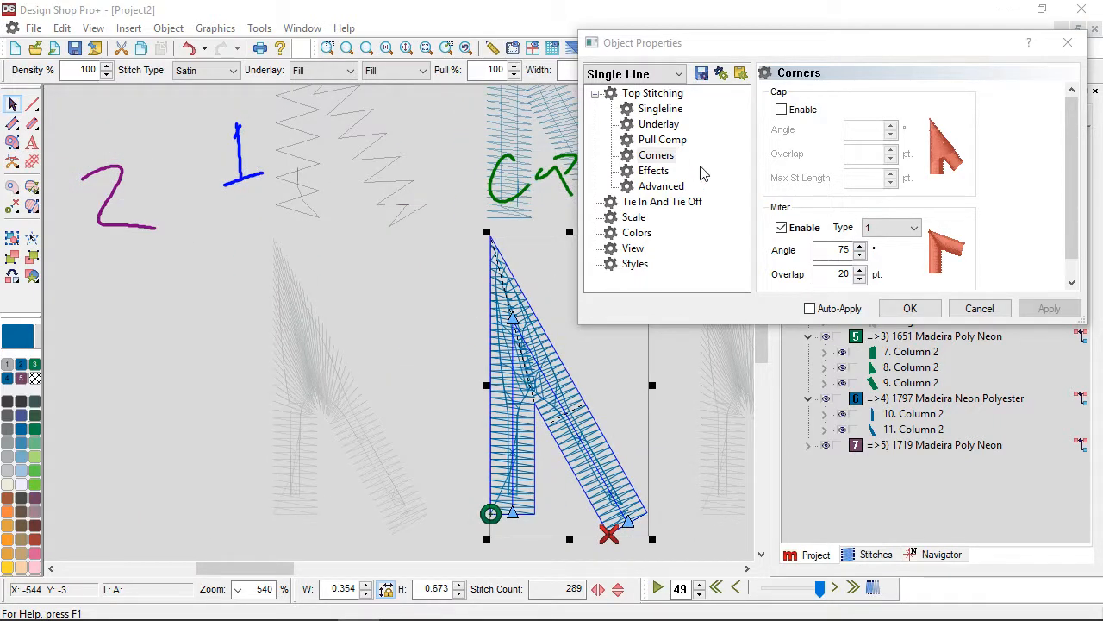
{"action": "left_click", "coordinate": [658, 125]}
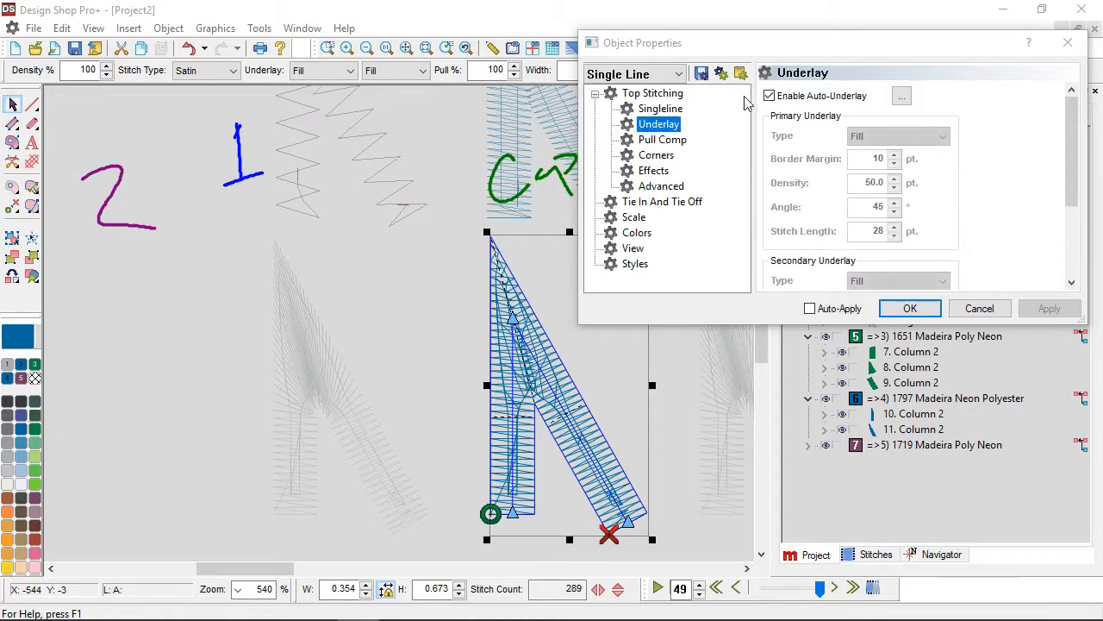
{"action": "left_click", "coordinate": [769, 96]}
{"action": "left_click", "coordinate": [937, 130]}
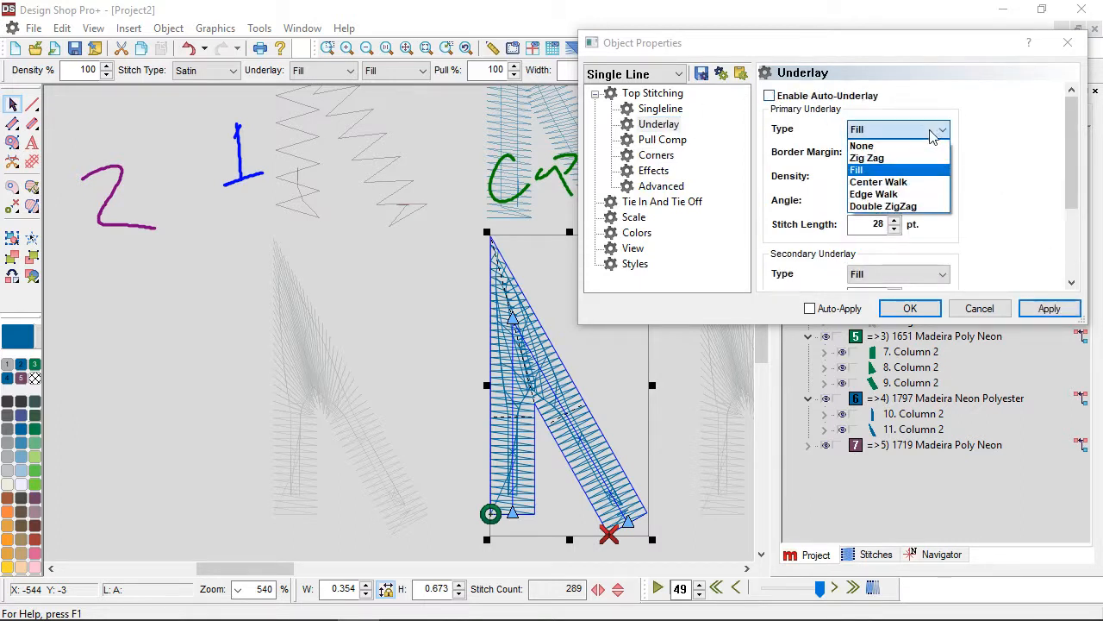
{"action": "left_click", "coordinate": [901, 195]}
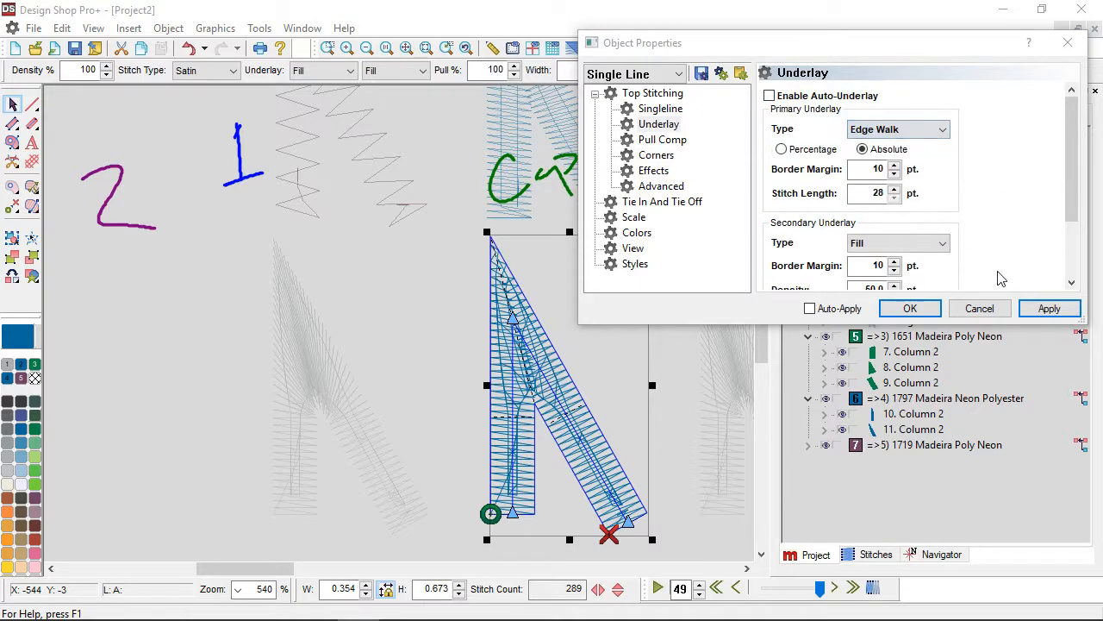
{"action": "left_click", "coordinate": [888, 243]}
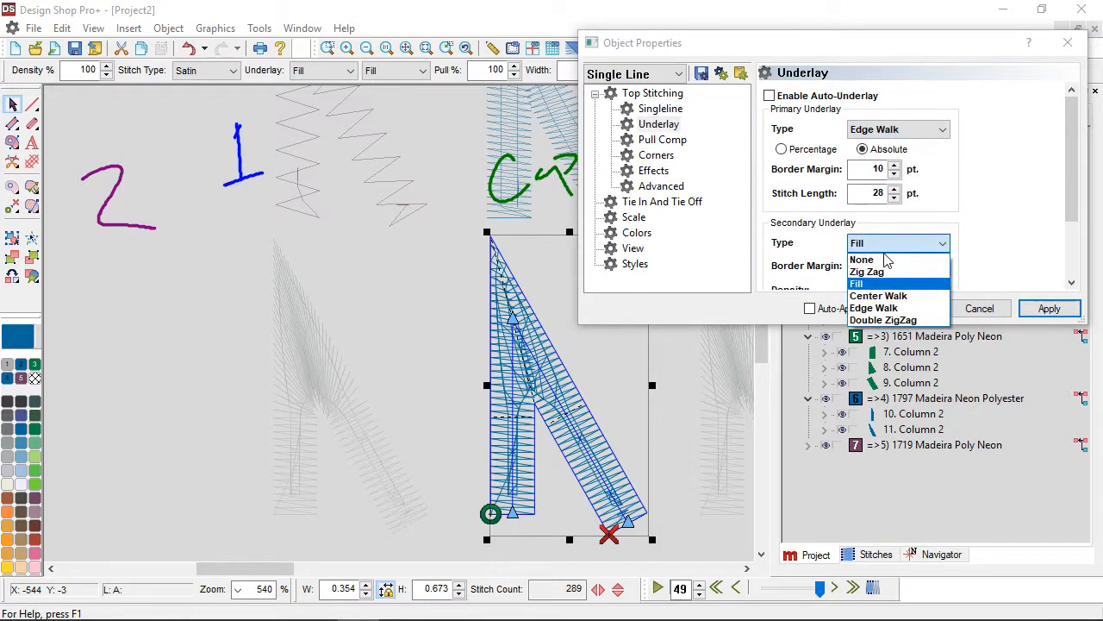
{"action": "left_click", "coordinate": [889, 308]}
{"action": "left_click", "coordinate": [1049, 307]}
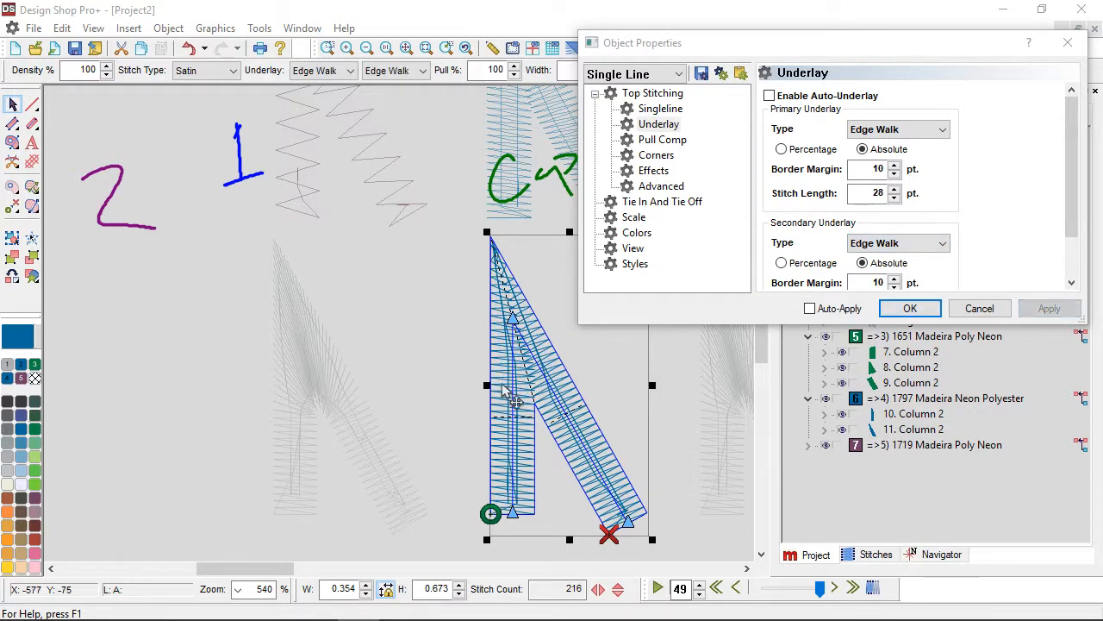
- Disable auto-underlay for the gray single-line copy below the zigzag version and set its primary and secondary underlay to None
{"action": "left_click", "coordinate": [339, 360]}
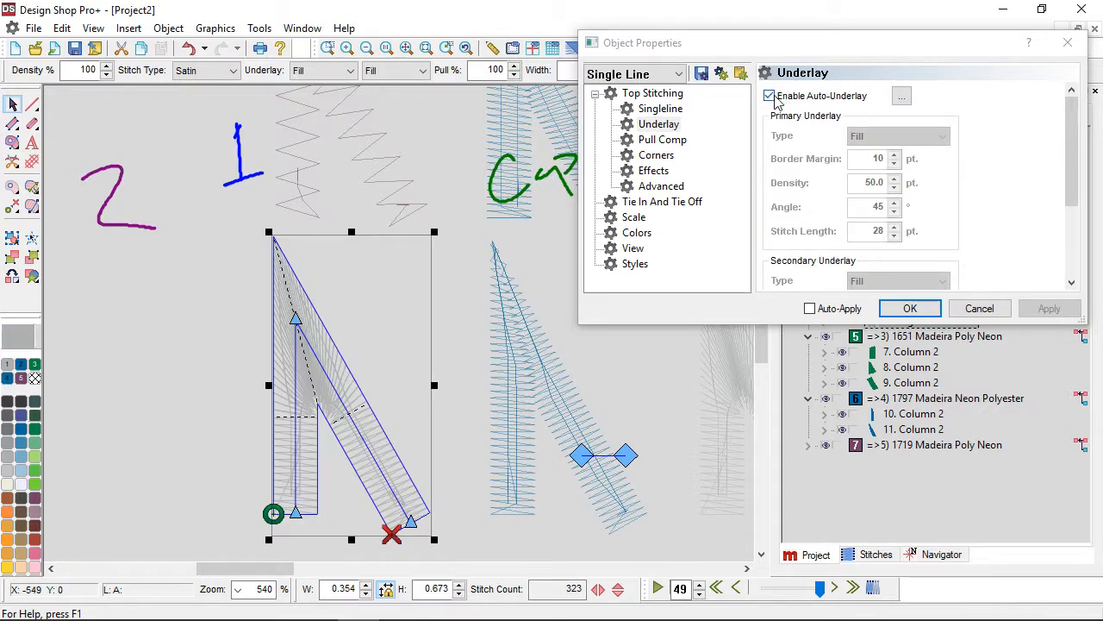
{"action": "left_click", "coordinate": [814, 96]}
{"action": "left_click", "coordinate": [898, 129]}
{"action": "left_click", "coordinate": [861, 145]}
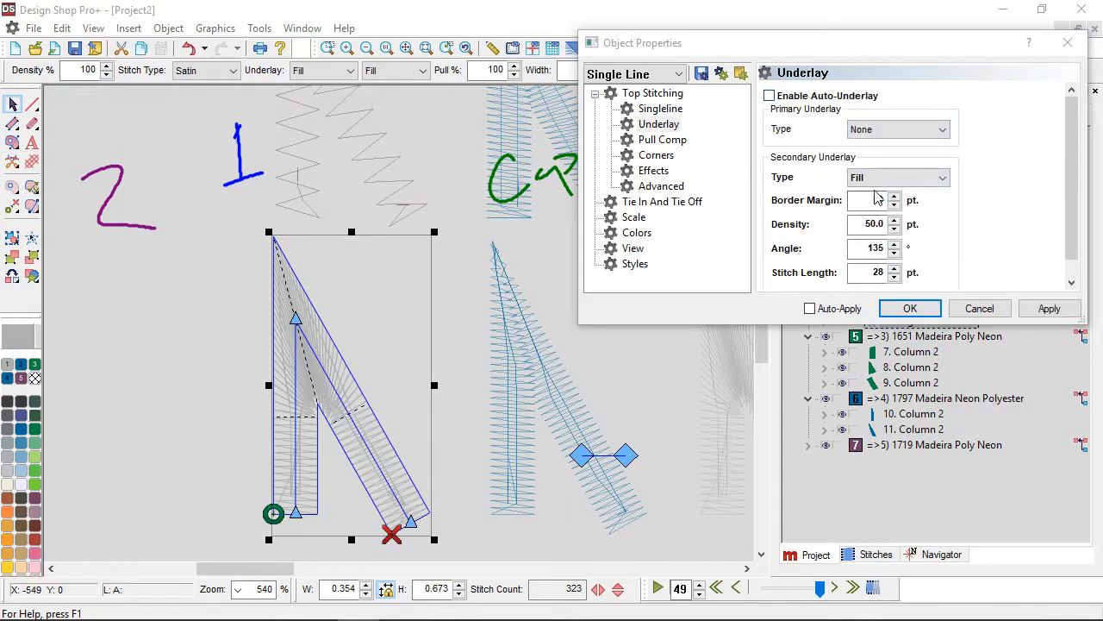
{"action": "left_click", "coordinate": [872, 177]}
{"action": "left_click", "coordinate": [862, 194]}
{"action": "left_click", "coordinate": [1054, 309]}
- Turn off auto-density for the gray copy below the zigzag version and change its stitch type to Tackle
{"action": "left_click", "coordinate": [648, 94]}
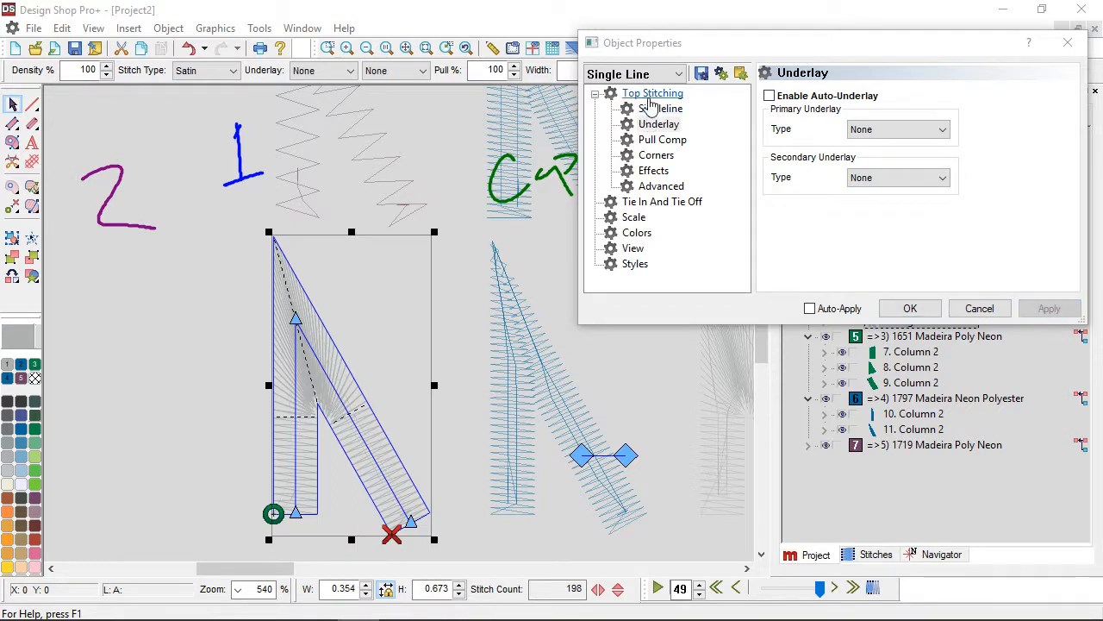
{"action": "left_click", "coordinate": [851, 144]}
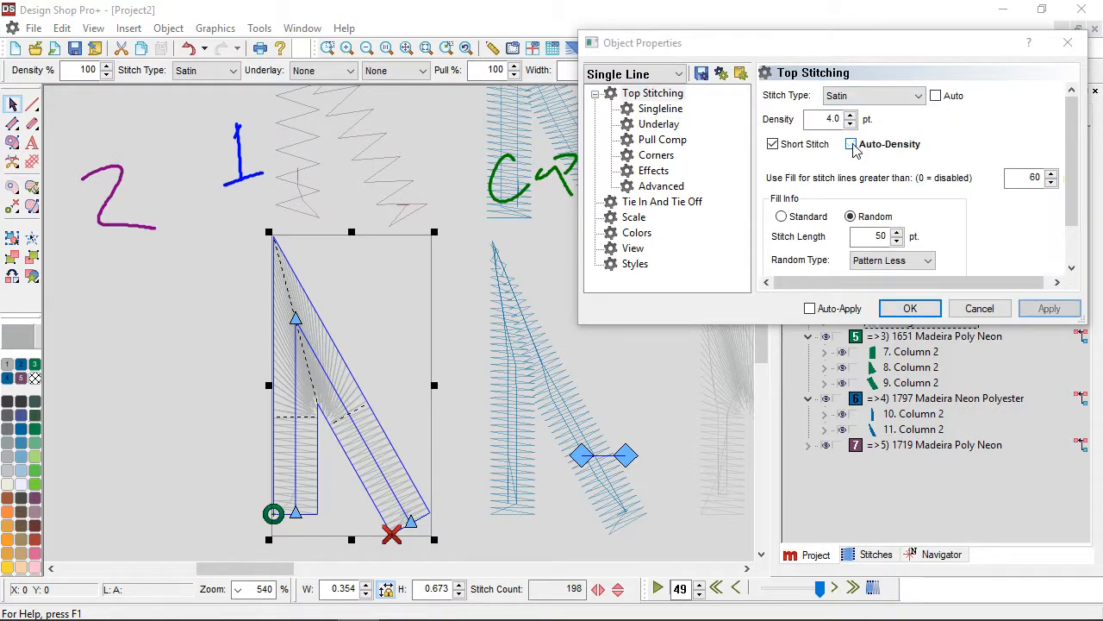
{"action": "left_click", "coordinate": [1058, 315]}
{"action": "left_click", "coordinate": [915, 96]}
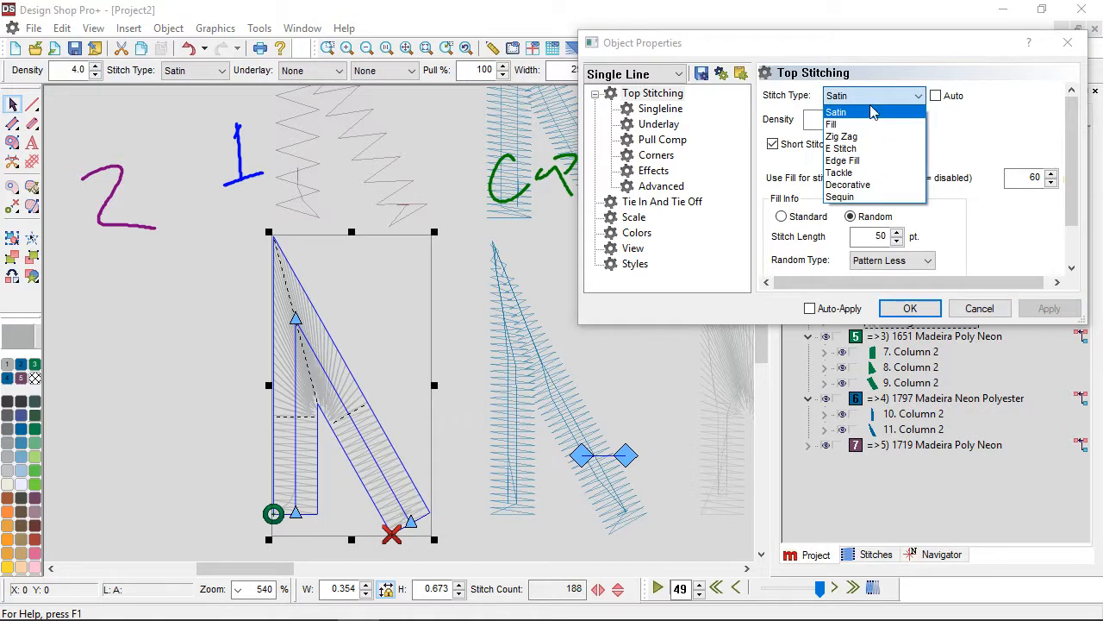
{"action": "left_click", "coordinate": [862, 176]}
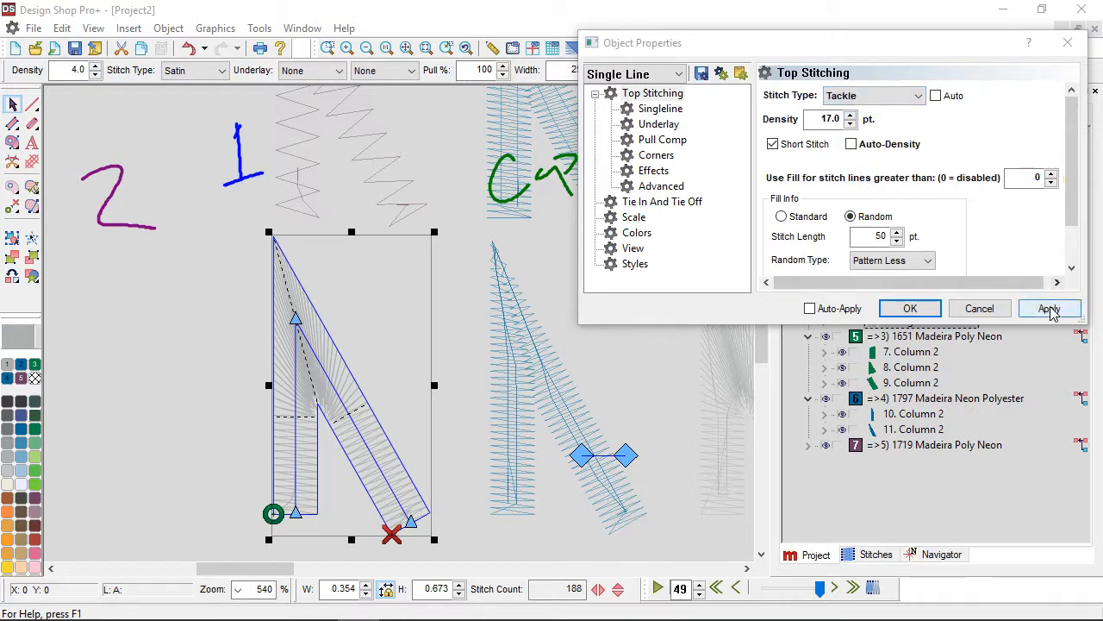
{"action": "left_click", "coordinate": [1049, 307]}
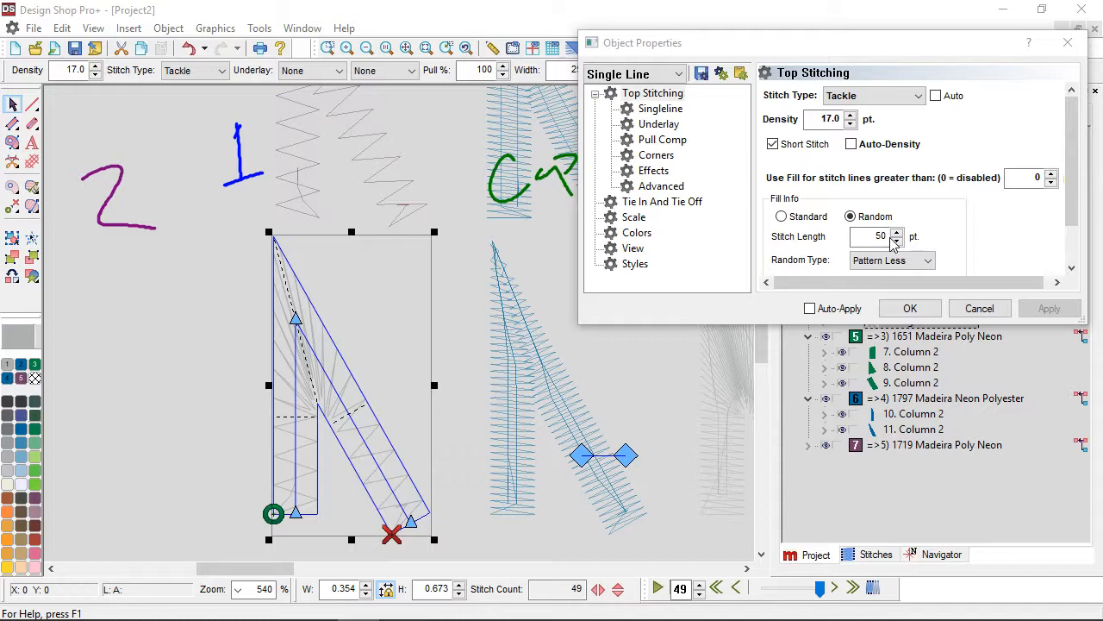
- Enable type 2 Miter corners for the gray single-line copy below the zigzag version
{"action": "left_click", "coordinate": [655, 156]}
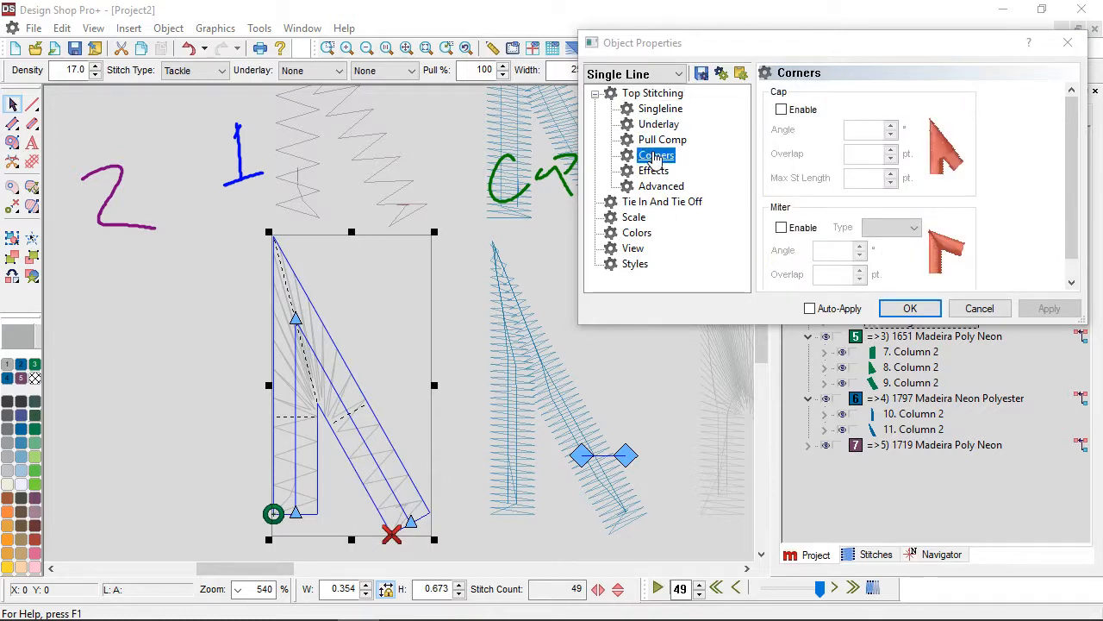
{"action": "left_click", "coordinate": [782, 227]}
{"action": "left_click", "coordinate": [1049, 309]}
{"action": "left_click", "coordinate": [912, 227]}
{"action": "left_click", "coordinate": [894, 257]}
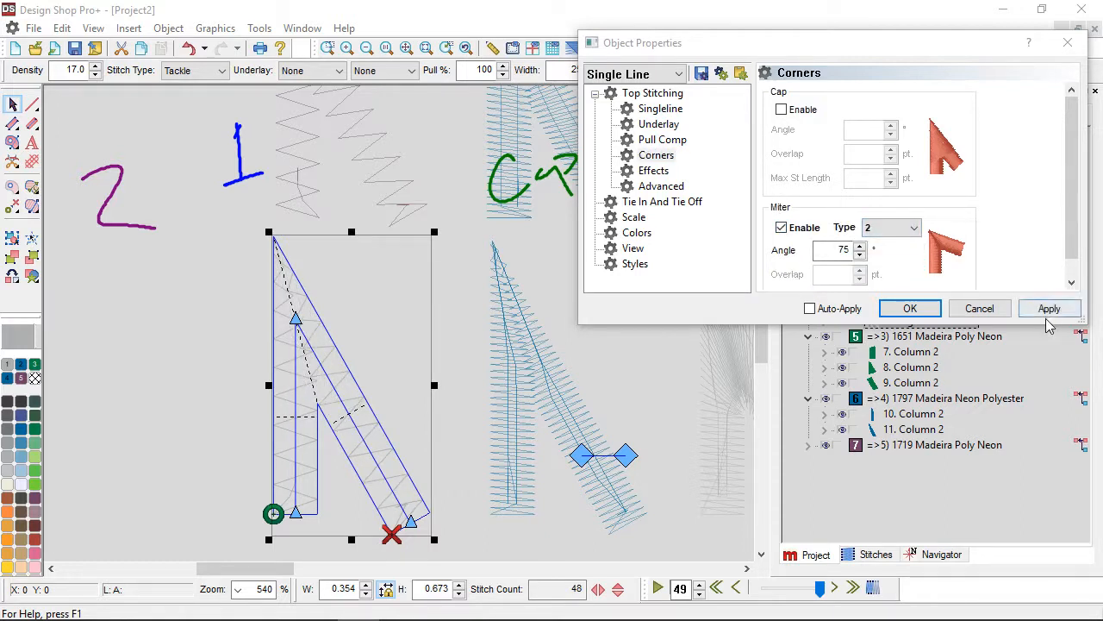
{"action": "left_click", "coordinate": [1046, 310]}
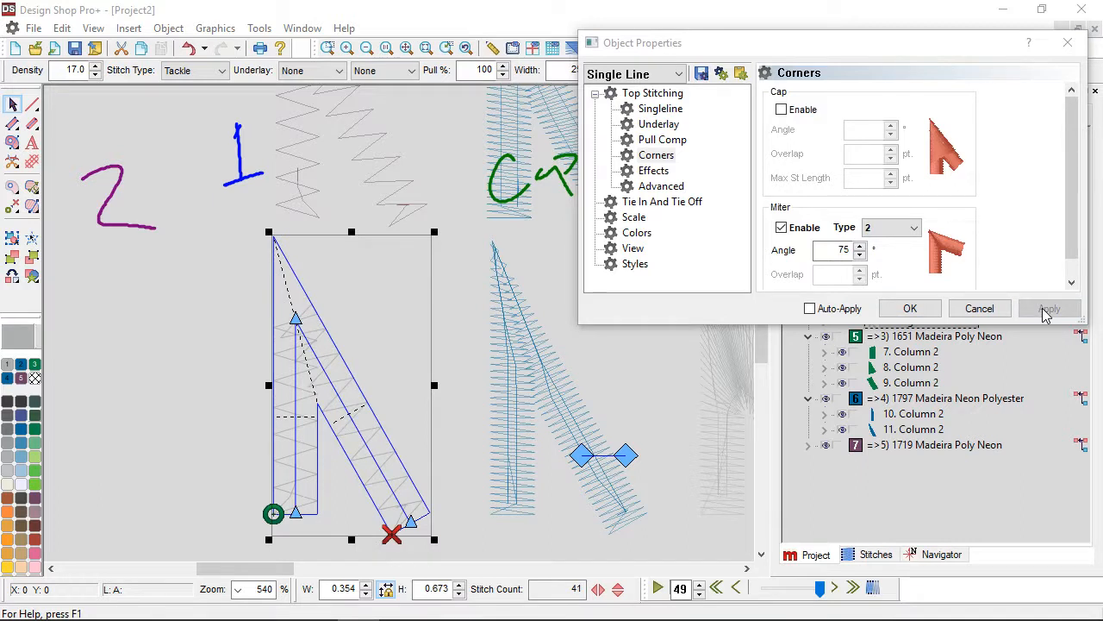
- Set the gray zigzag copy's miter angle to 120° and close its object properties
{"action": "double_click", "coordinate": [844, 250]}
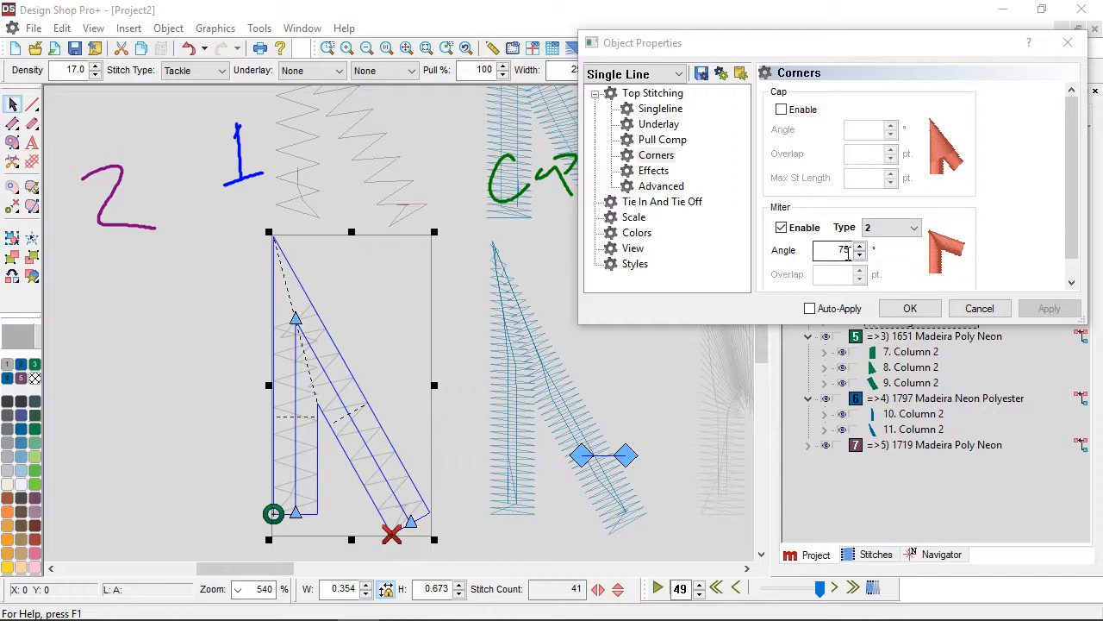
{"action": "type", "text": "120"}
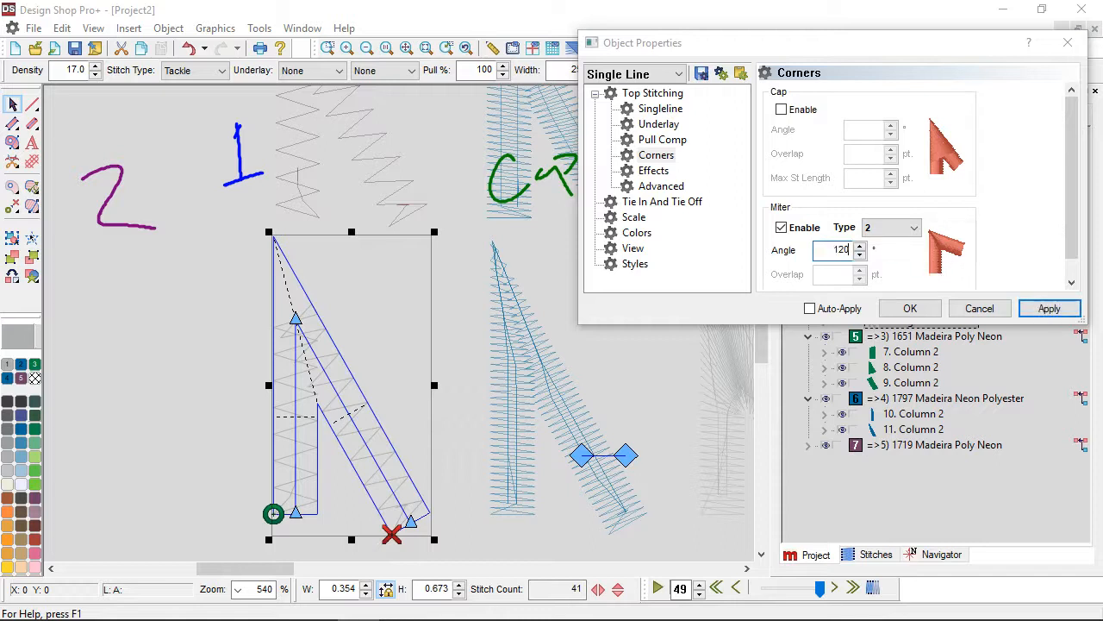
{"action": "left_click", "coordinate": [1057, 310]}
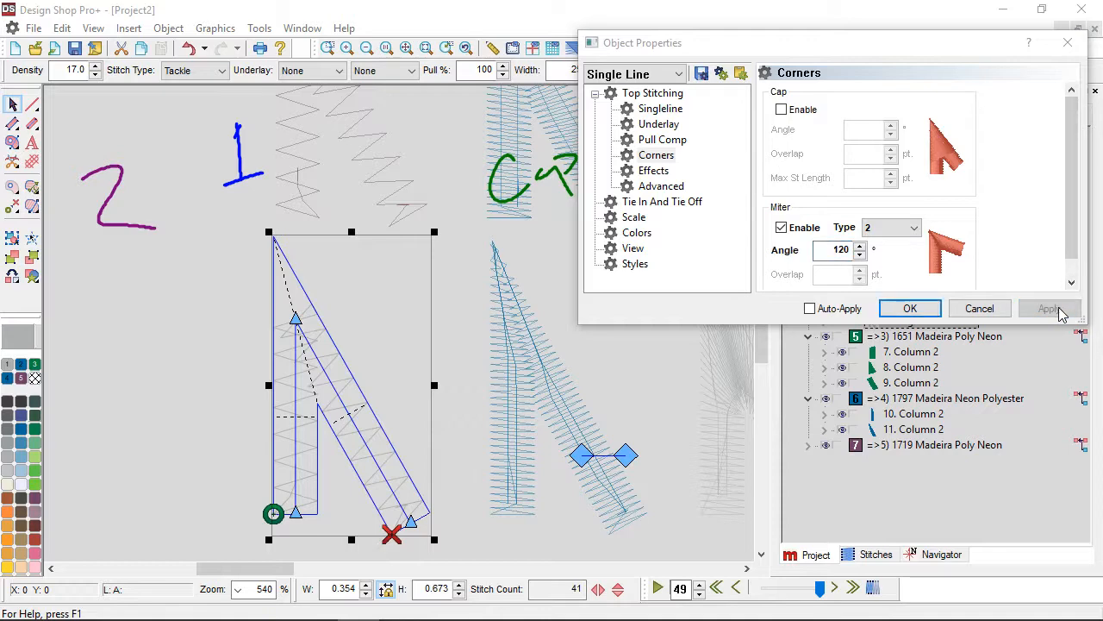
{"action": "left_click", "coordinate": [908, 308]}
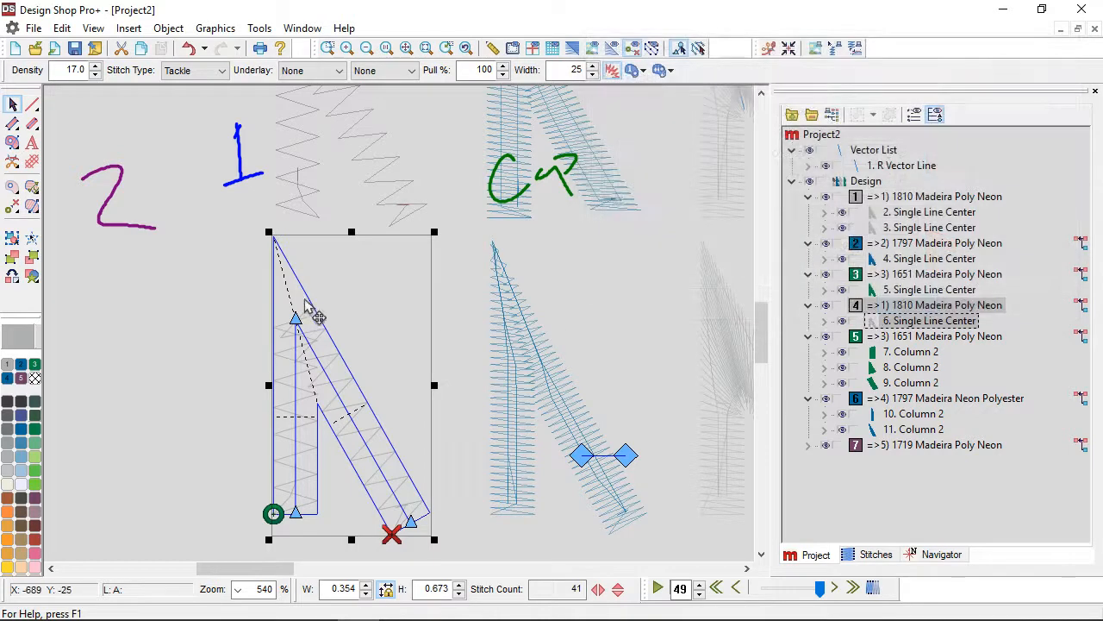
- Recolor the gray zigzag copy purple to match the 1719 Madeira Poly Neon version above and deselect it
{"action": "left_click", "coordinate": [34, 499]}
{"action": "left_click", "coordinate": [109, 467]}
{"action": "scroll", "coordinate": [174, 447], "scroll_direction": "down", "scroll_amount": 2}
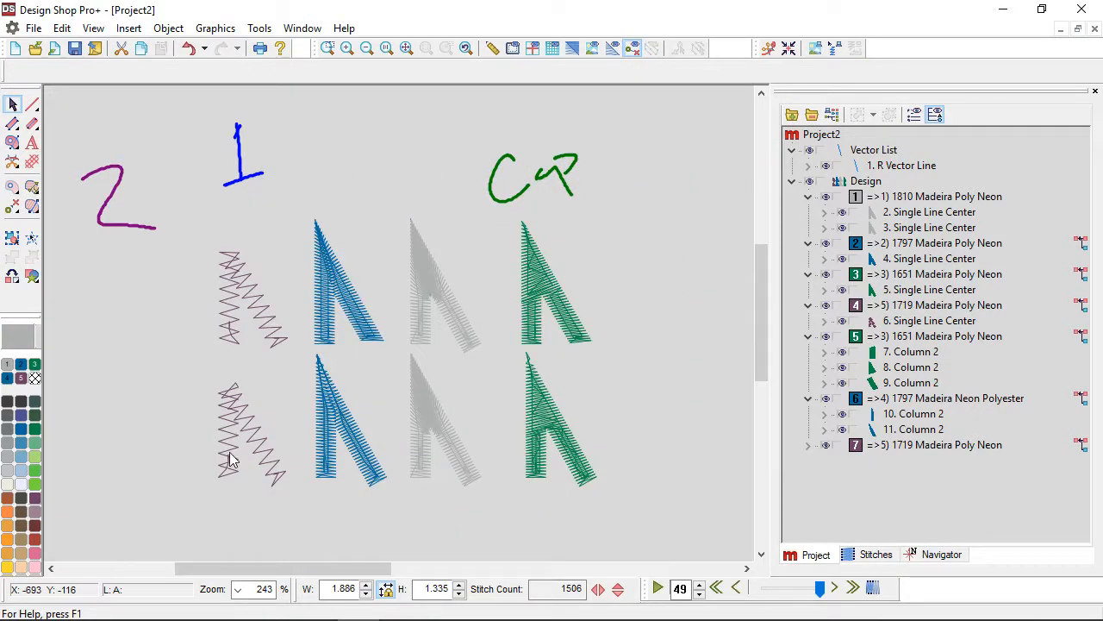
{"action": "scroll", "coordinate": [224, 457], "scroll_direction": "down", "scroll_amount": 1}
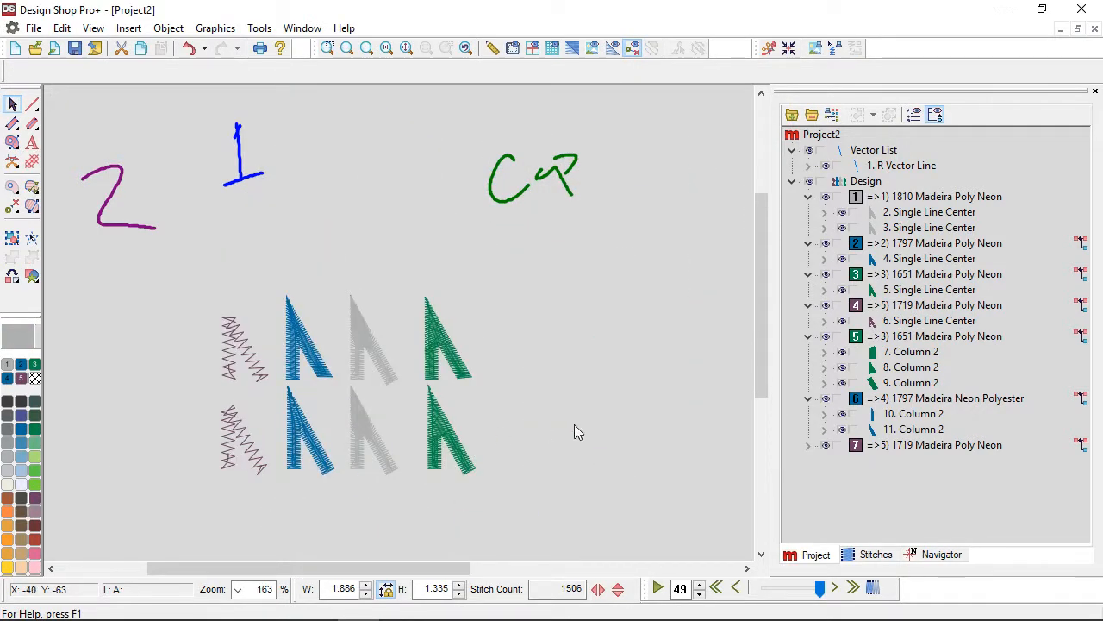
{"action": "scroll", "coordinate": [427, 441], "scroll_direction": "up", "scroll_amount": 1}
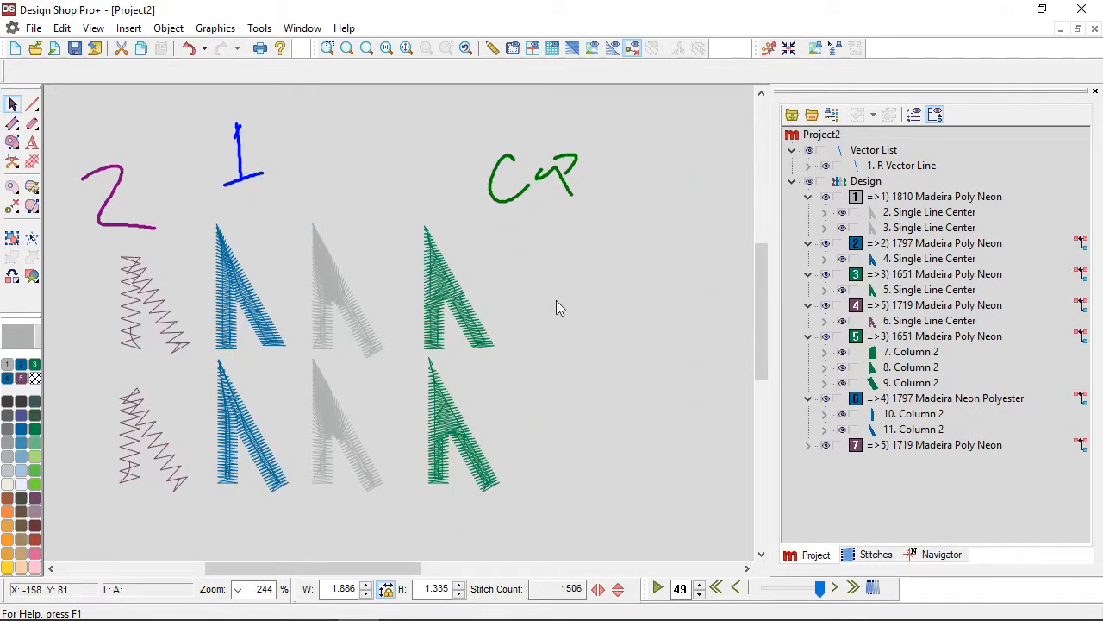